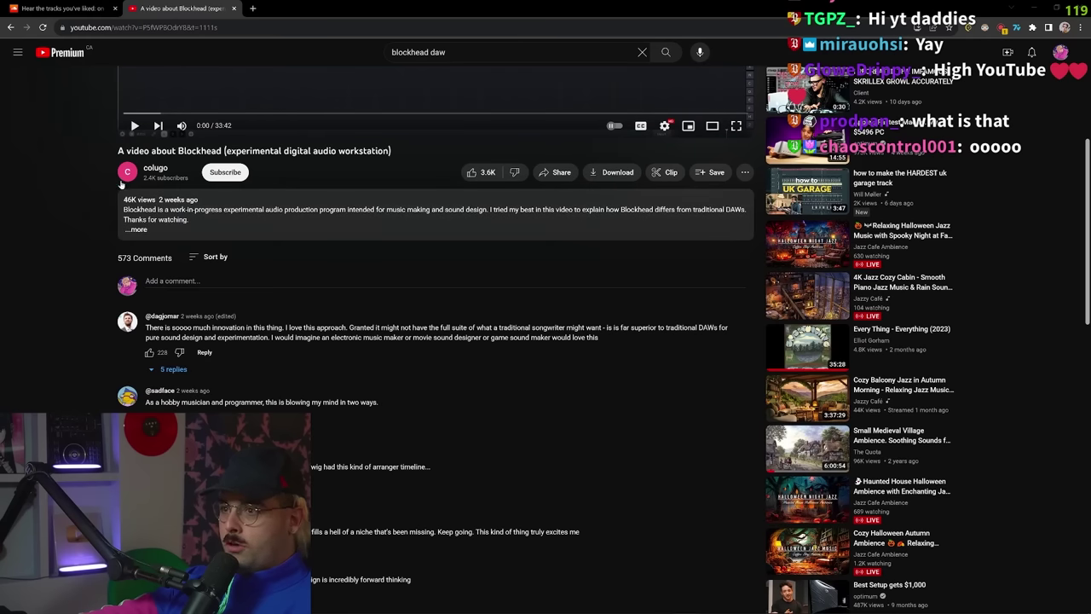
# Look through the Blockhead video's page, expanding its full description to examine the key moments and channel details and collapsing it again.
pyautogui.scroll(-1, 124, 170)
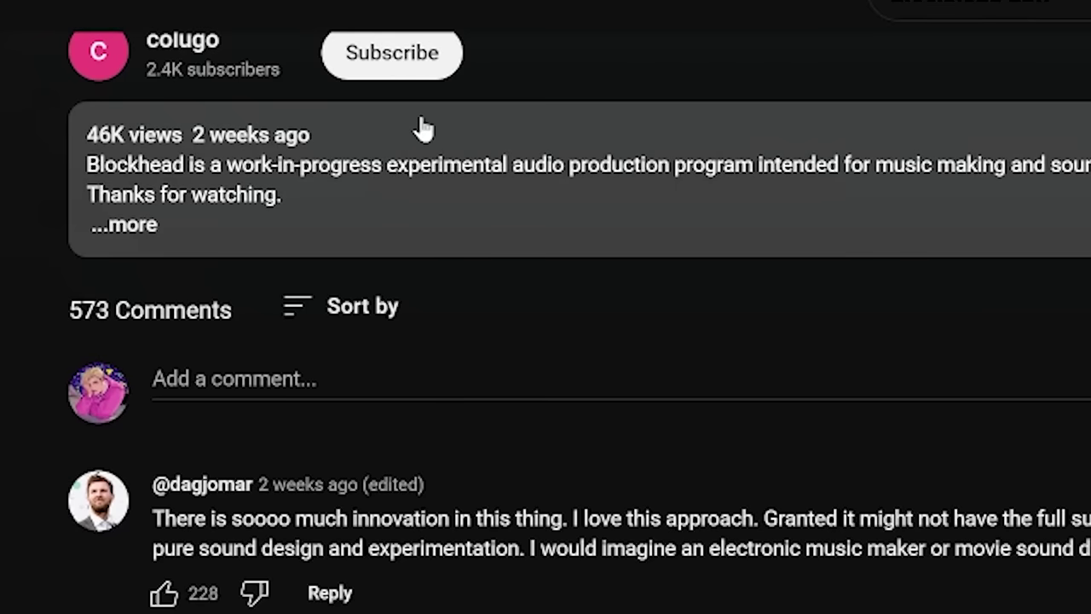
pyautogui.scroll(-5, 745, 314)
pyautogui.scroll(7, 195, 366)
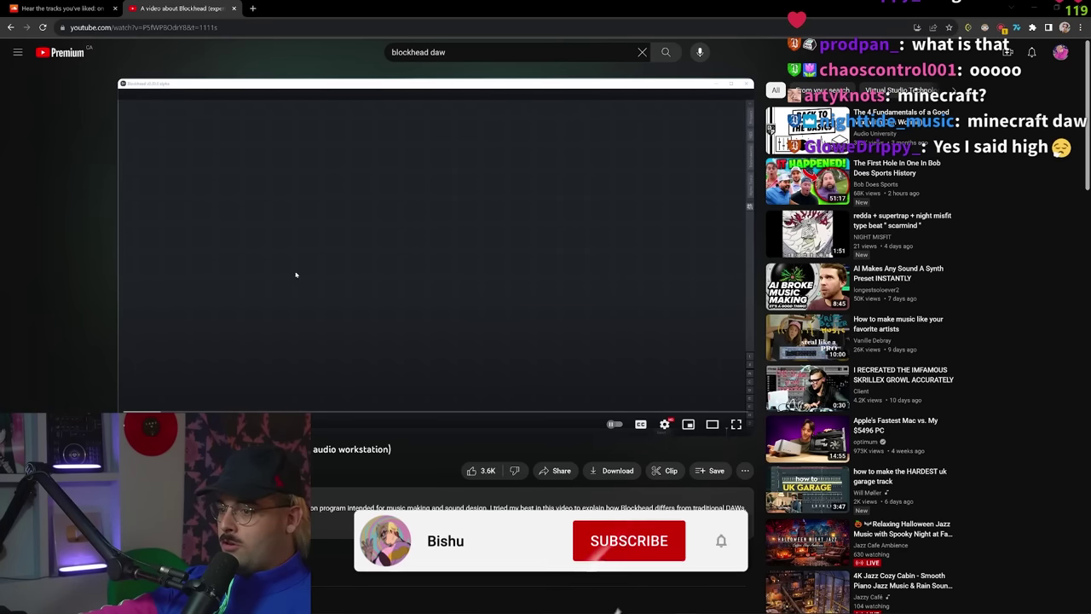
pyautogui.scroll(-1, 67, 276)
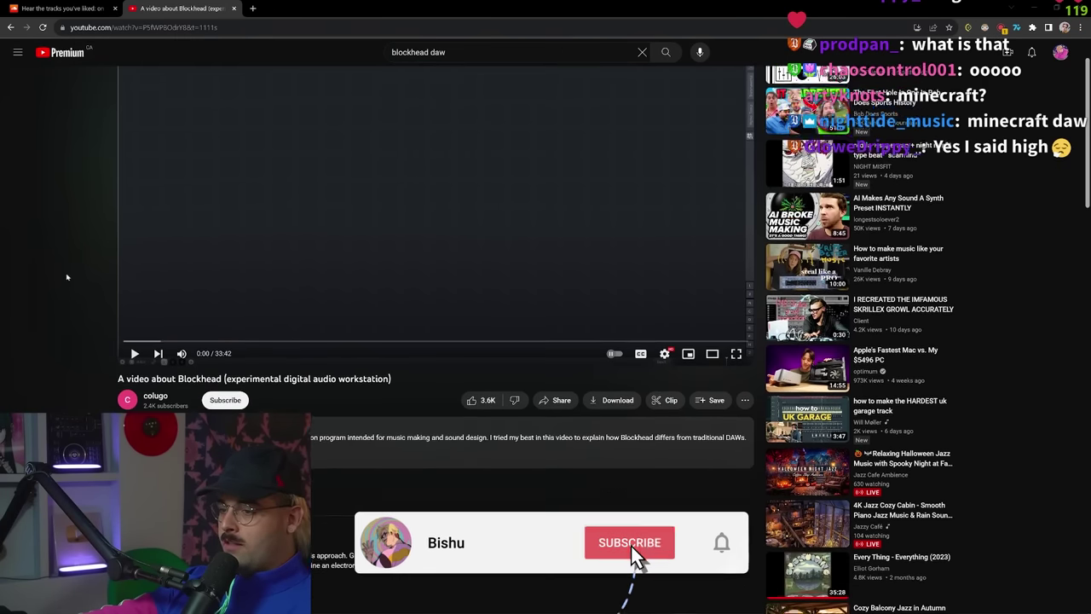
pyautogui.scroll(-2, 68, 277)
pyautogui.click(136, 279)
pyautogui.scroll(-3, 101, 282)
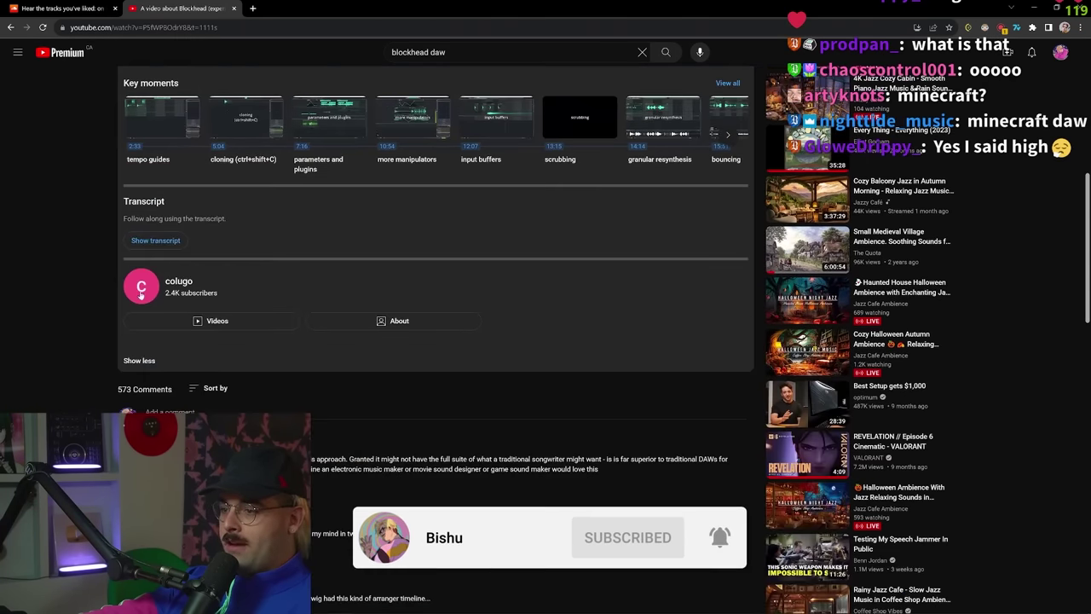
pyautogui.click(141, 361)
pyautogui.scroll(3, 103, 358)
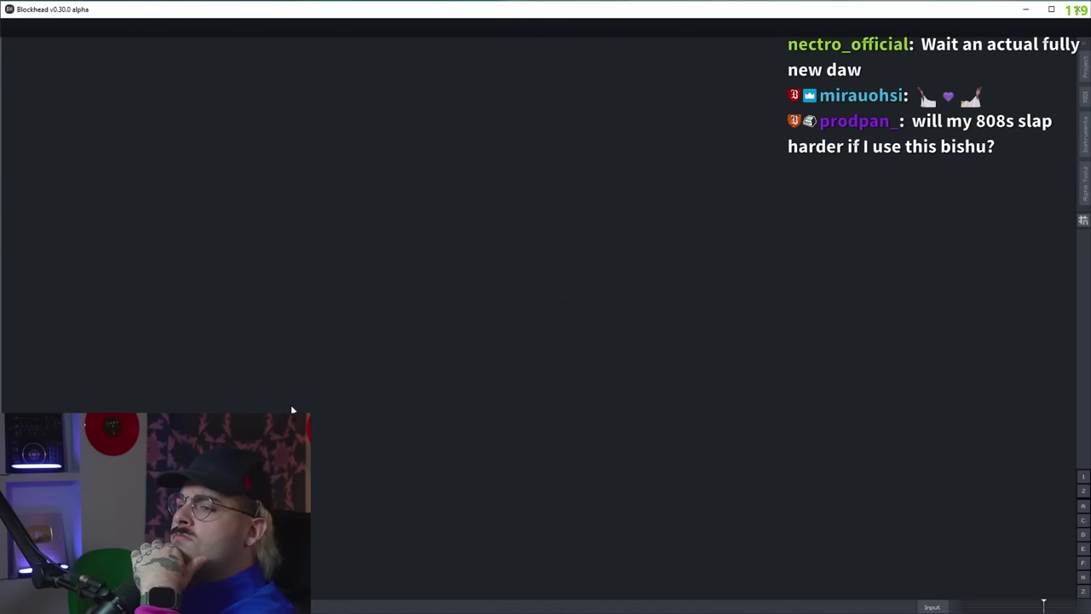
# Preview the drum kit samples, including Kit_Hit_02.wav and Kit_Hat02.wav, and place Kit_Snare02.wav in Track 1's second lane.
pyautogui.moveTo(280, 404); pyautogui.dragTo(365, 344)
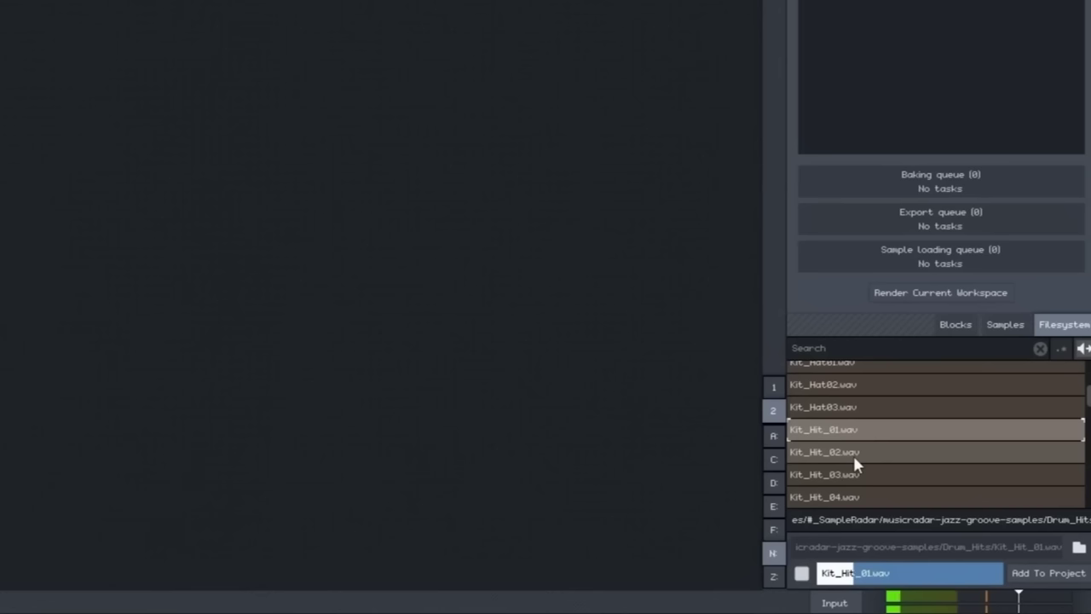
pyautogui.click(854, 455)
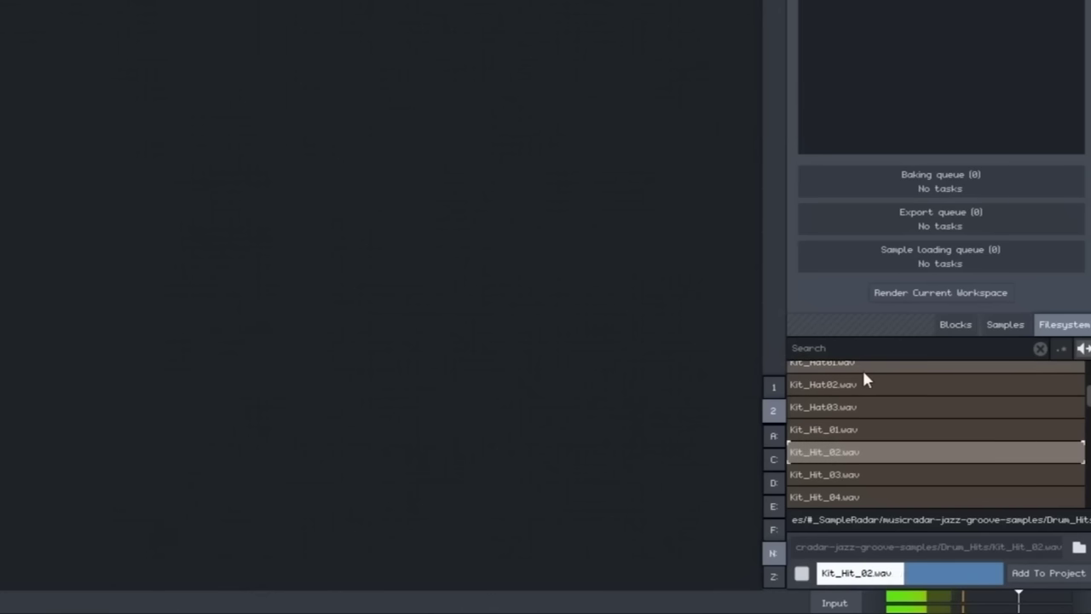
pyautogui.click(861, 383)
pyautogui.moveTo(406, 93); pyautogui.dragTo(383, 97)
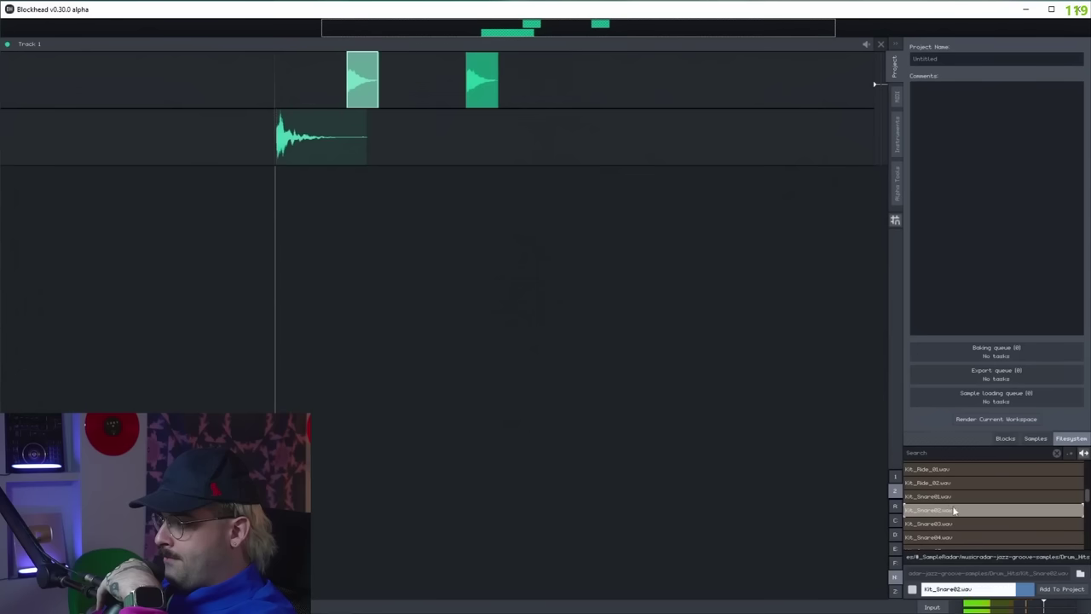
pyautogui.moveTo(953, 510); pyautogui.dragTo(495, 152)
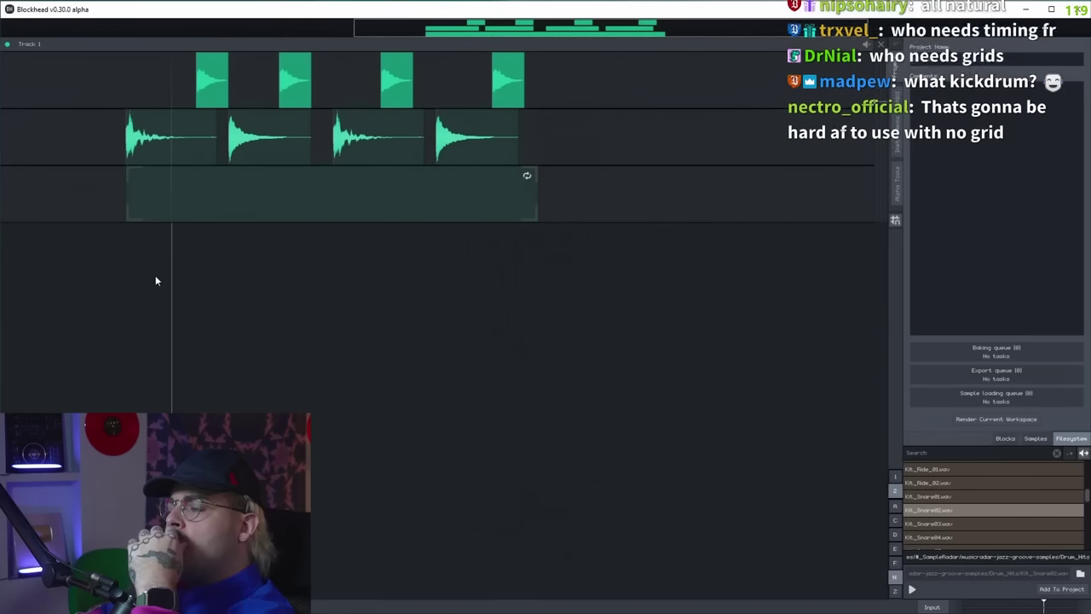
# Add a tempo guide to Track 2 and stretch it to the drum loop's length at 137 bpm.
pyautogui.moveTo(118, 222)
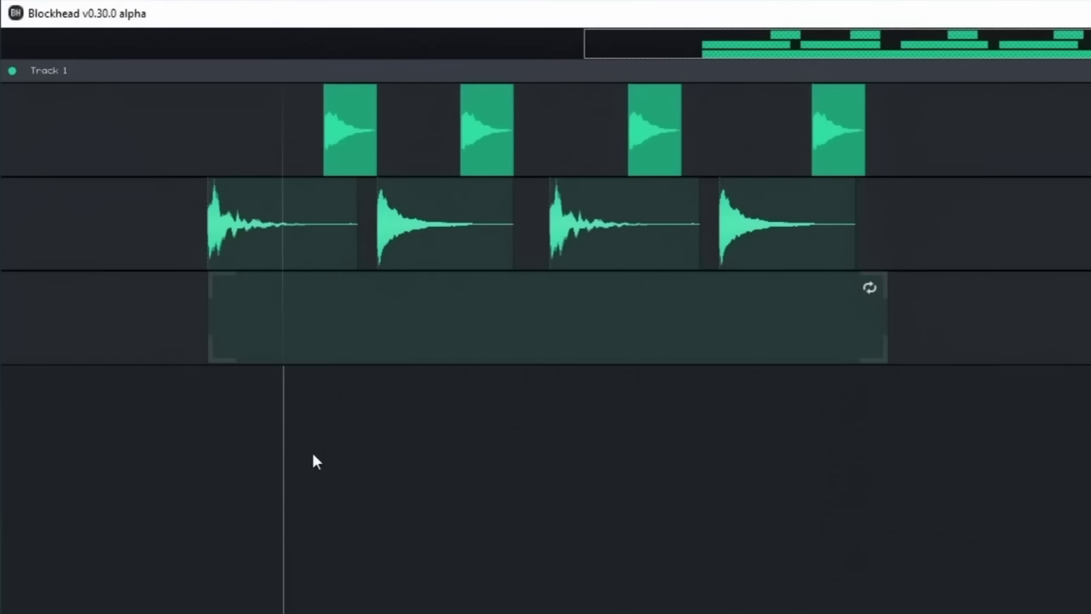
pyautogui.moveTo(313, 454); pyautogui.dragTo(380, 515)
pyautogui.moveTo(692, 511); pyautogui.dragTo(506, 506)
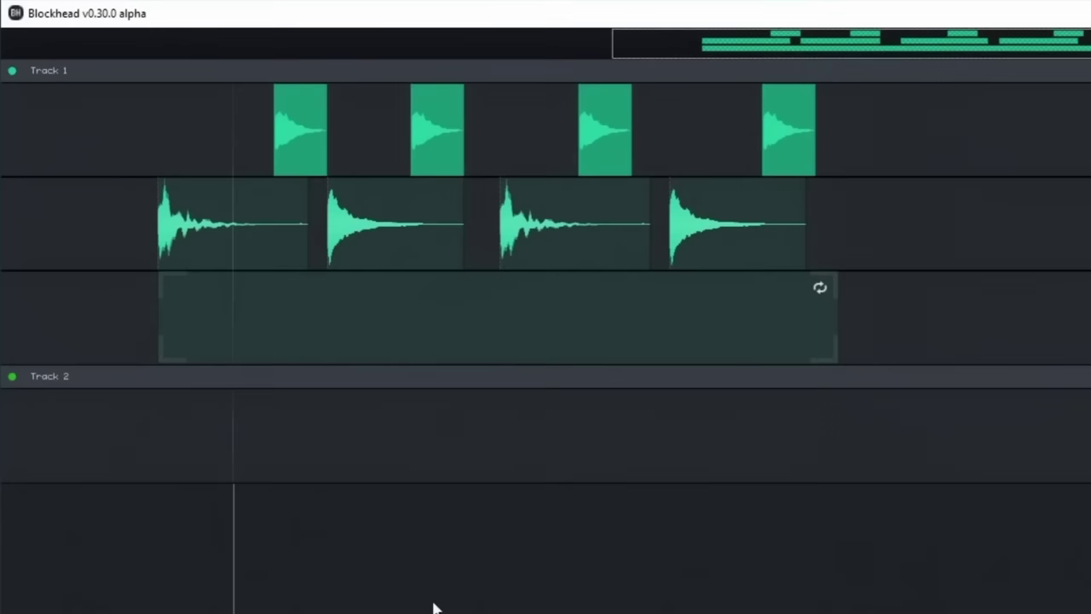
pyautogui.rightClick(127, 261)
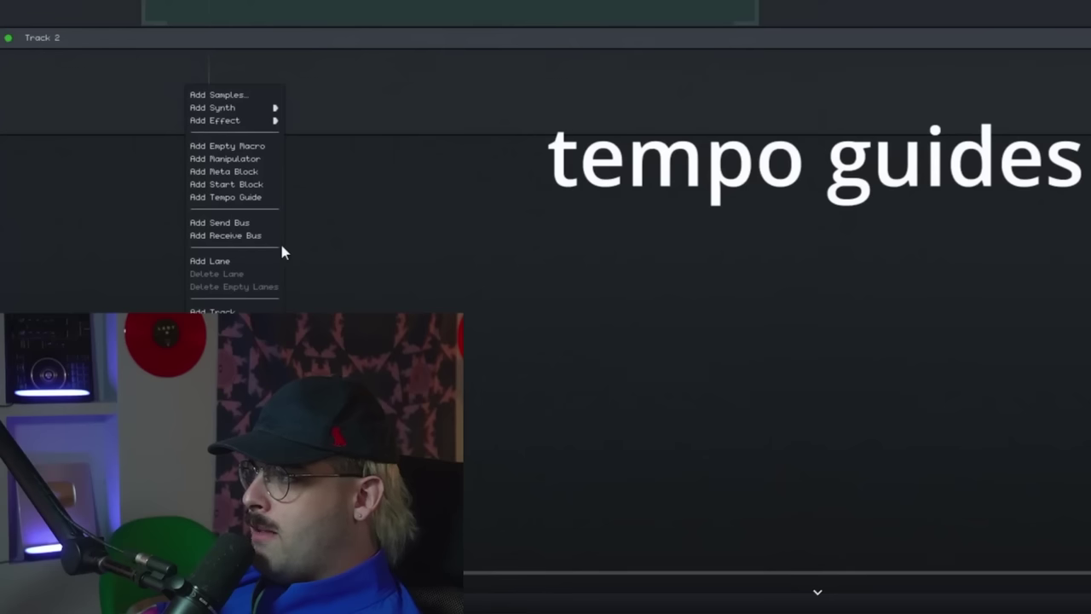
pyautogui.click(225, 197)
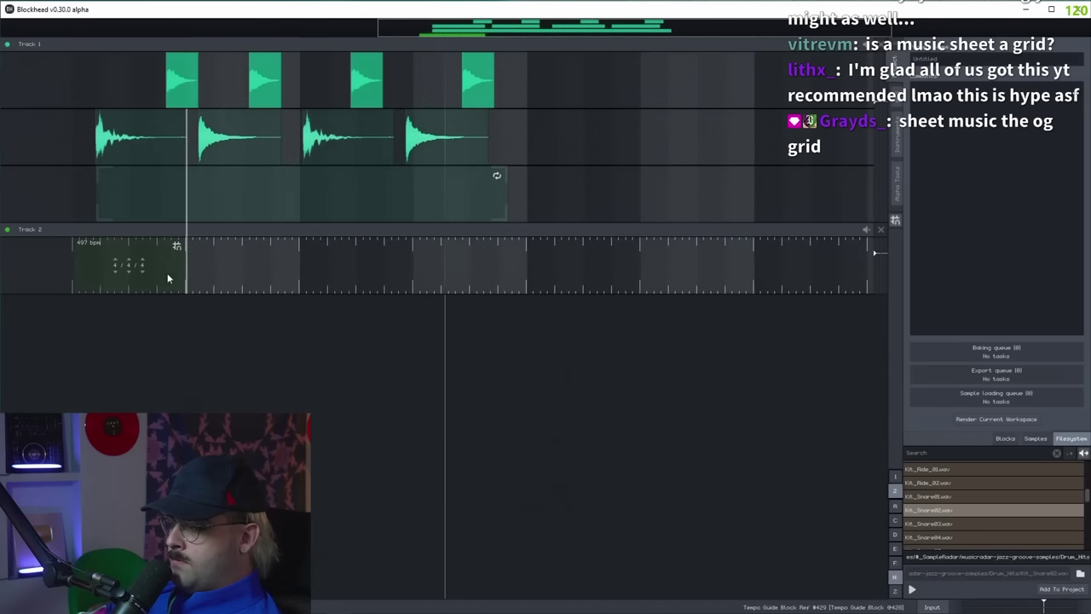
pyautogui.moveTo(185, 272); pyautogui.dragTo(509, 281)
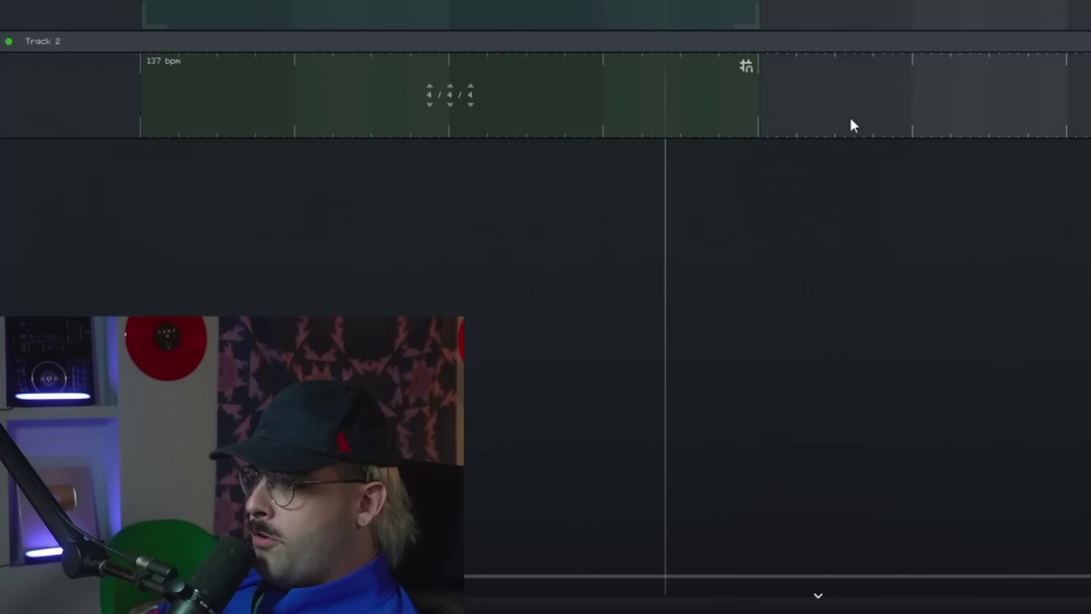
# Place Ride04.wav in Track 1's third lane and duplicate the drum pattern directly after the original.
pyautogui.moveTo(954, 518); pyautogui.dragTo(685, 199)
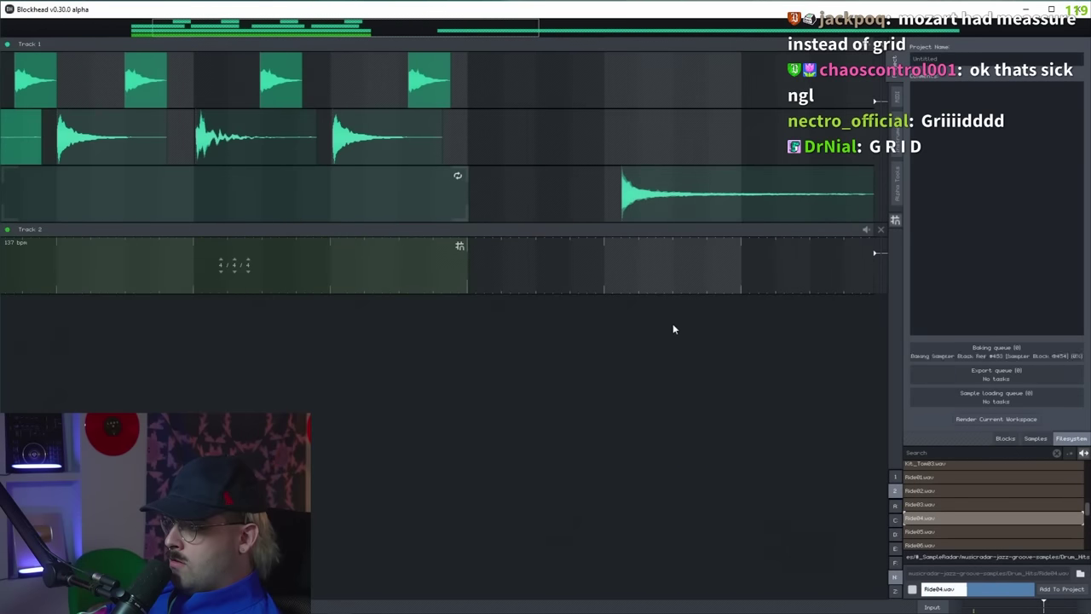
pyautogui.scroll(3, 657, 190)
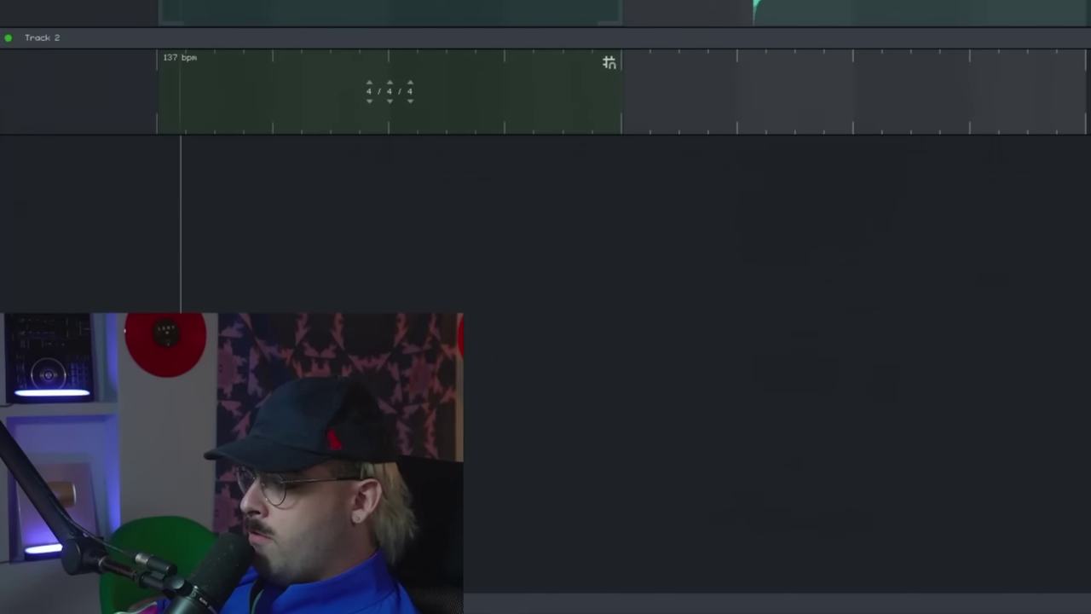
pyautogui.moveTo(512, 139); pyautogui.dragTo(744, 125)
# Move the ride block earlier along Track 1's third lane.
pyautogui.press('space')
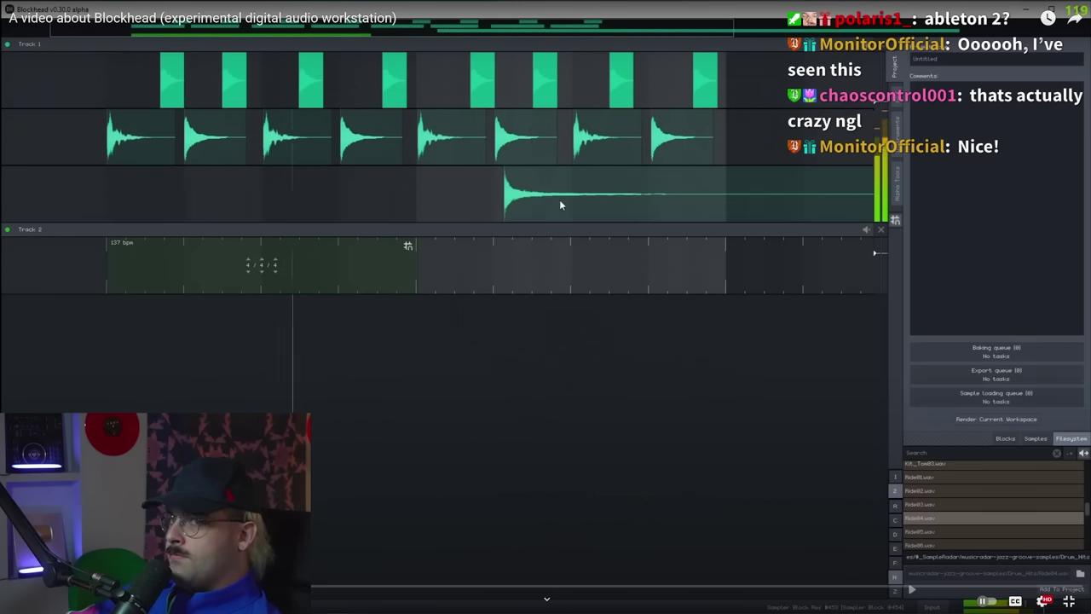
pyautogui.moveTo(559, 202); pyautogui.dragTo(517, 200)
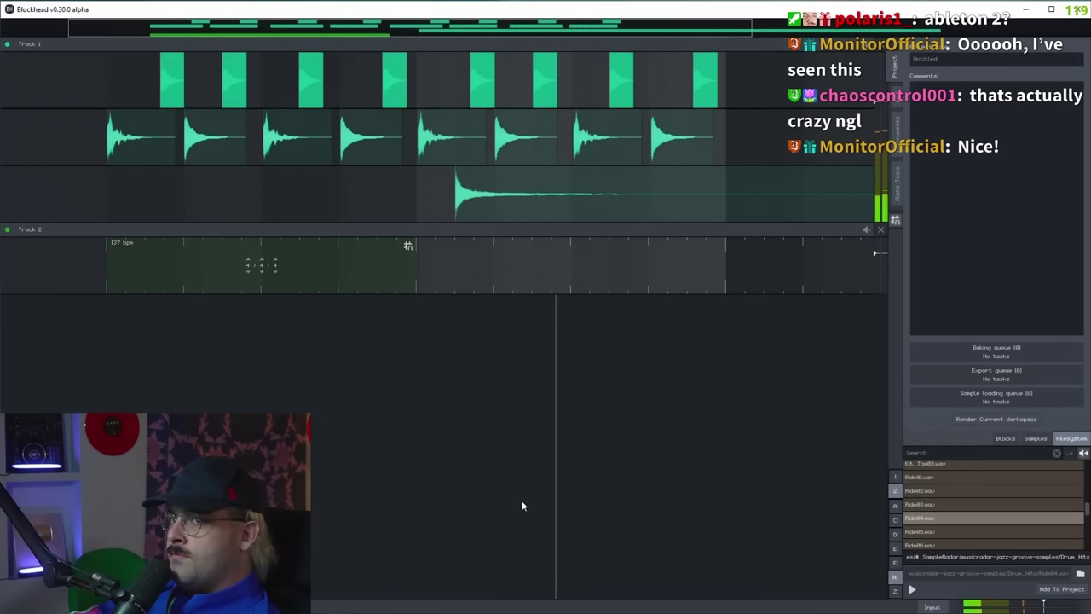
pyautogui.scroll(-4, 495, 404)
pyautogui.press('space')
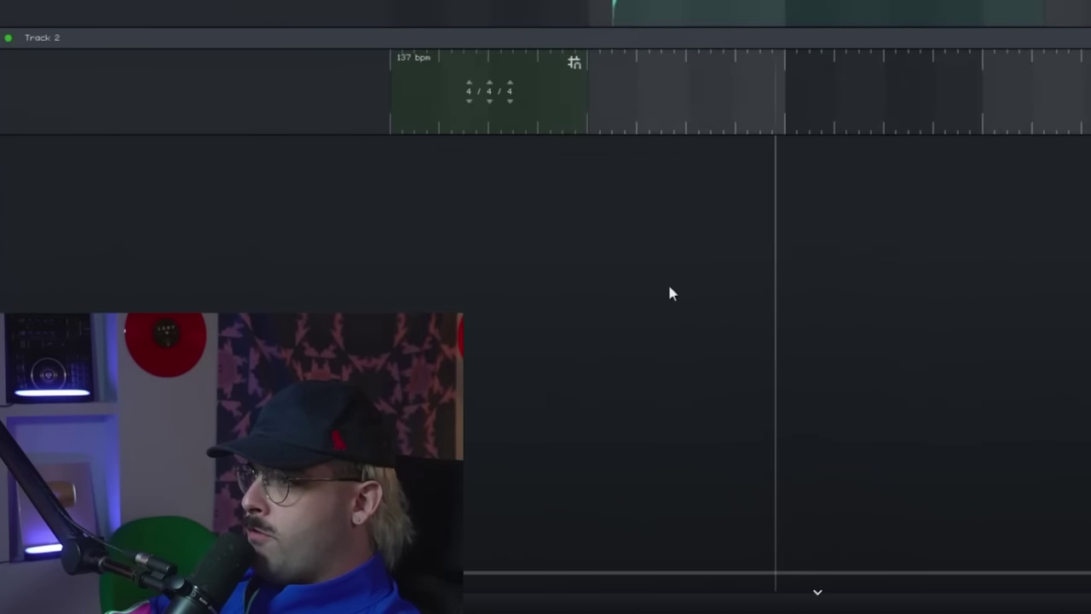
# Add a second tempo guide to Track 2 beyond the end of the drum pattern and reposition it.
pyautogui.rightClick(517, 263)
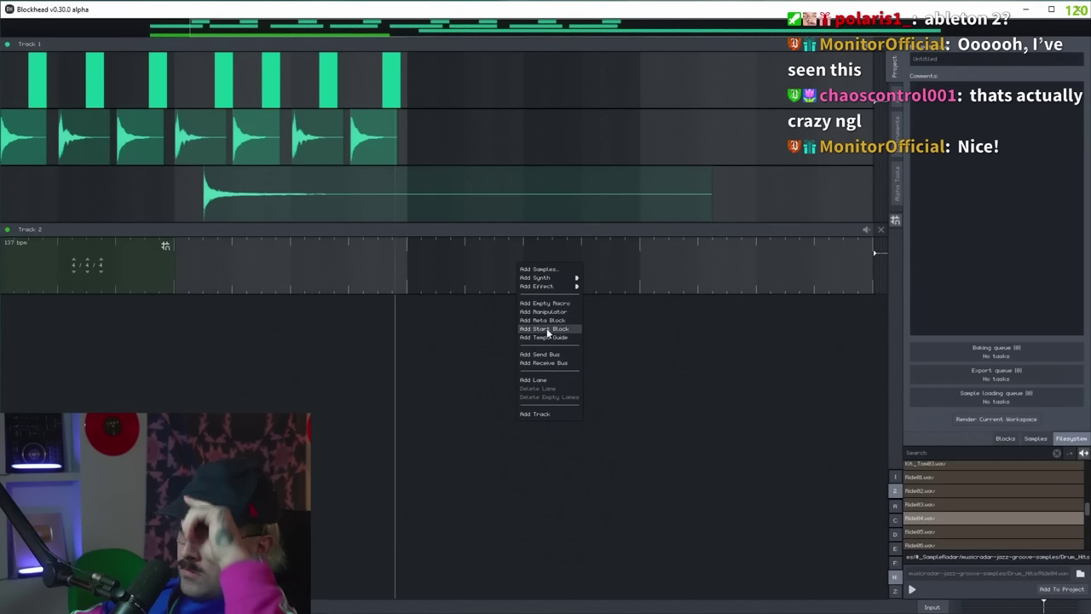
pyautogui.click(546, 339)
pyautogui.moveTo(536, 285); pyautogui.dragTo(489, 279)
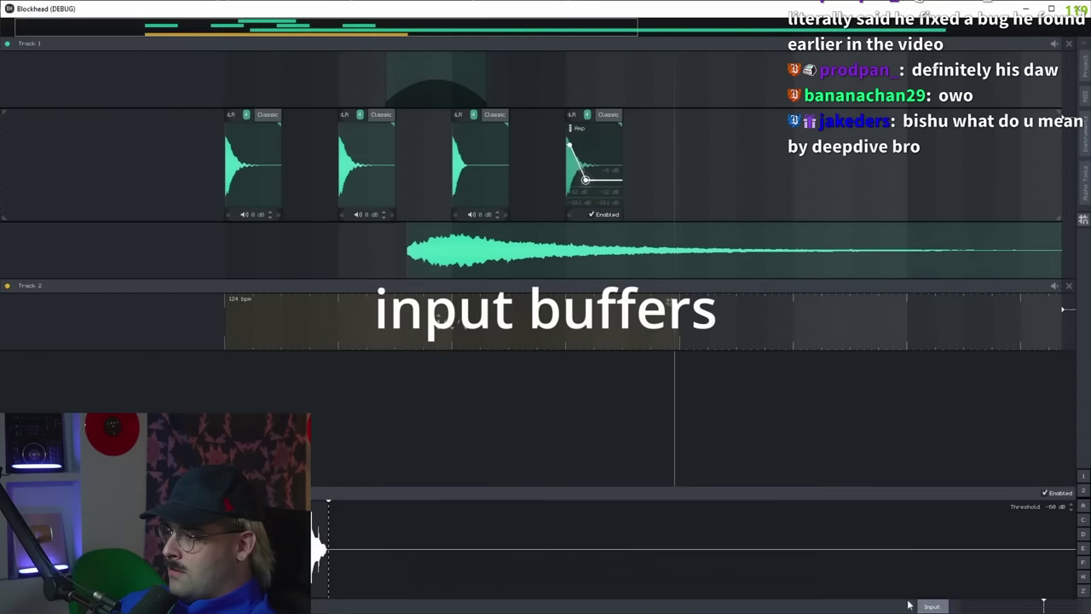
# Place the first recorded section of the microphone input buffer on Track 1 after the four drum blocks.
pyautogui.press('space')
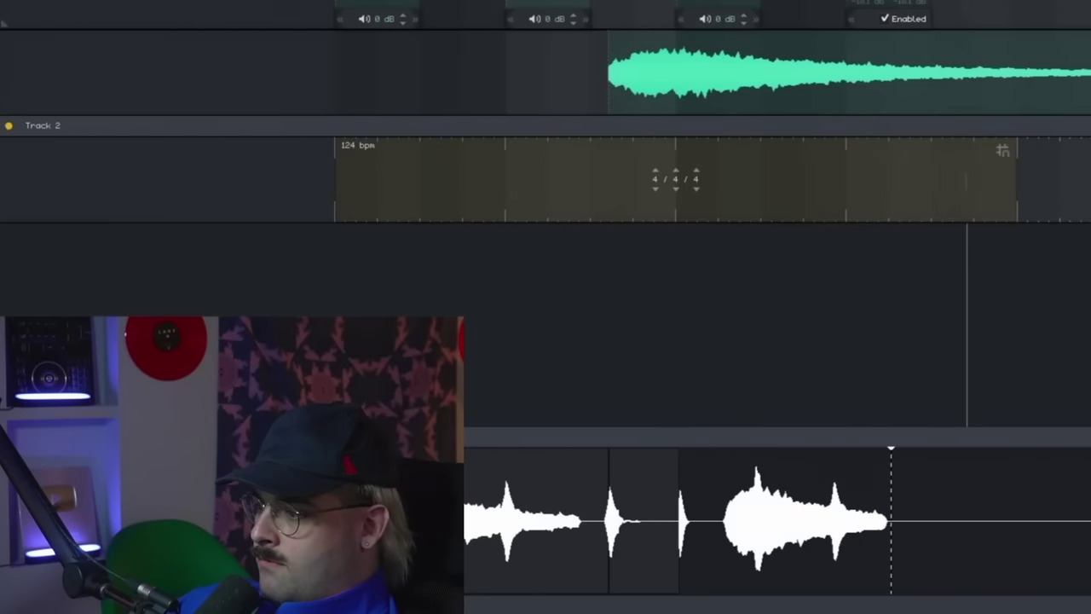
pyautogui.press('space')
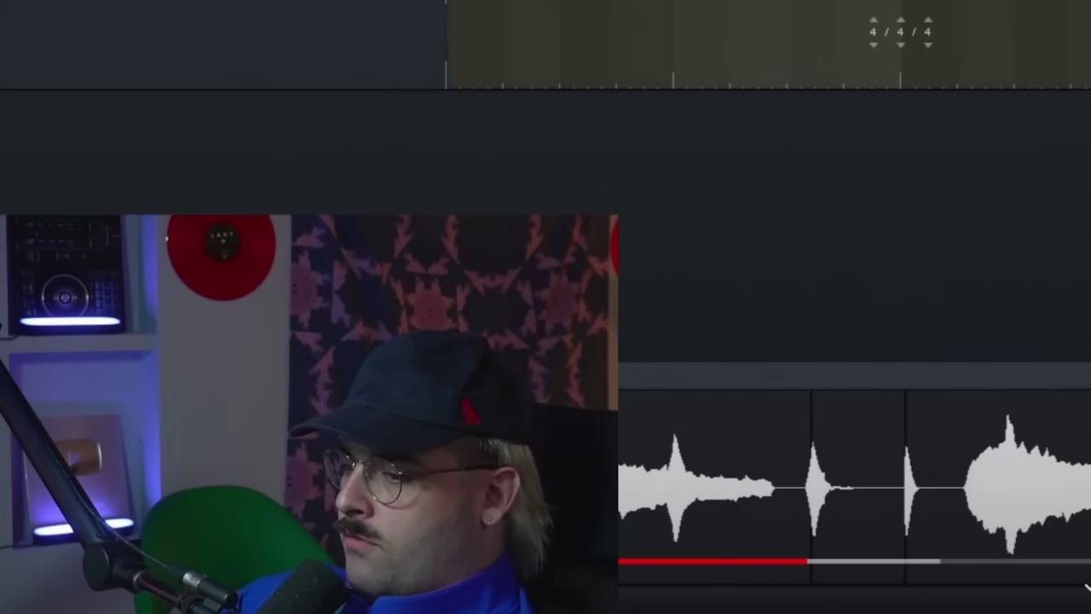
pyautogui.press('space')
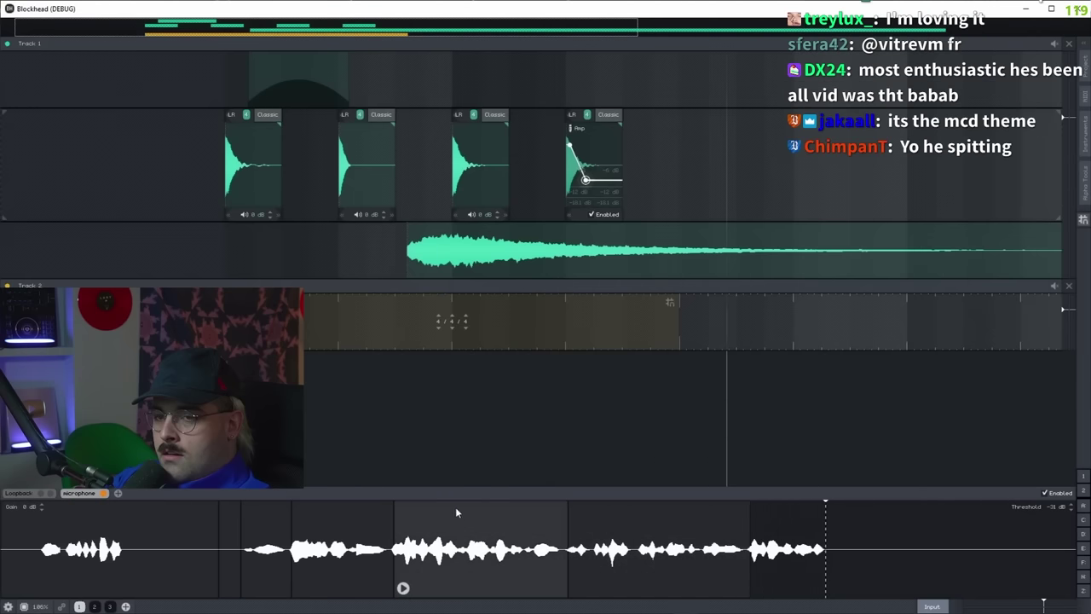
pyautogui.scroll(-5, 263, 496)
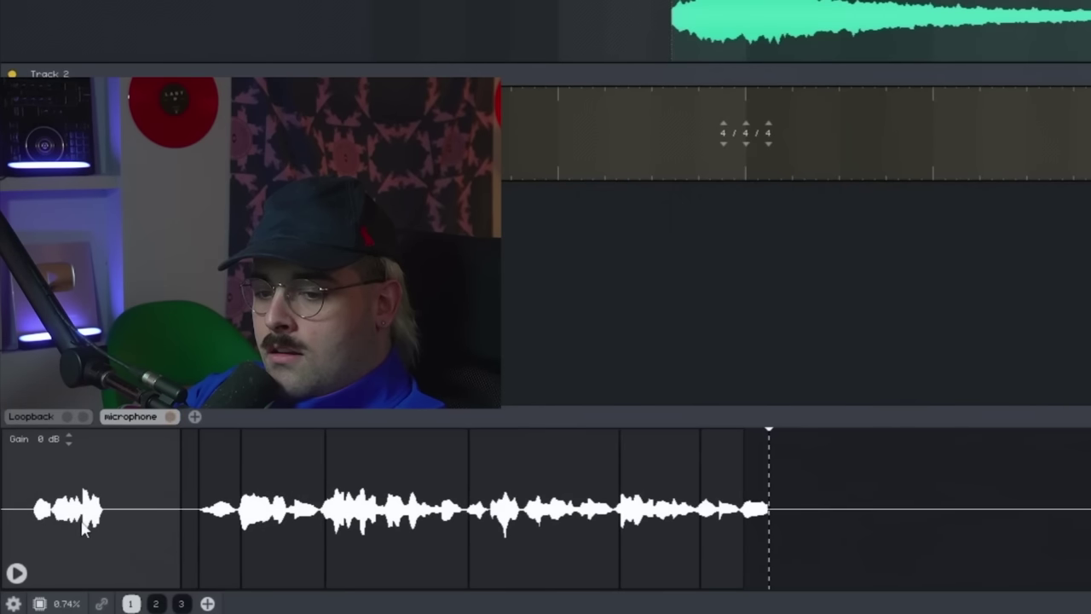
pyautogui.moveTo(121, 496); pyautogui.dragTo(855, 256)
pyautogui.scroll(-5, 855, 256)
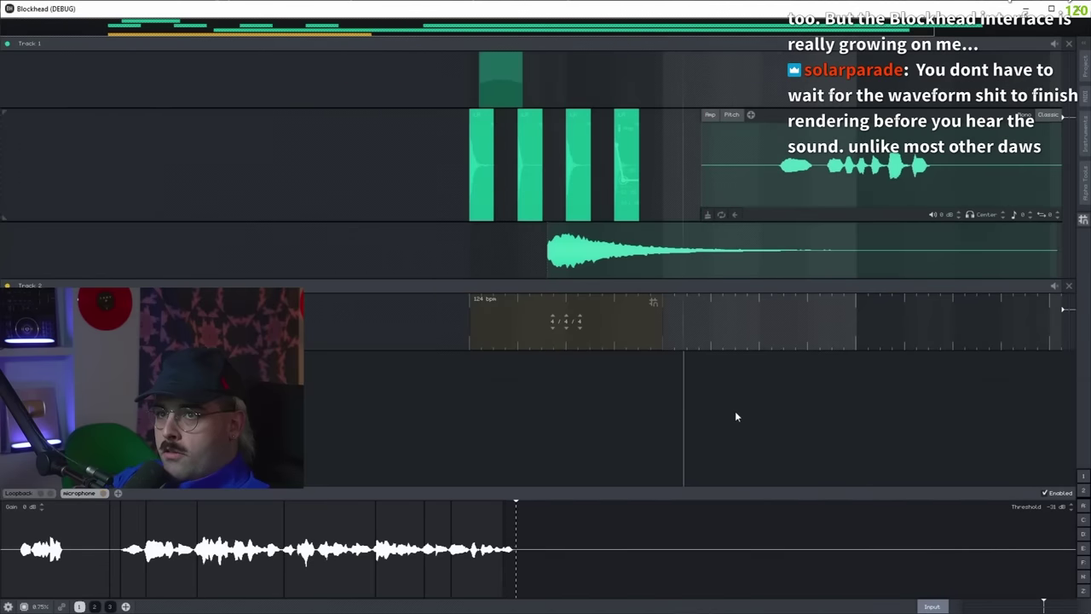
# Pause the Blockhead video, rewind it to the microphone input buffer section and resume playback.
pyautogui.press('space')
pyautogui.press('Left')
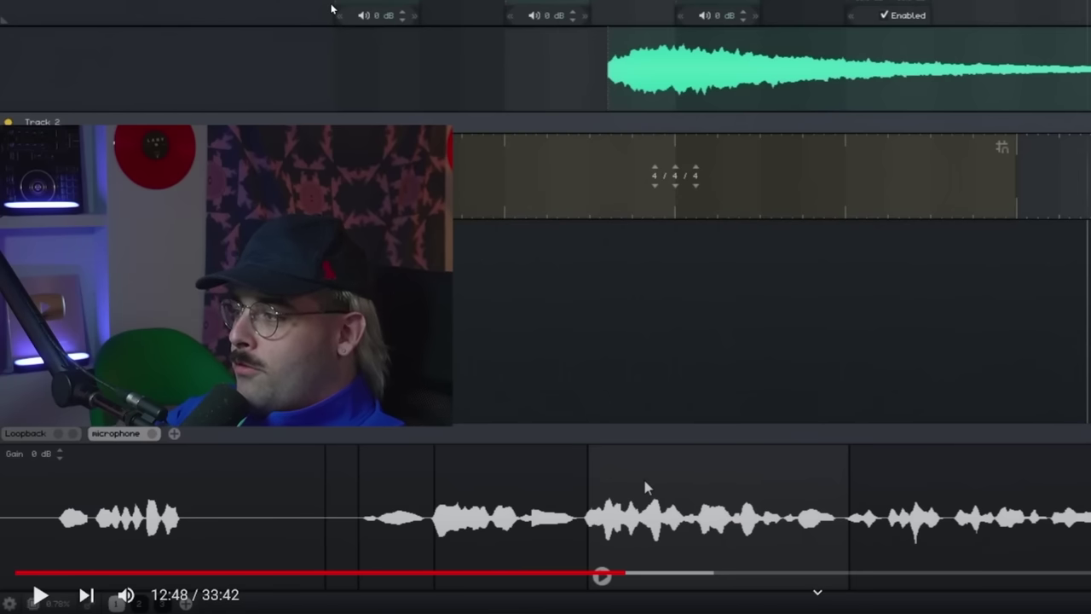
pyautogui.click(645, 488)
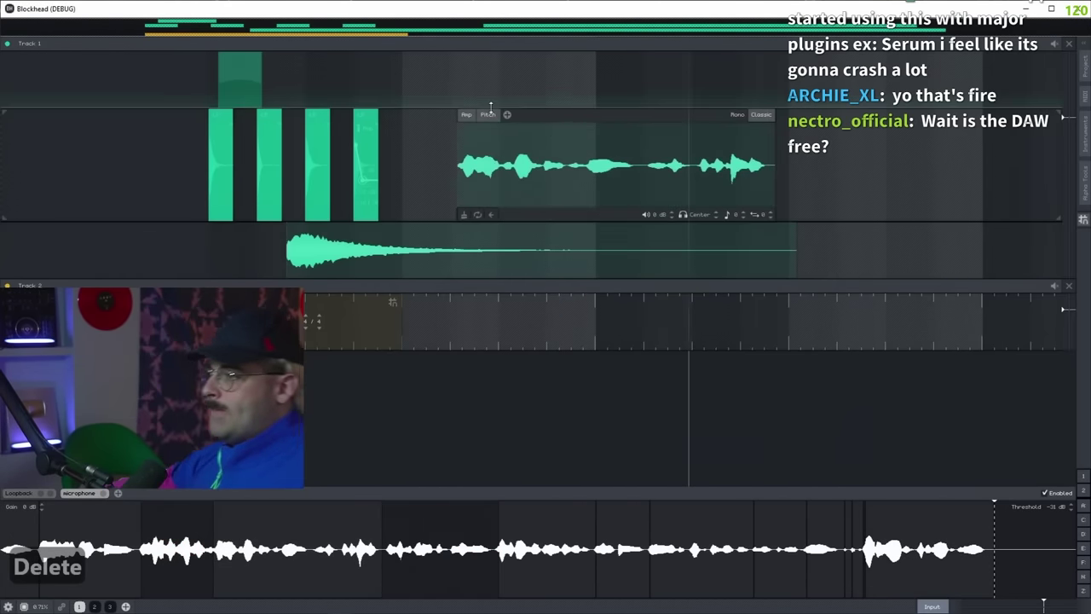
# Draw a pitch envelope on the microphone recording in Track 1 that rises from a low point to a peak and falls back to 0.
pyautogui.click(489, 114)
pyautogui.click(504, 146)
pyautogui.click(628, 140)
pyautogui.click(614, 170)
pyautogui.press('space')
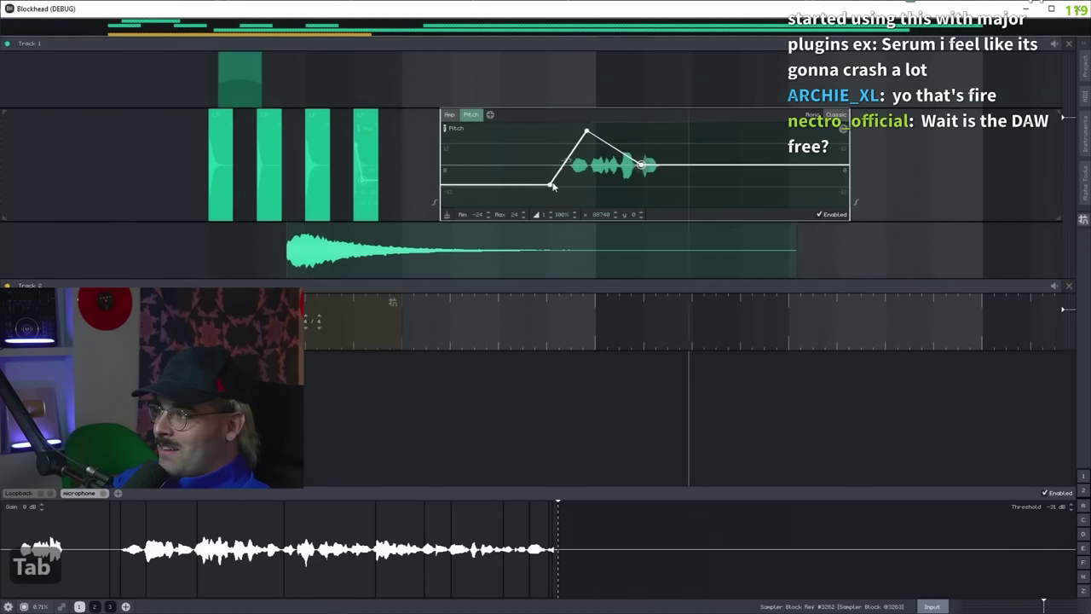
pyautogui.click(512, 244)
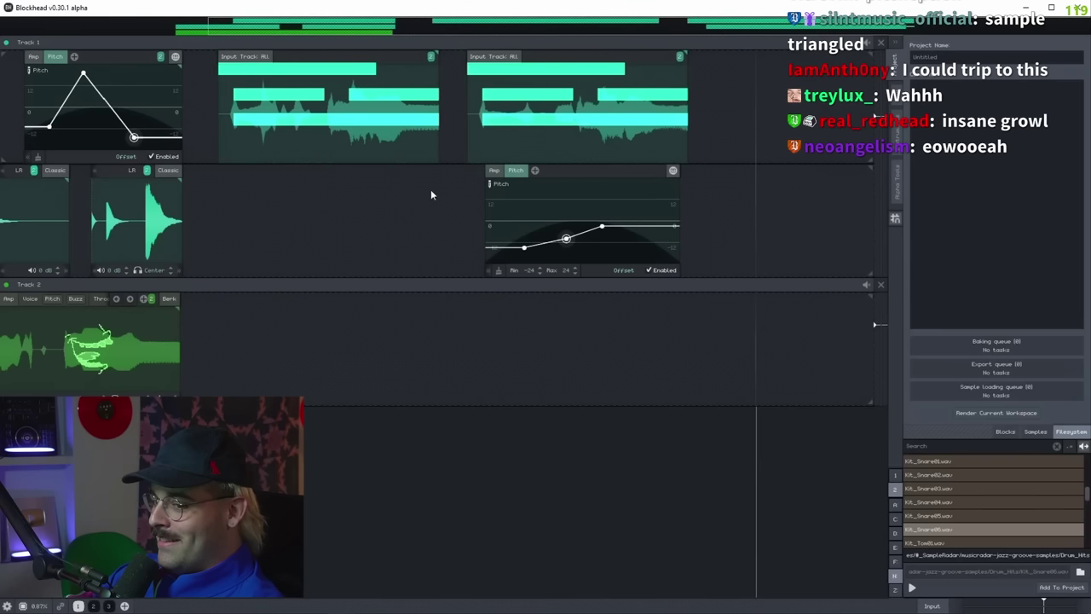
# Add a Highpass v0.4.0 filter effect in Track 1's empty third lane and extend its block to the right.
pyautogui.rightClick(284, 300)
pyautogui.moveTo(302, 322)
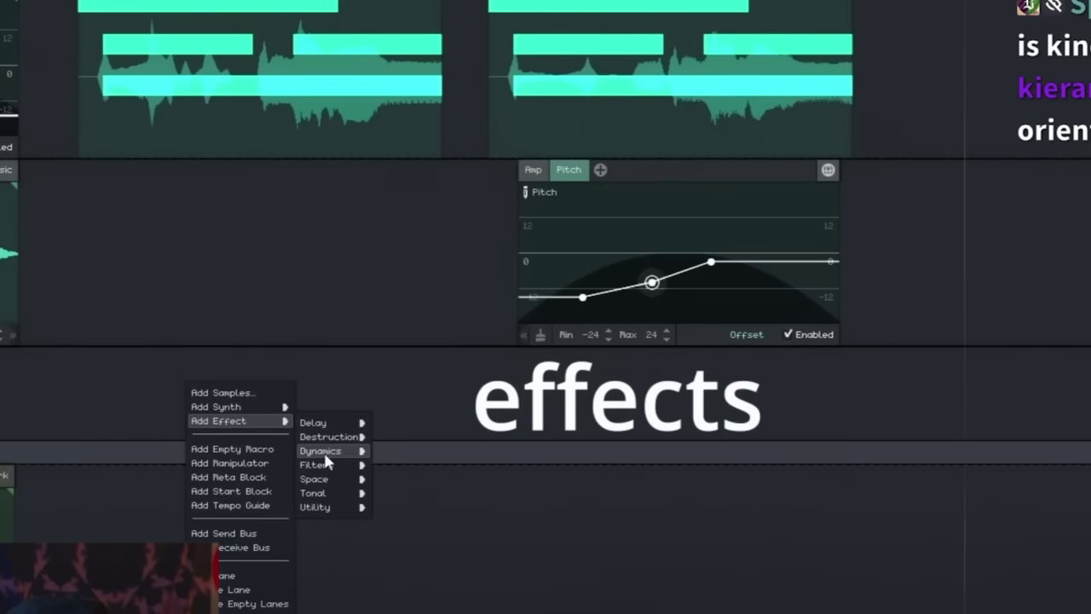
pyautogui.moveTo(322, 465)
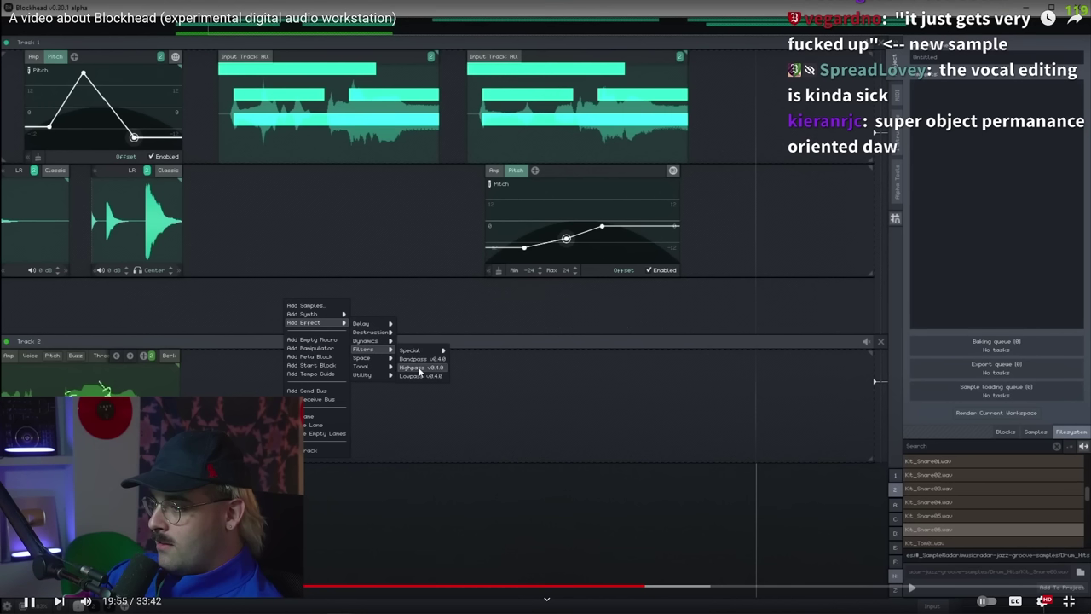
pyautogui.click(418, 371)
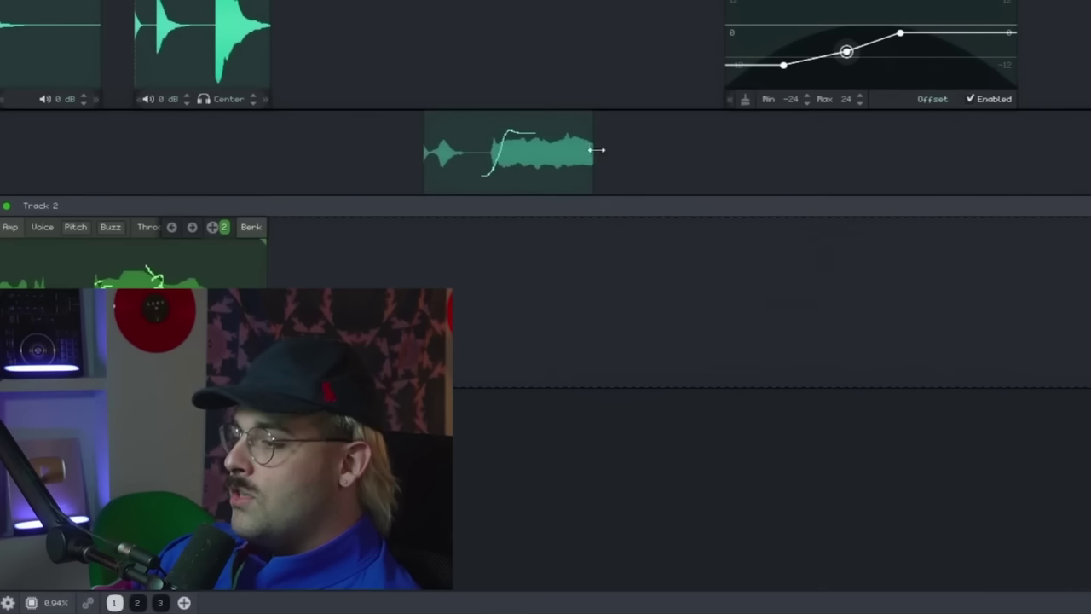
pyautogui.moveTo(400, 303); pyautogui.dragTo(646, 307)
pyautogui.moveTo(967, 156); pyautogui.dragTo(1087, 156)
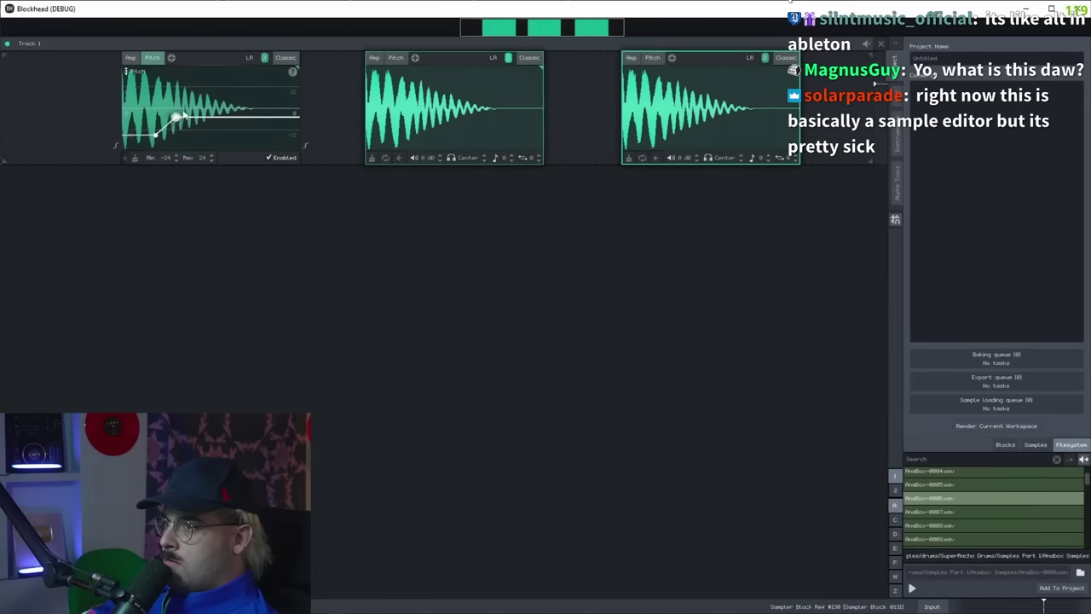
# Shape the first drum block's pitch envelope into a central peak that falls back, and begin a pitch envelope on the second drum block.
pyautogui.moveTo(183, 110); pyautogui.dragTo(214, 90)
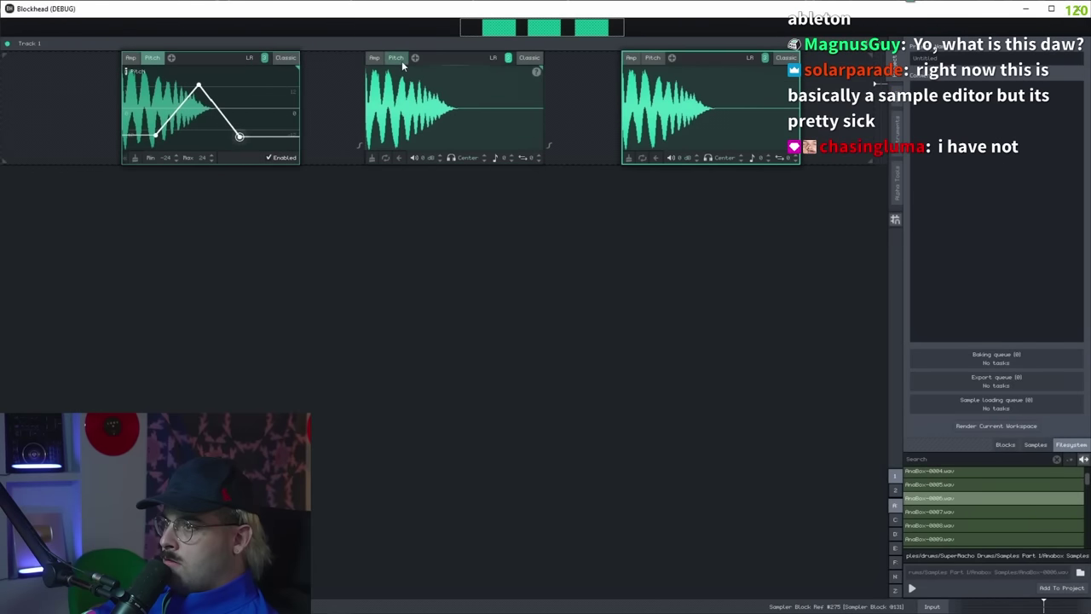
pyautogui.click(397, 58)
pyautogui.moveTo(416, 104); pyautogui.dragTo(382, 101)
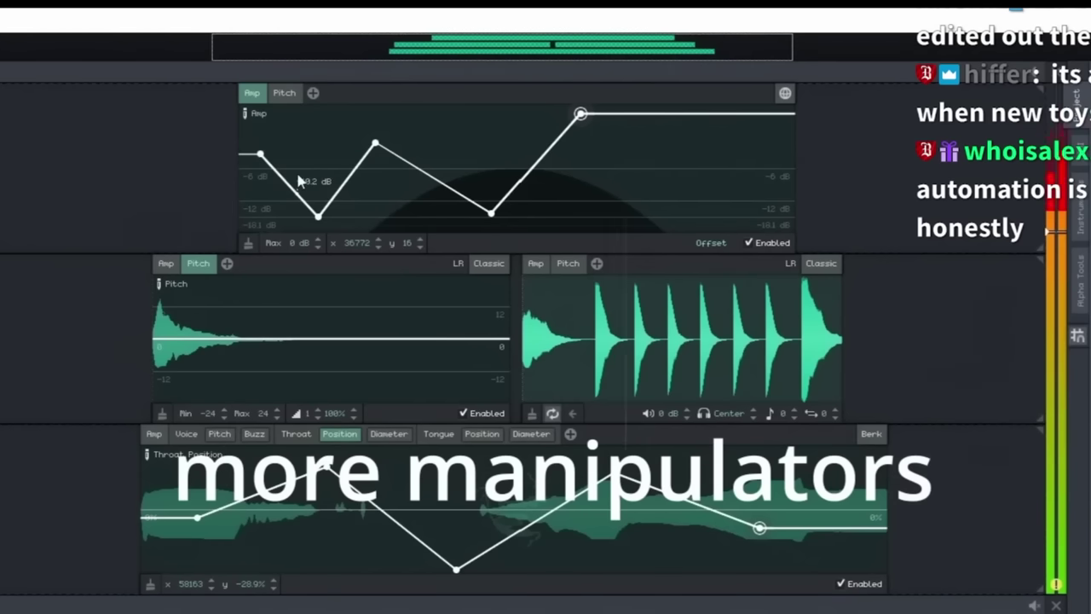
pyautogui.click(255, 94)
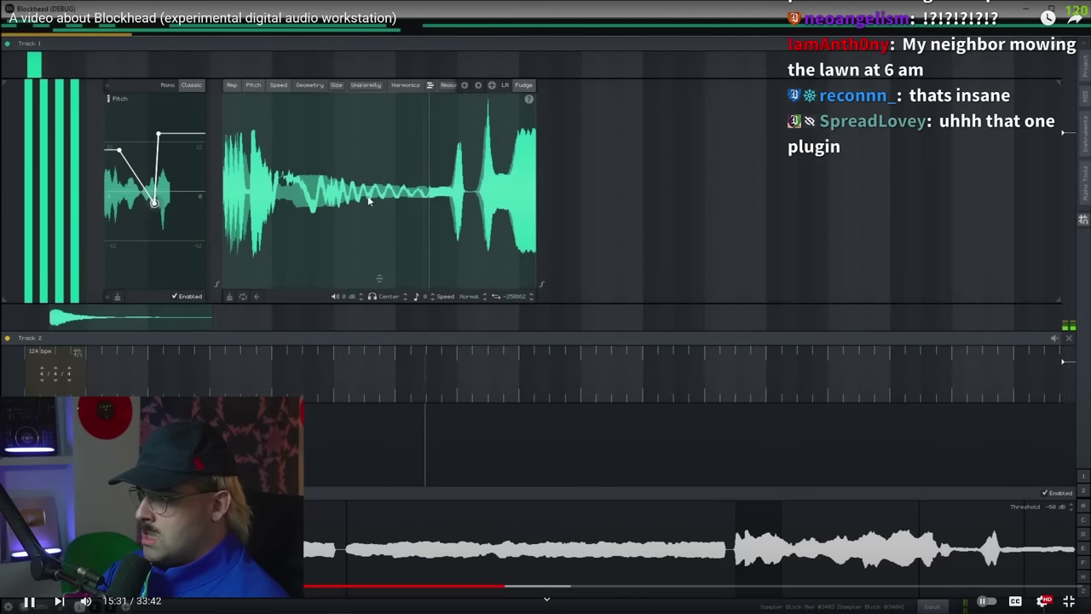
# Extend the Fudge block's pitch envelope in Track 1 with a shallow dip and a high end point, and shift the block's sample offset.
pyautogui.scroll(2, 324, 200)
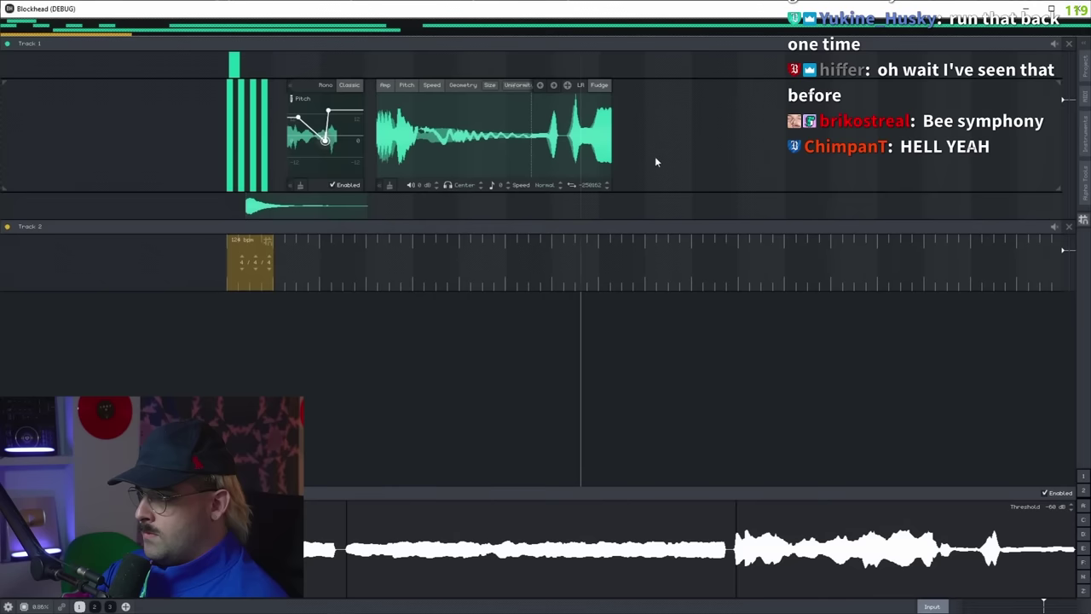
pyautogui.moveTo(933, 252); pyautogui.dragTo(718, 252)
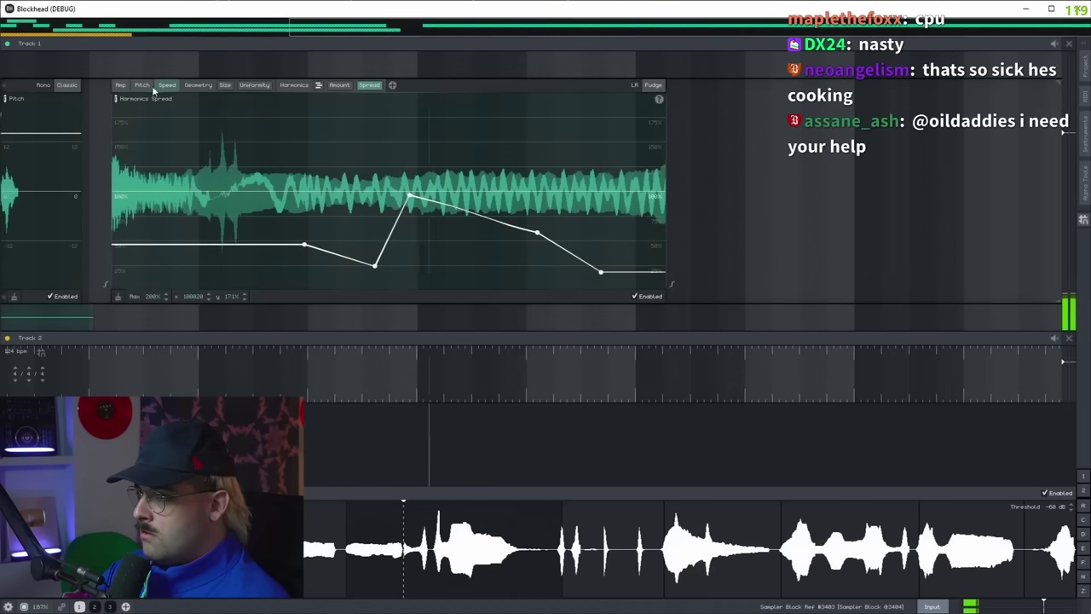
pyautogui.click(143, 86)
pyautogui.click(452, 222)
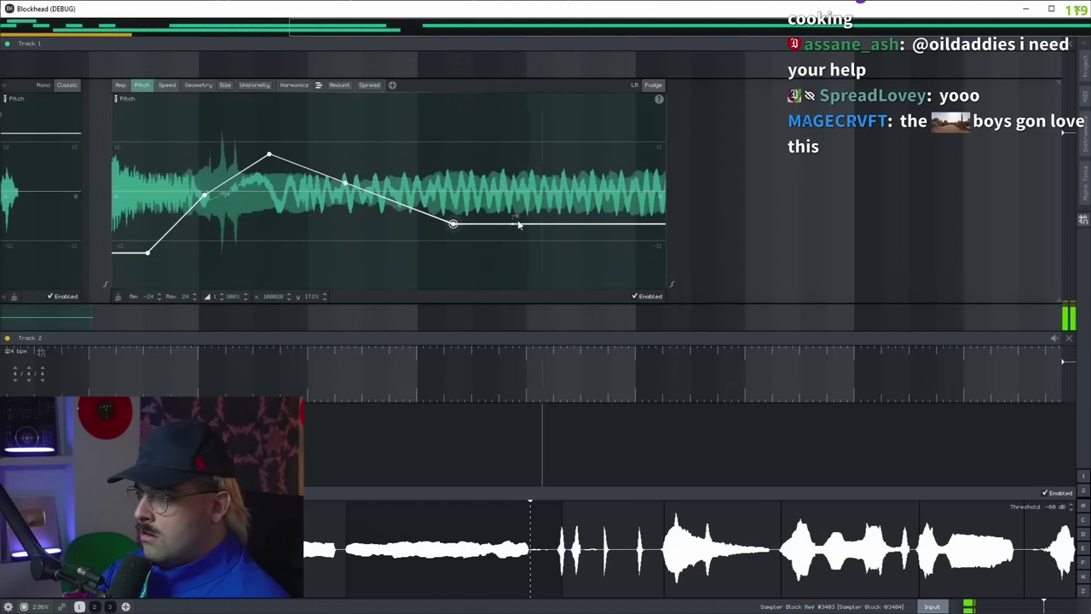
pyautogui.click(554, 136)
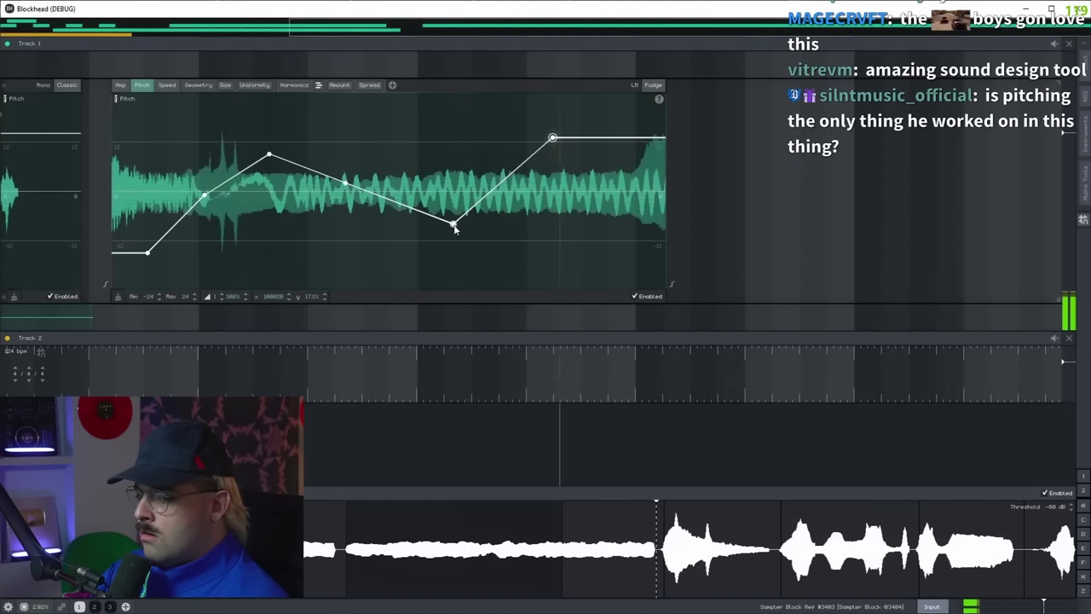
pyautogui.moveTo(452, 224); pyautogui.dragTo(440, 170)
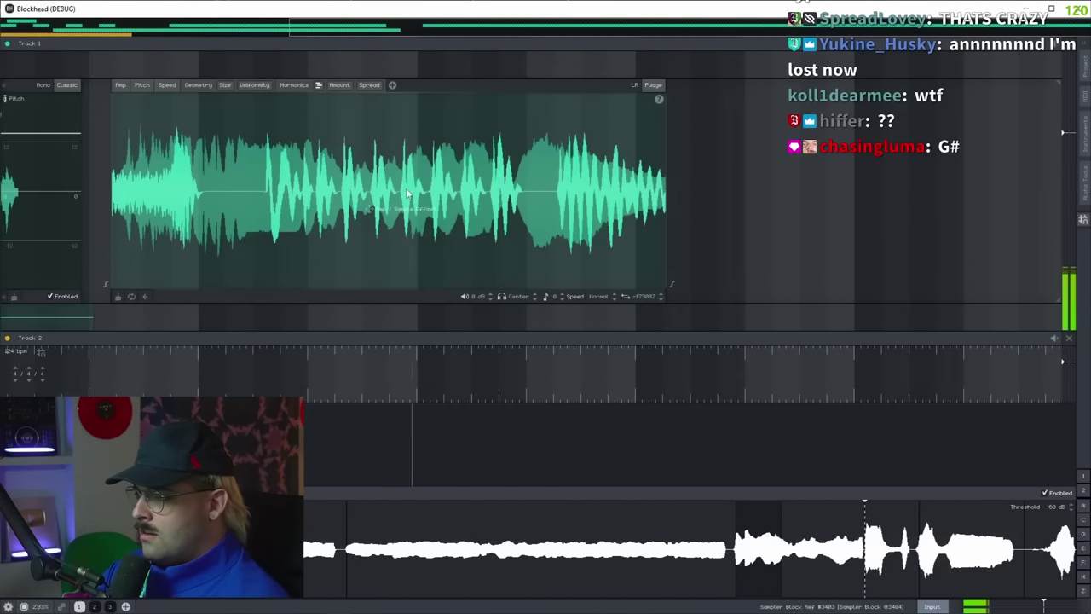
pyautogui.moveTo(404, 194); pyautogui.dragTo(340, 192)
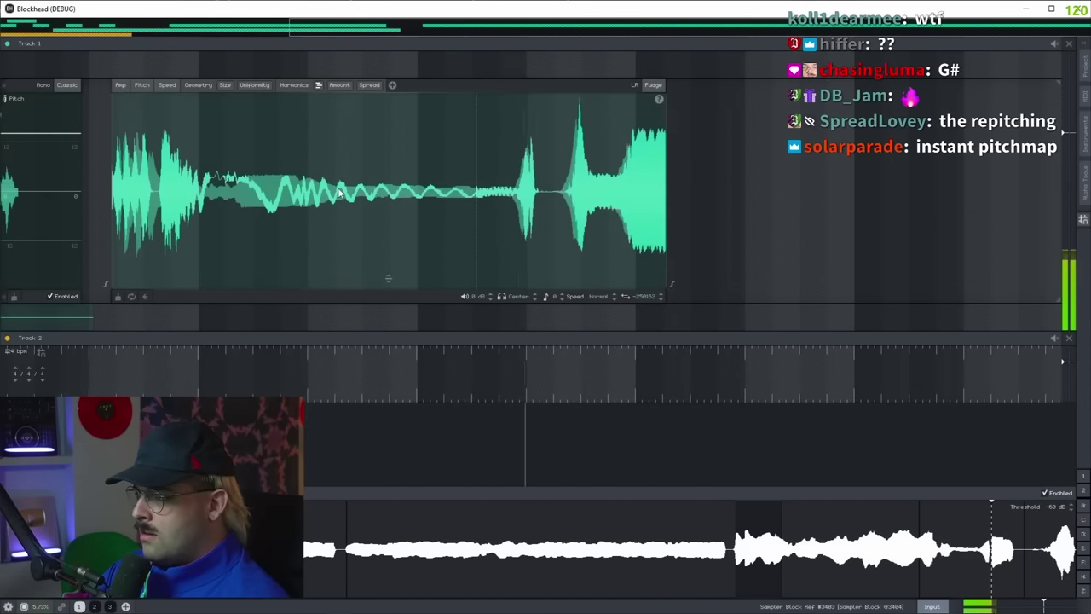
# Watch the rest of the Blockhead video, pausing and resuming it during the manipulator and note block demonstrations.
pyautogui.press('space')
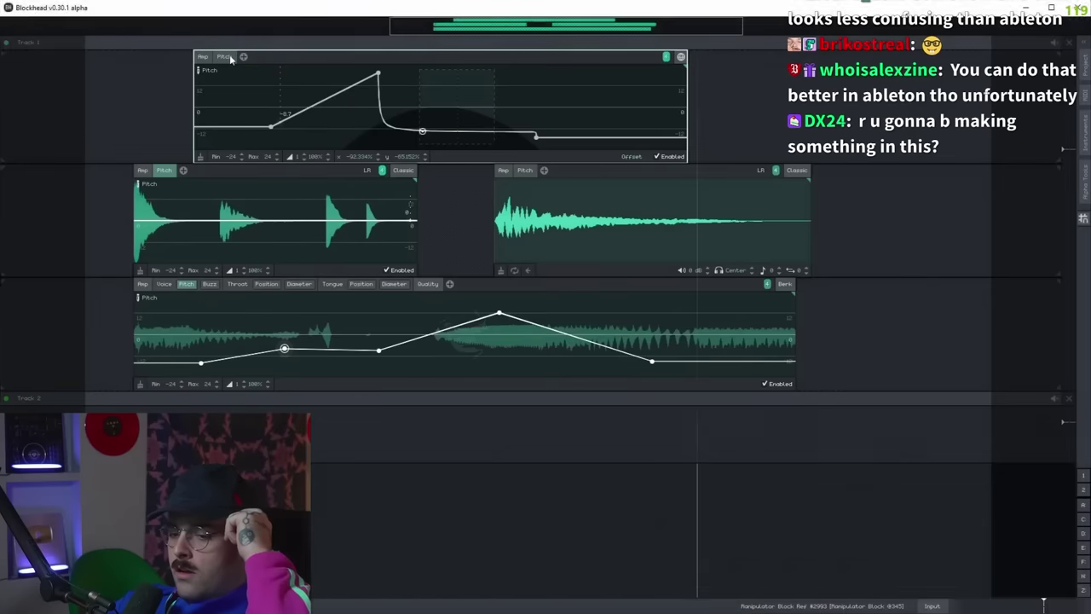
pyautogui.press('space')
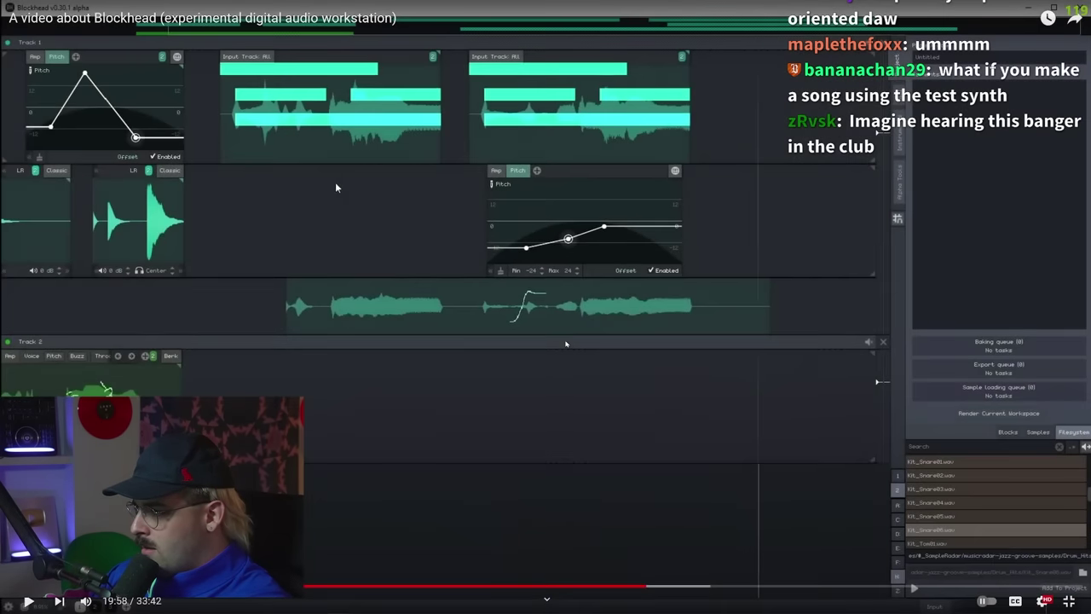
pyautogui.click(963, 487)
pyautogui.scroll(6, 573, 351)
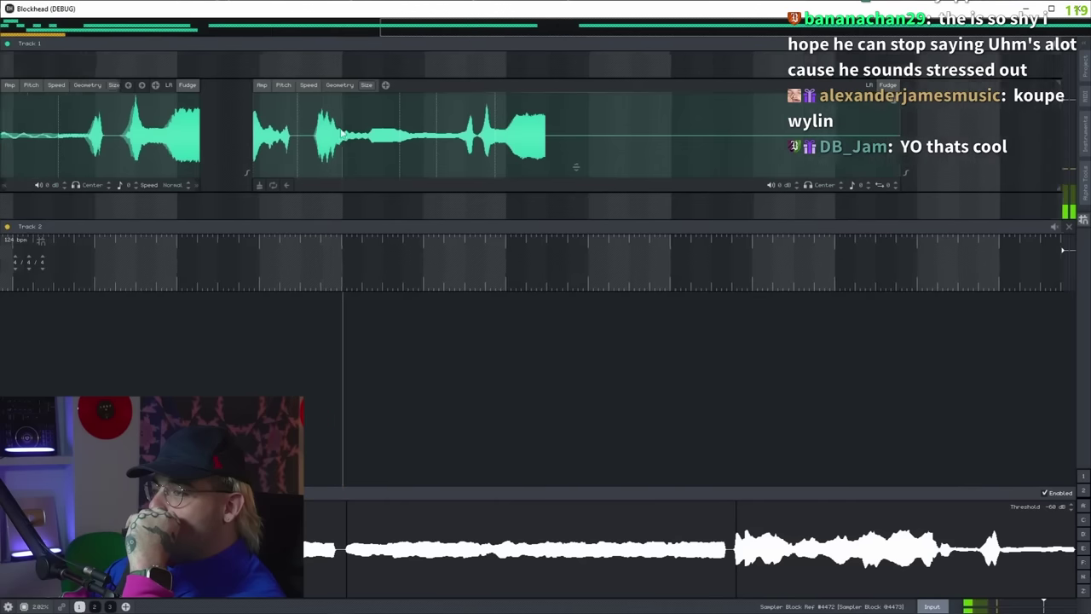
pyautogui.hscroll(-3, 354, 132)
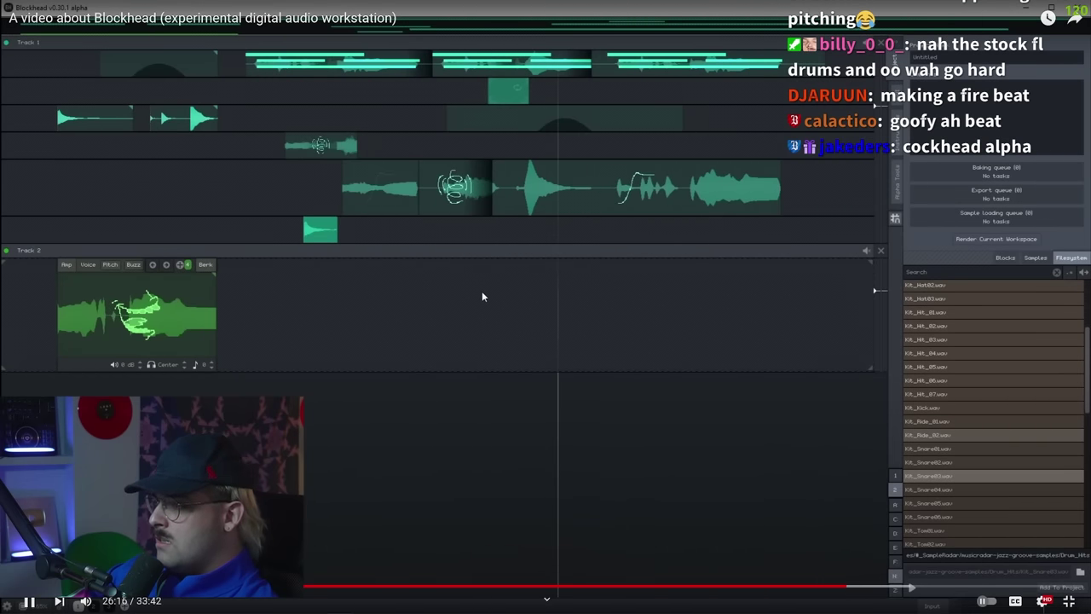
pyautogui.click(482, 292)
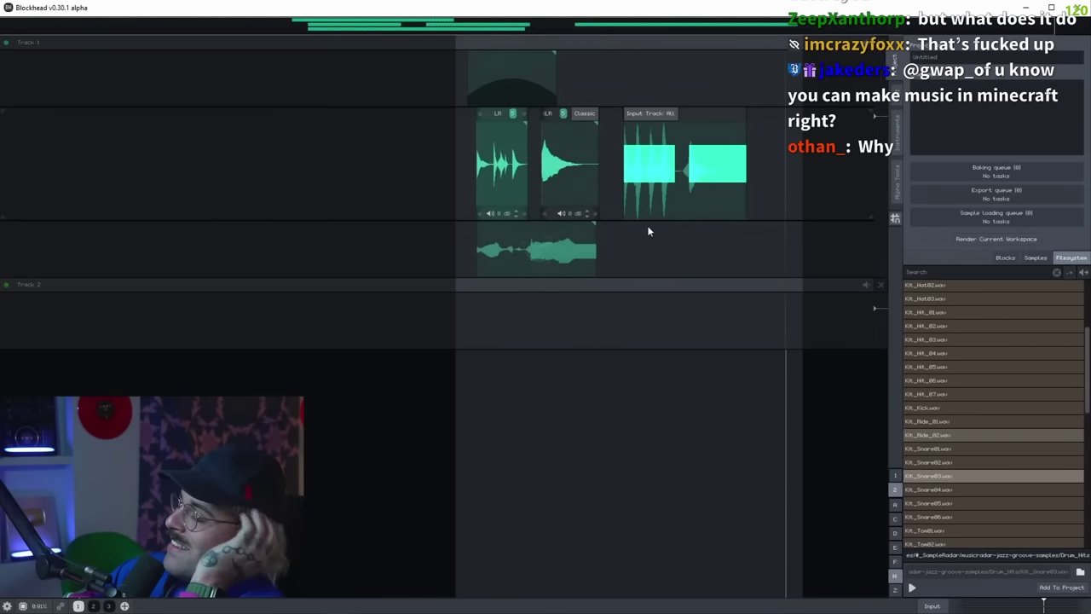
# Expand Track 1's third lane to inspect the Berk block's pitch envelope, and look over the note blocks further along the track.
pyautogui.doubleClick(669, 254)
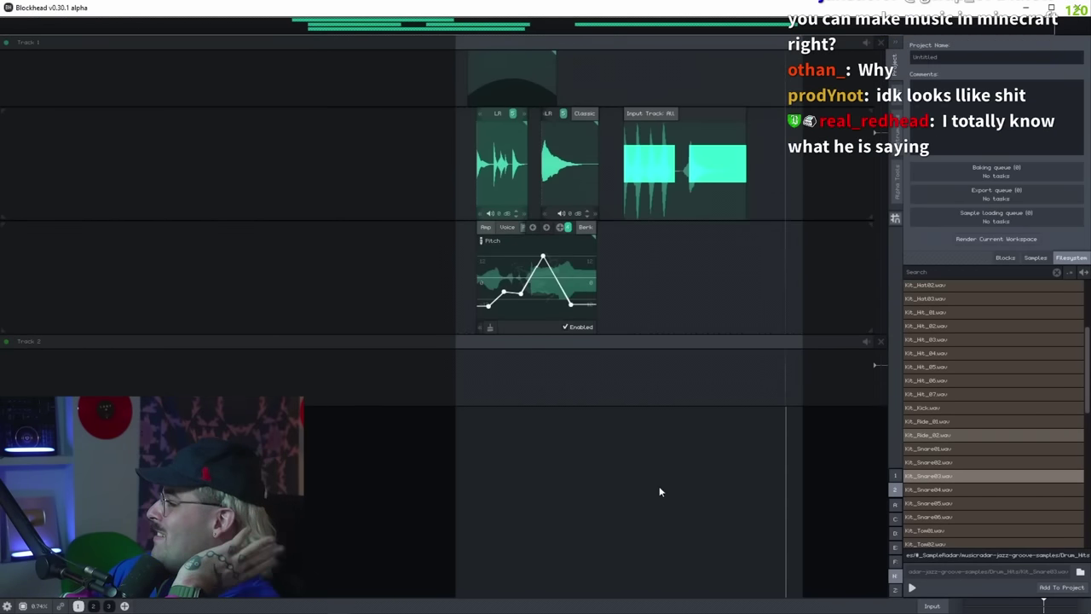
pyautogui.doubleClick(620, 446)
pyautogui.scroll(3, 464, 292)
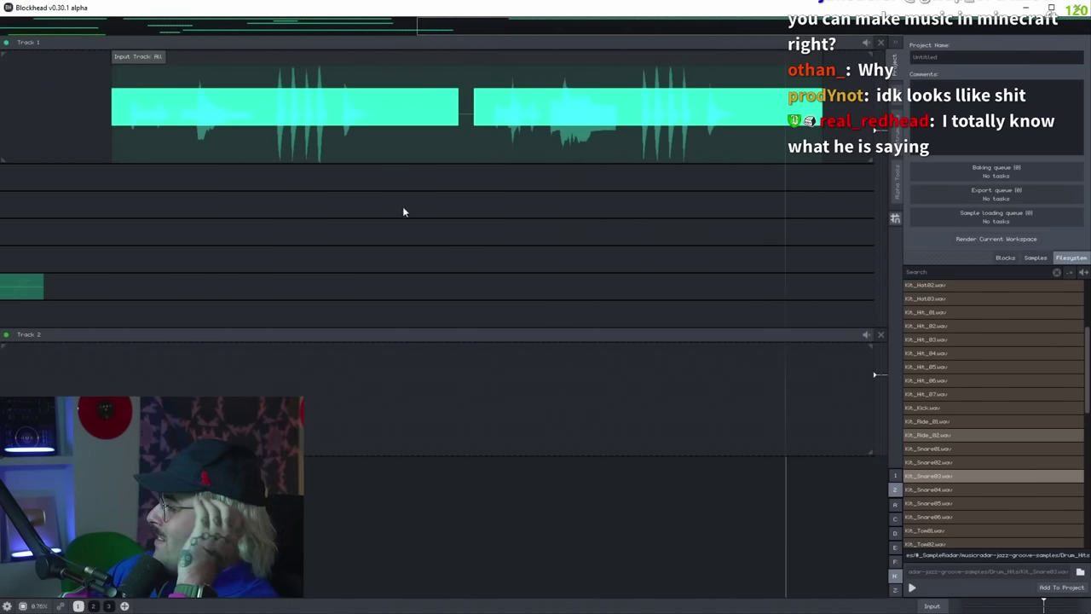
pyautogui.moveTo(378, 232); pyautogui.dragTo(388, 290)
pyautogui.scroll(-5, 389, 237)
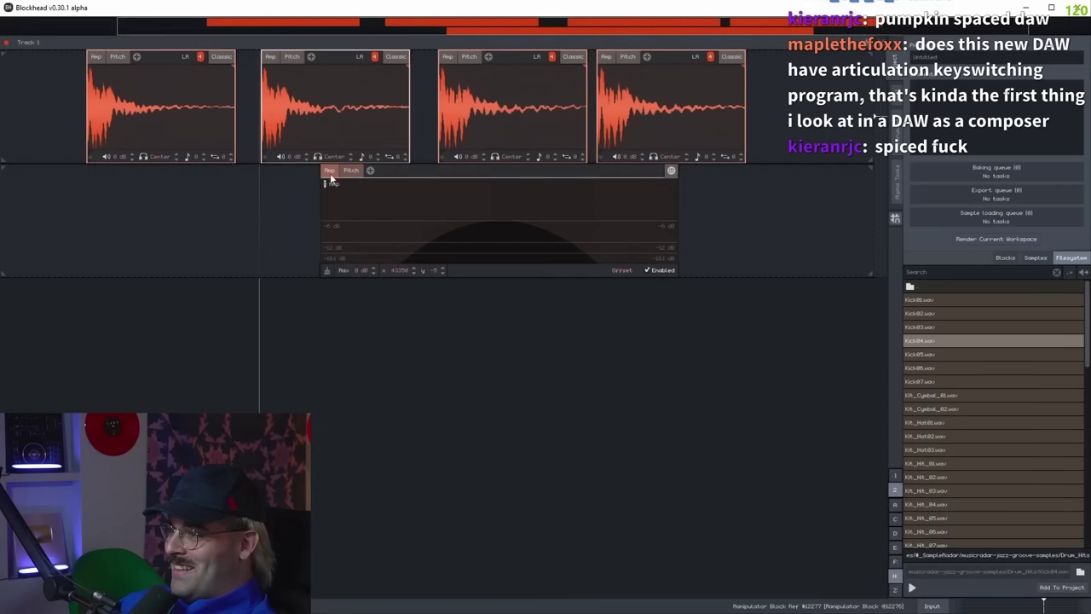
# Draw an Amp envelope with a deep dip on the manipulator block in the lane beneath the four drum blocks.
pyautogui.moveTo(420, 178); pyautogui.dragTo(487, 176)
pyautogui.click(459, 264)
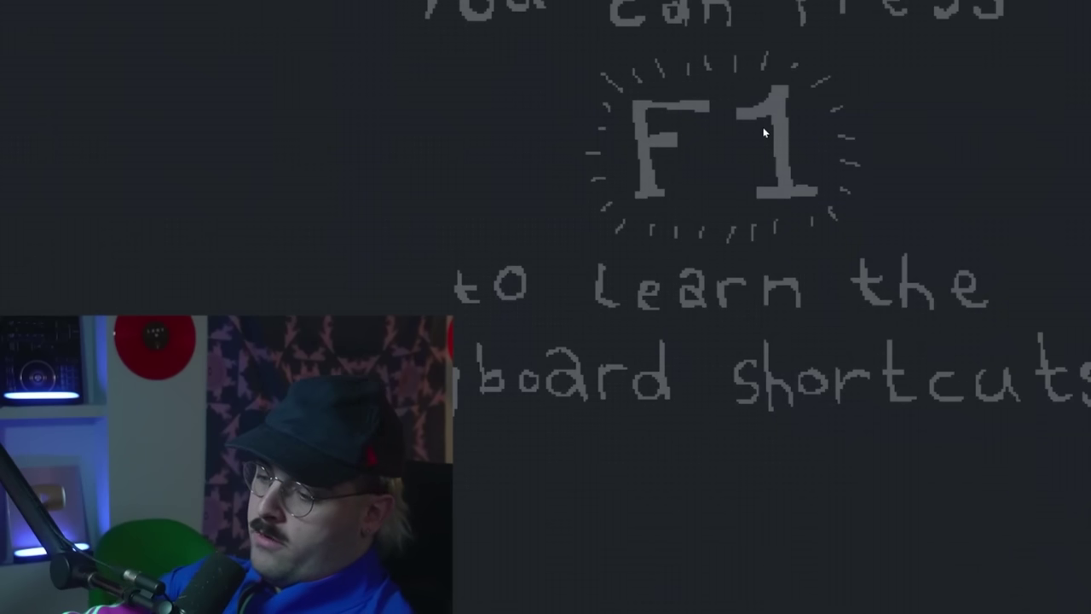
# Review the playback, block and view commands in the keyboard shortcuts reference, and hide it again.
pyautogui.press('F1')
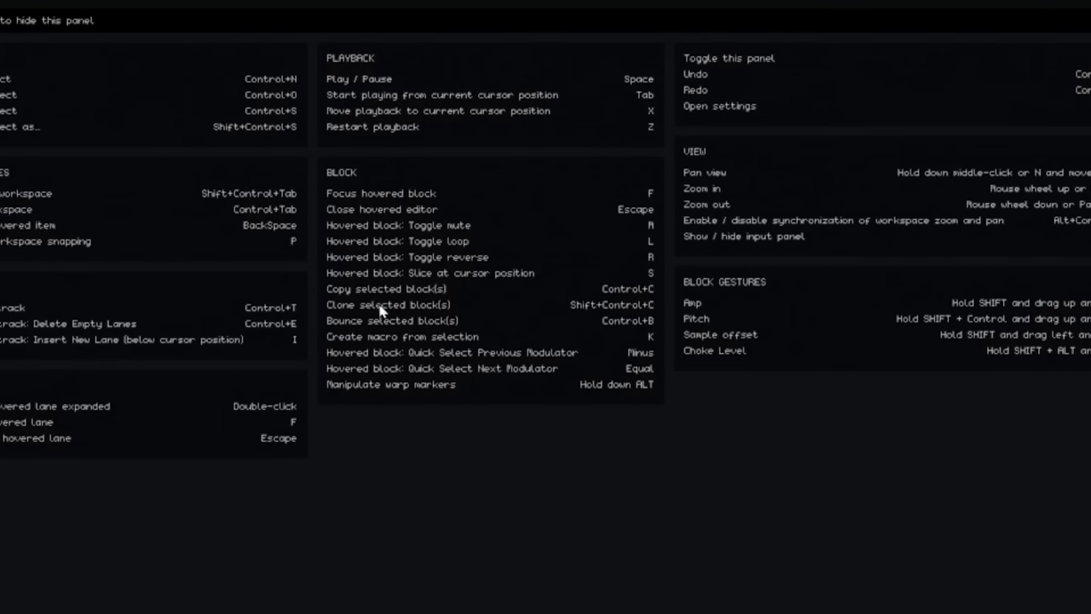
pyautogui.press('F1')
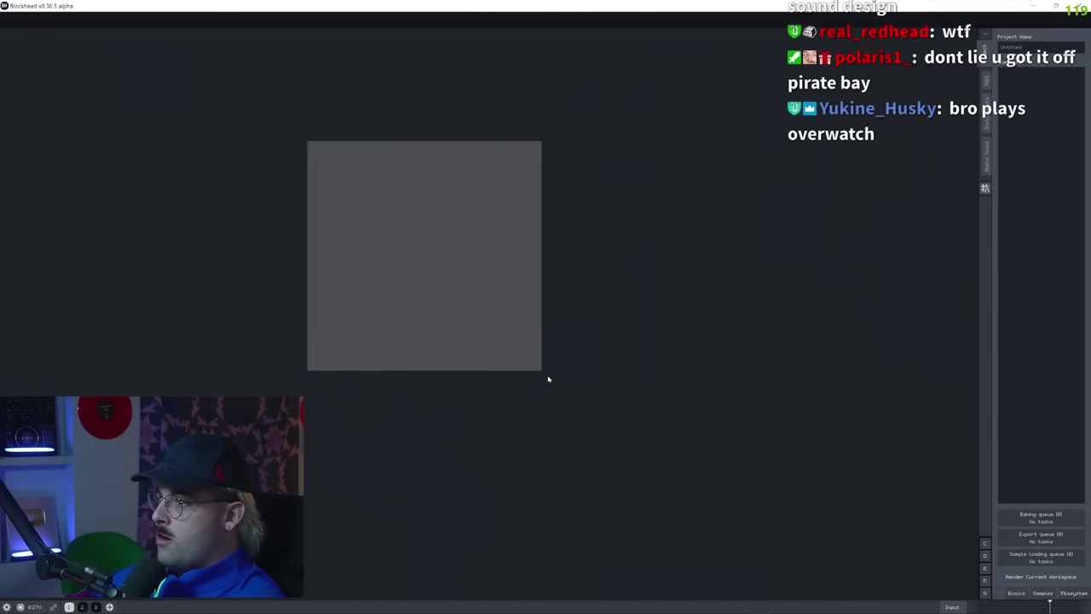
pyautogui.moveTo(558, 384); pyautogui.dragTo(722, 453)
pyautogui.moveTo(723, 452); pyautogui.dragTo(360, 195)
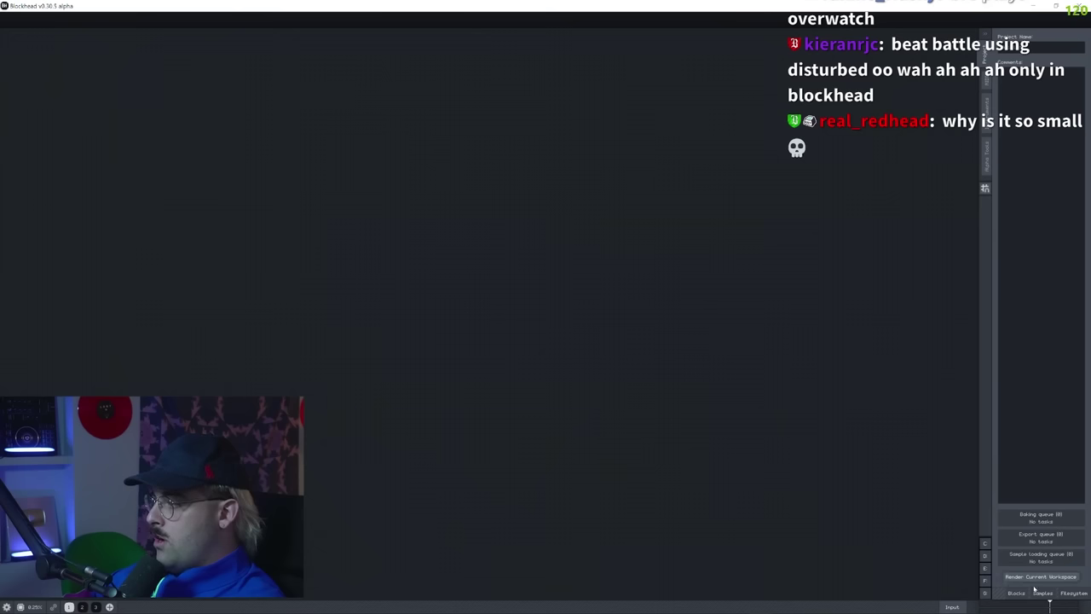
# Show the project's sample browser and place the vocal phrase sample from Splice at the start of Track 1.
pyautogui.click(1038, 591)
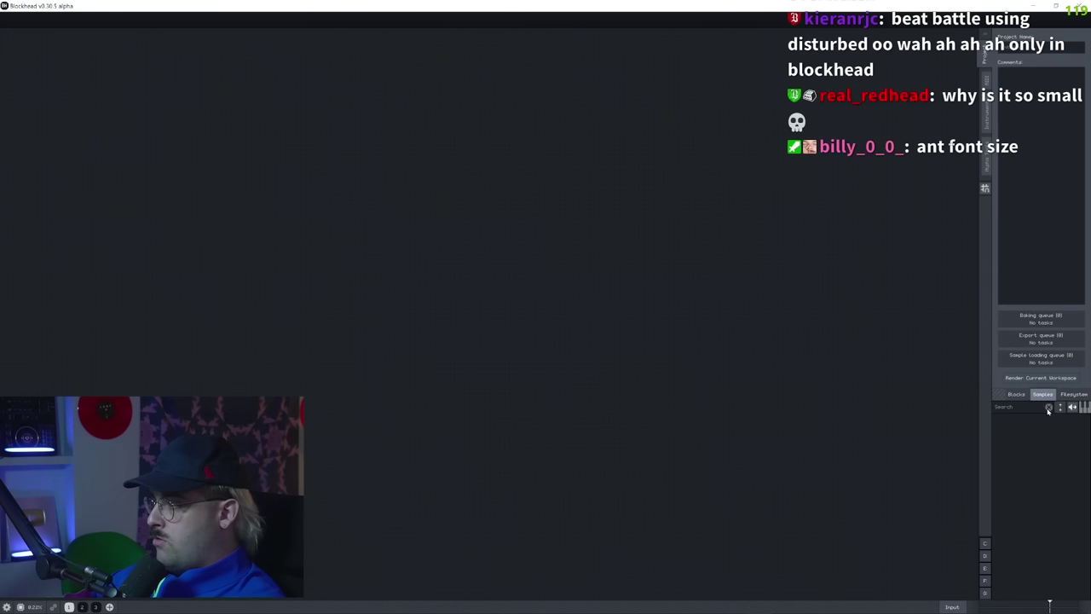
pyautogui.click(1014, 405)
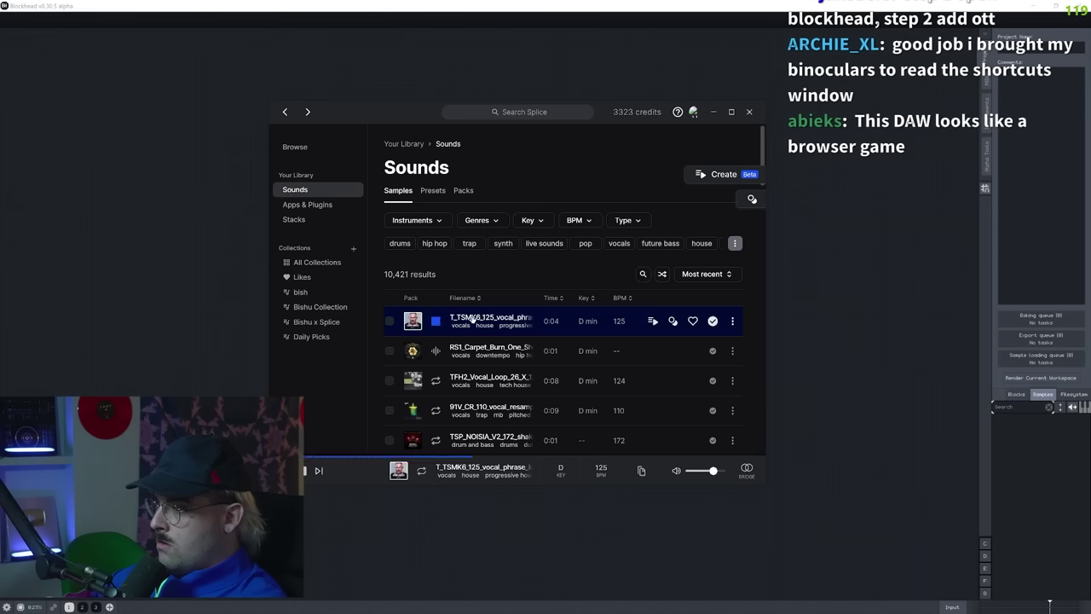
pyautogui.click(91, 89)
pyautogui.moveTo(85, 78); pyautogui.dragTo(312, 77)
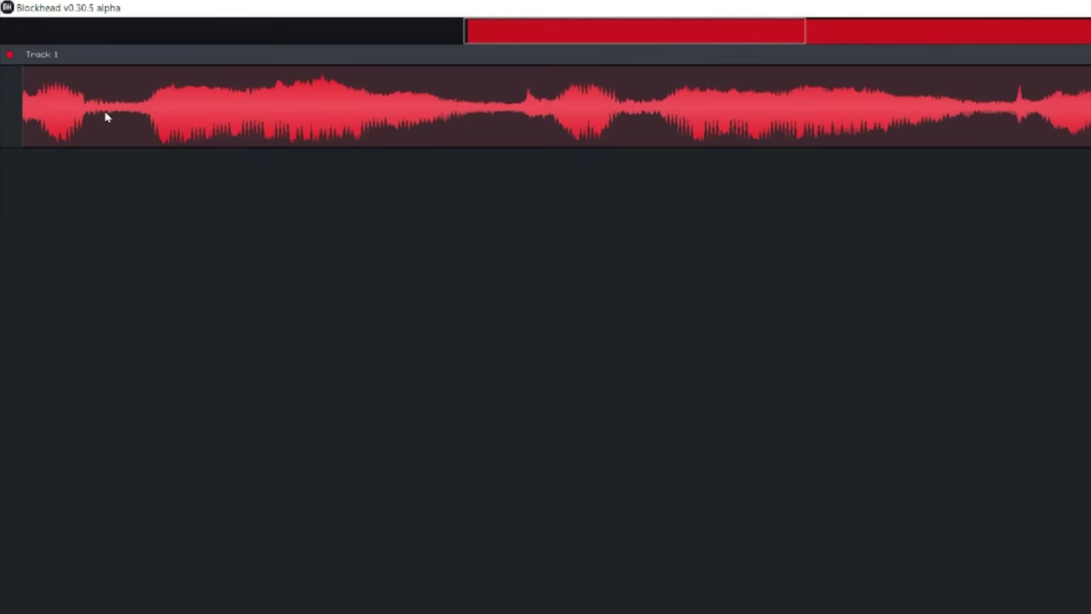
# Make Track 1's lane taller to enlarge the vocal sample's waveform.
pyautogui.moveTo(105, 115); pyautogui.dragTo(160, 276)
pyautogui.scroll(-5, 163, 267)
pyautogui.scroll(5, 165, 266)
pyautogui.scroll(-8, 168, 268)
pyautogui.scroll(-5, 162, 272)
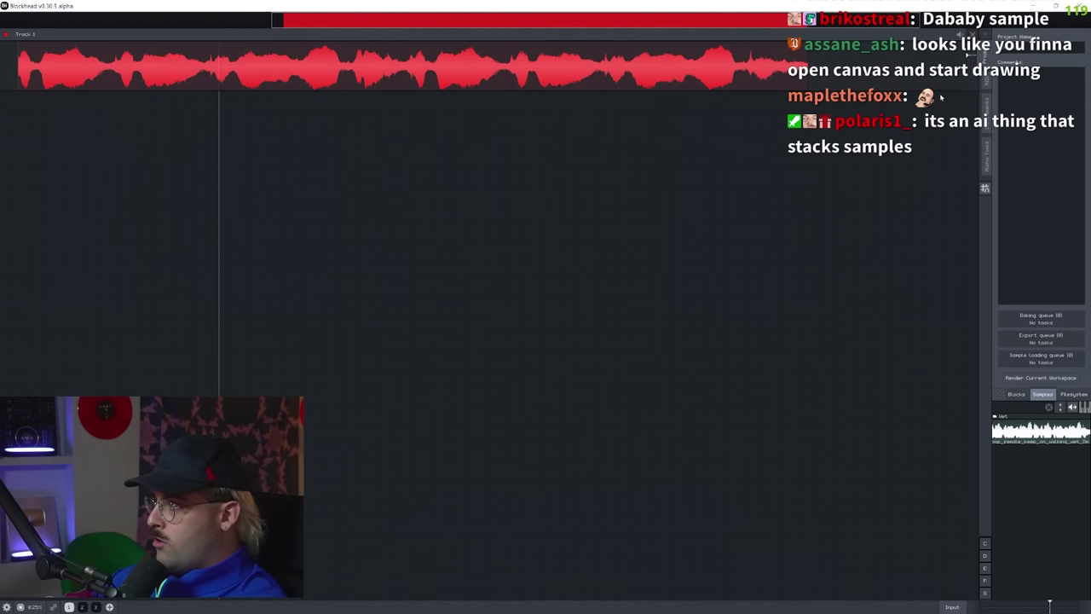
pyautogui.moveTo(940, 97); pyautogui.dragTo(925, 465)
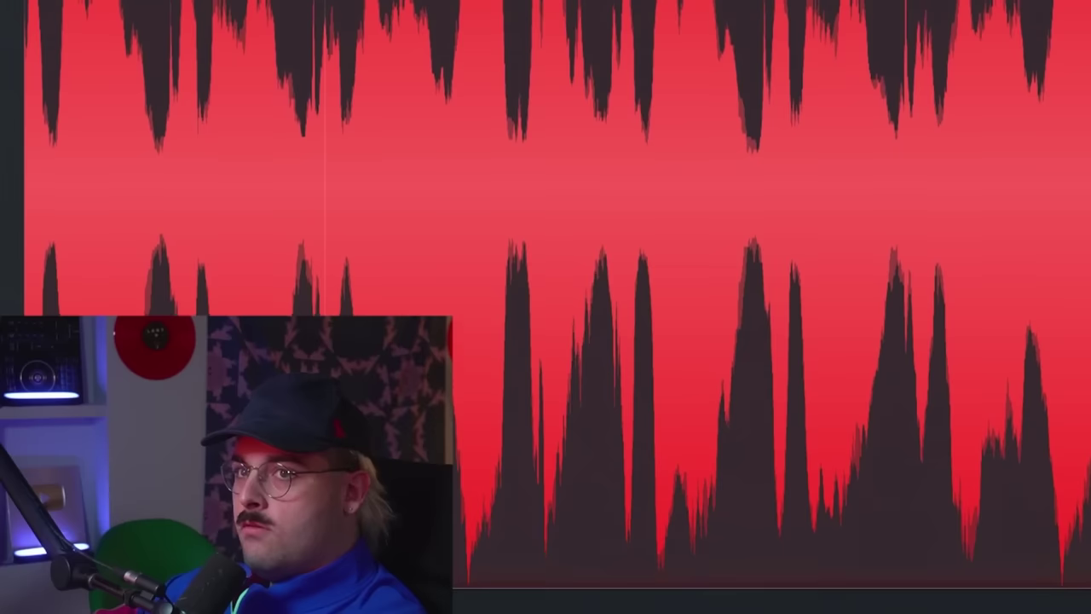
pyautogui.moveTo(1087, 603); pyautogui.dragTo(1086, 447)
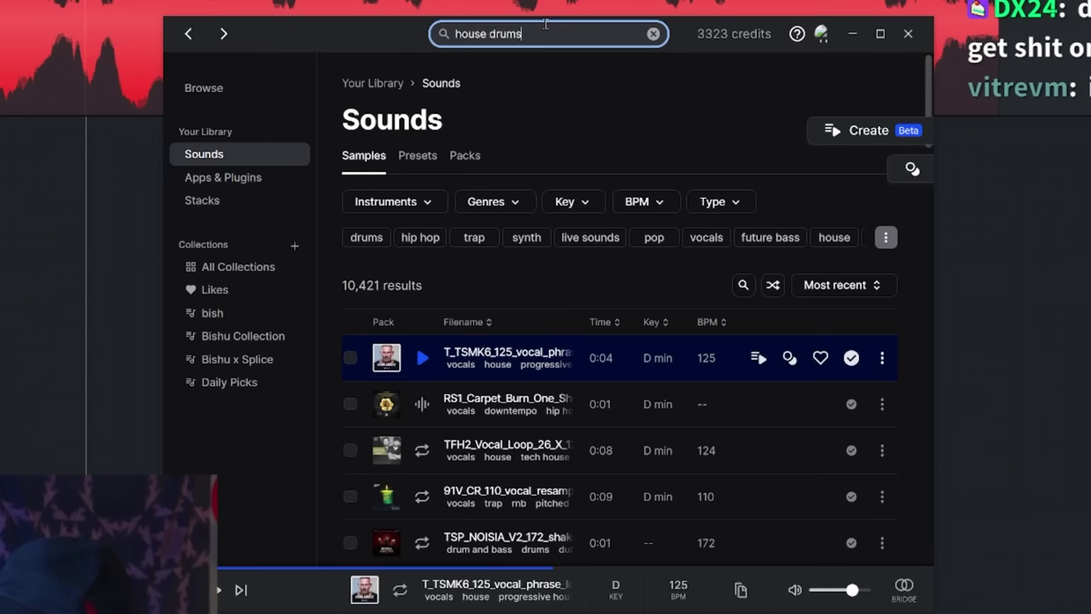
# Search Splice for "house drums" and place a full drum loop beneath the start of the vocal sample in Blockhead.
pyautogui.press('Return')
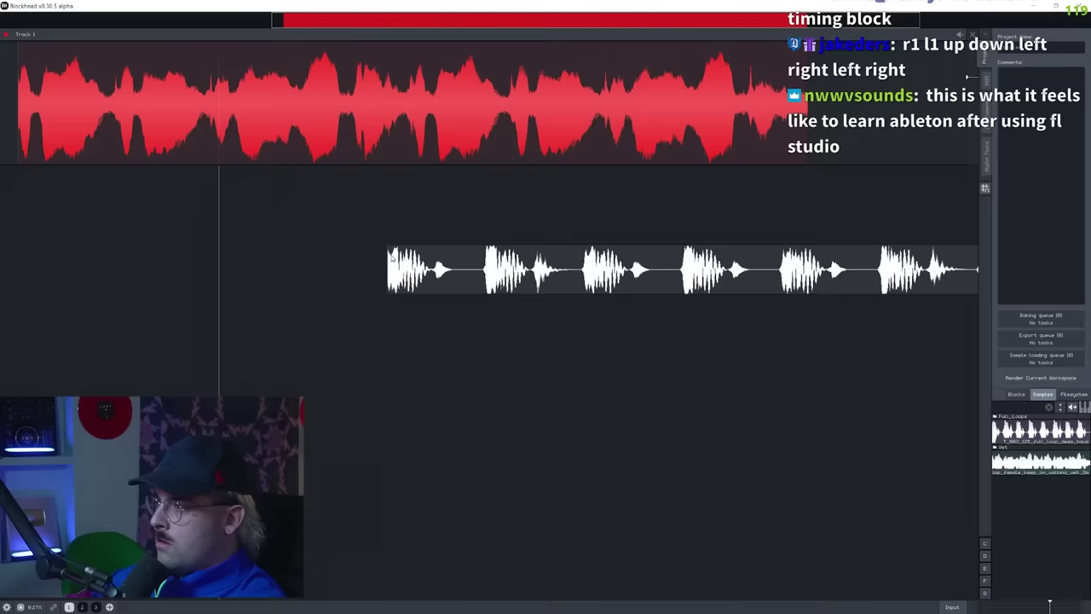
pyautogui.moveTo(438, 276); pyautogui.dragTo(53, 203)
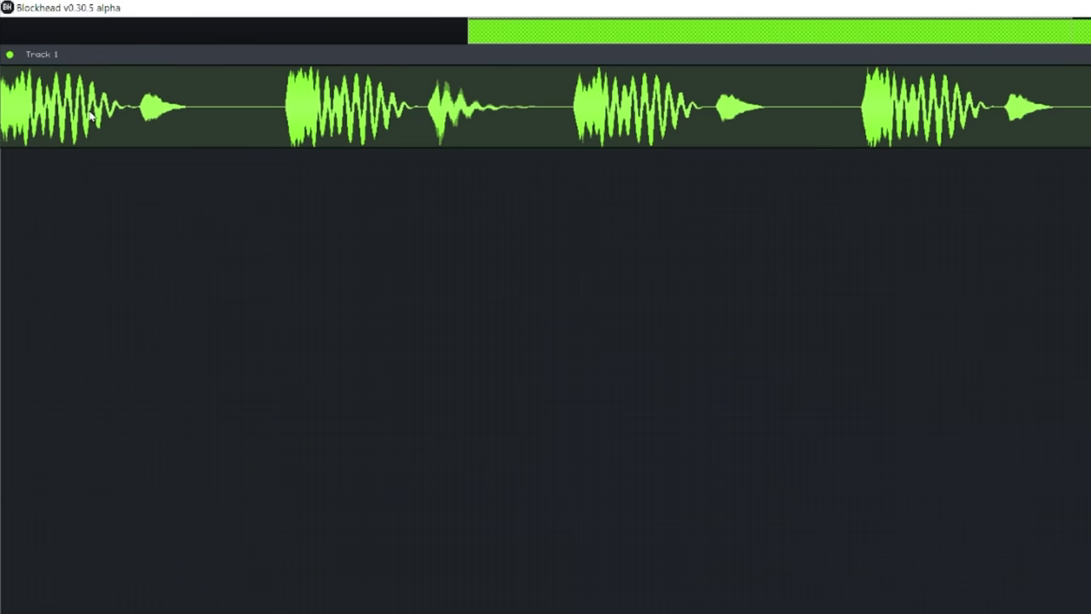
# Add a Berk synth block in Track 1 after the end of the drum loops.
pyautogui.moveTo(91, 117); pyautogui.dragTo(88, 247)
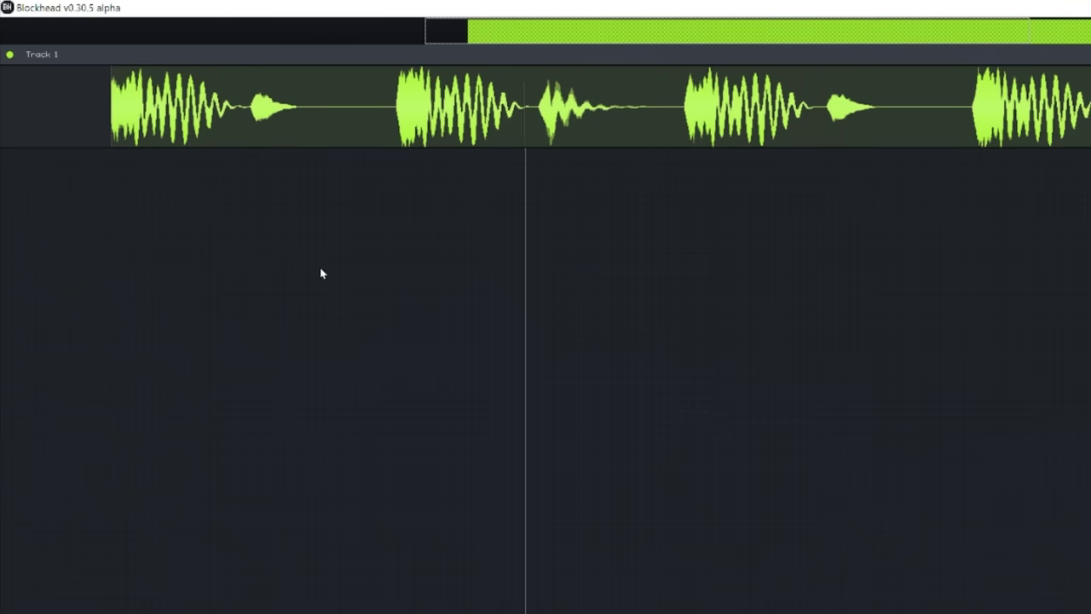
pyautogui.scroll(-5, 321, 272)
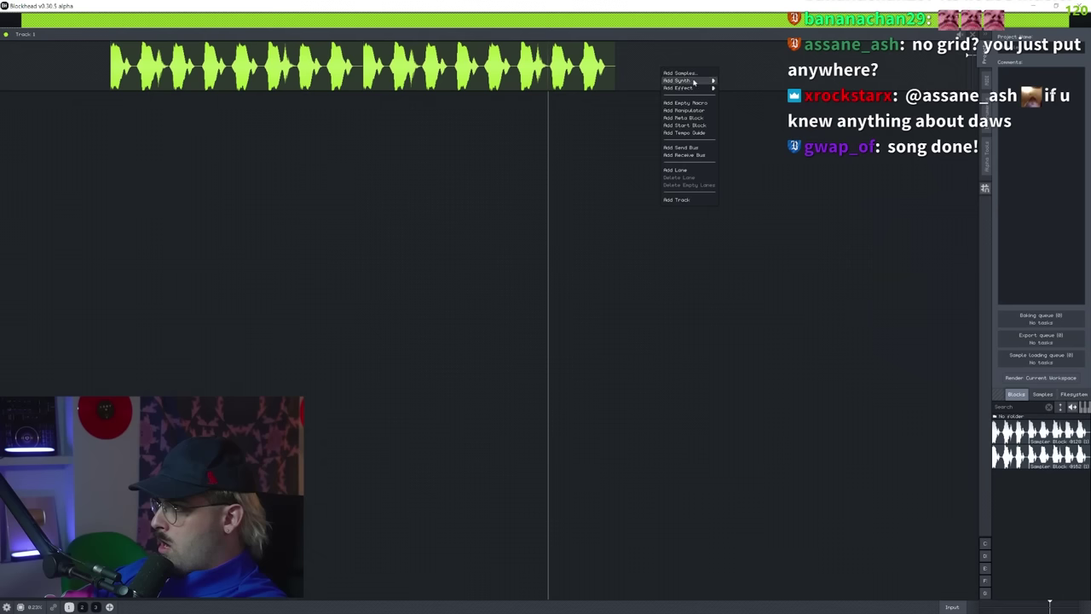
pyautogui.moveTo(695, 81)
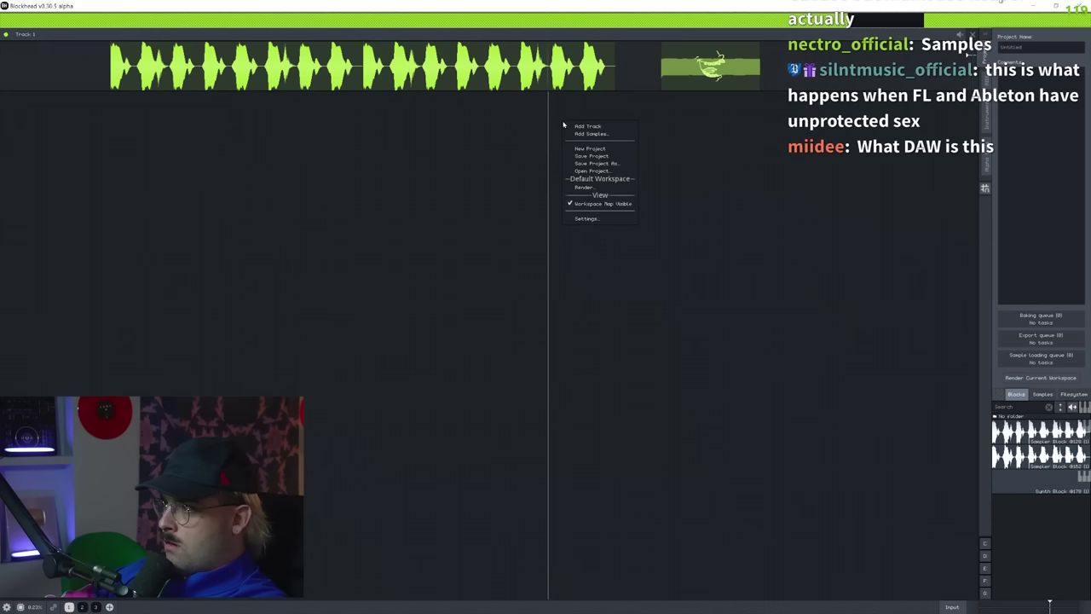
# Add a second track, move the synth block to it beneath the start of the drum loop, and play the project.
pyautogui.click(587, 126)
pyautogui.moveTo(692, 65); pyautogui.dragTo(141, 126)
pyautogui.press('space')
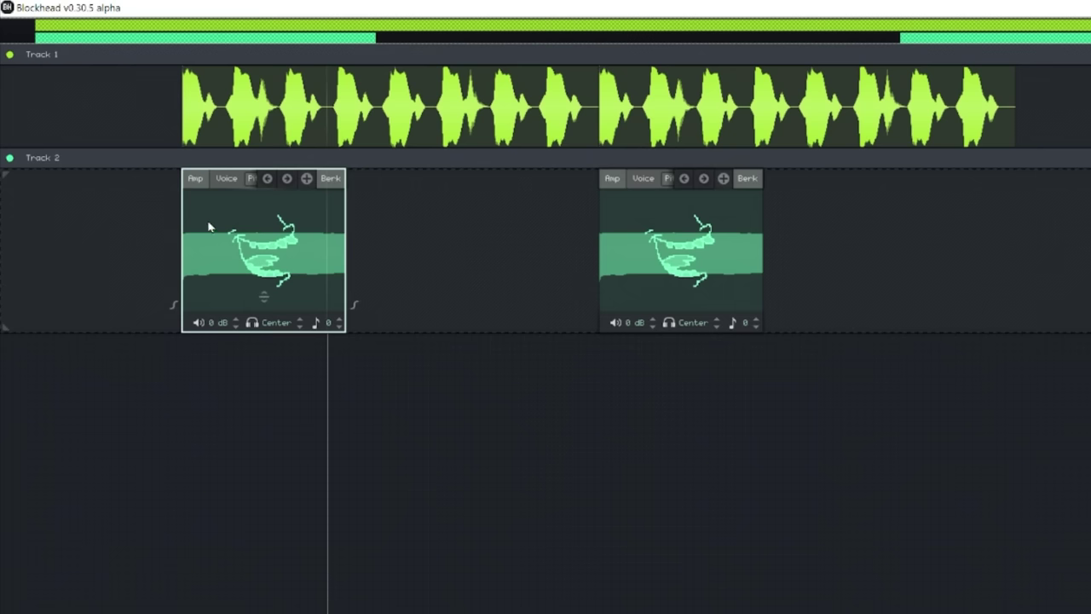
# Shape the Berk synth's Buzz curve to drop early, stay low and rise to about 46% at its end, and play it.
pyautogui.scroll(5, 209, 226)
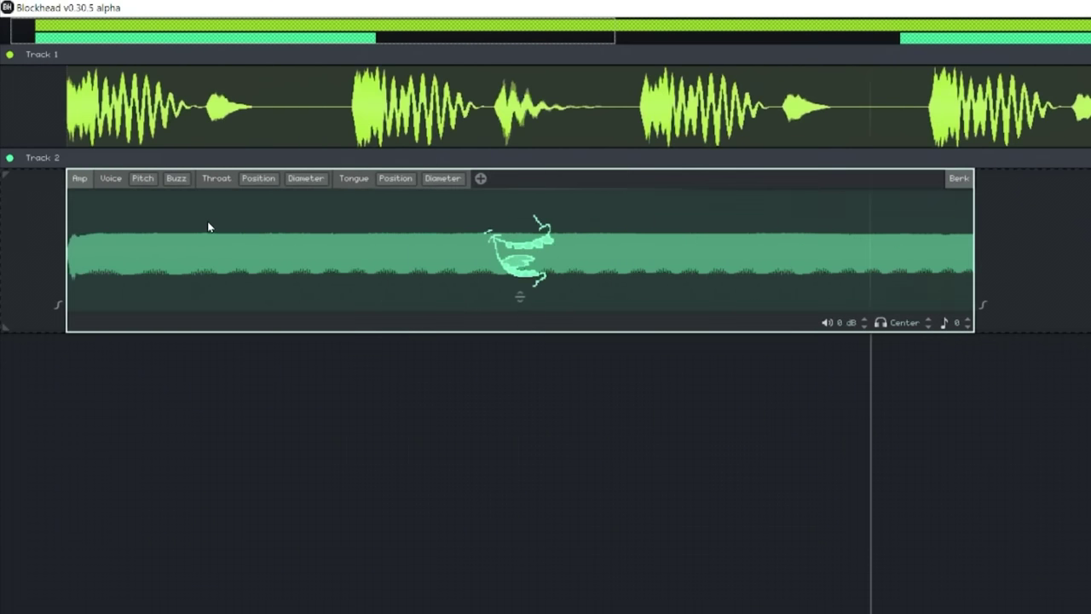
pyautogui.click(182, 182)
pyautogui.click(178, 180)
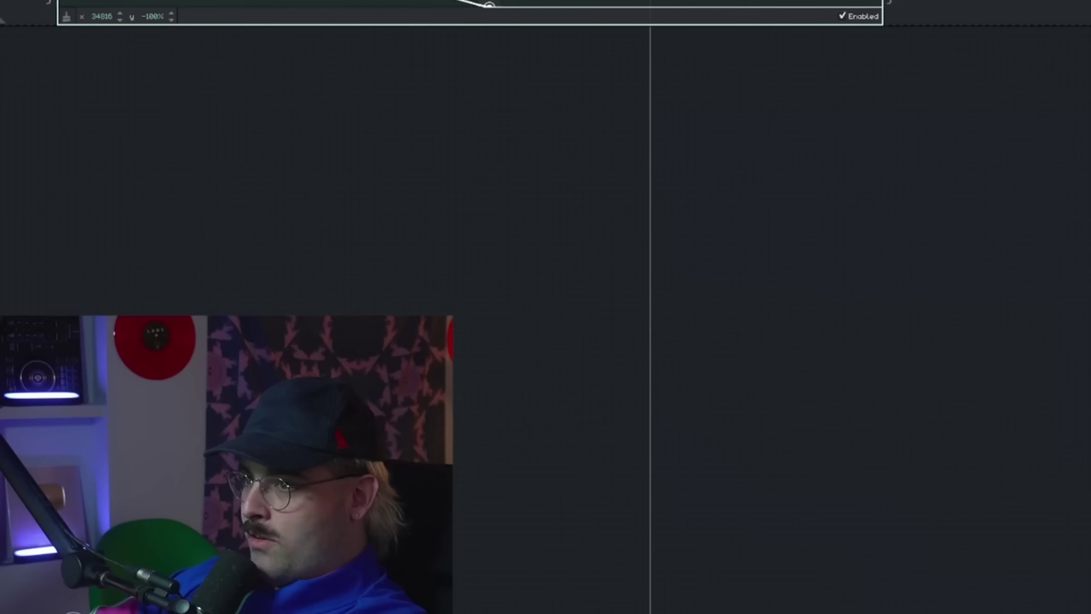
pyautogui.moveTo(113, 131); pyautogui.dragTo(91, 178)
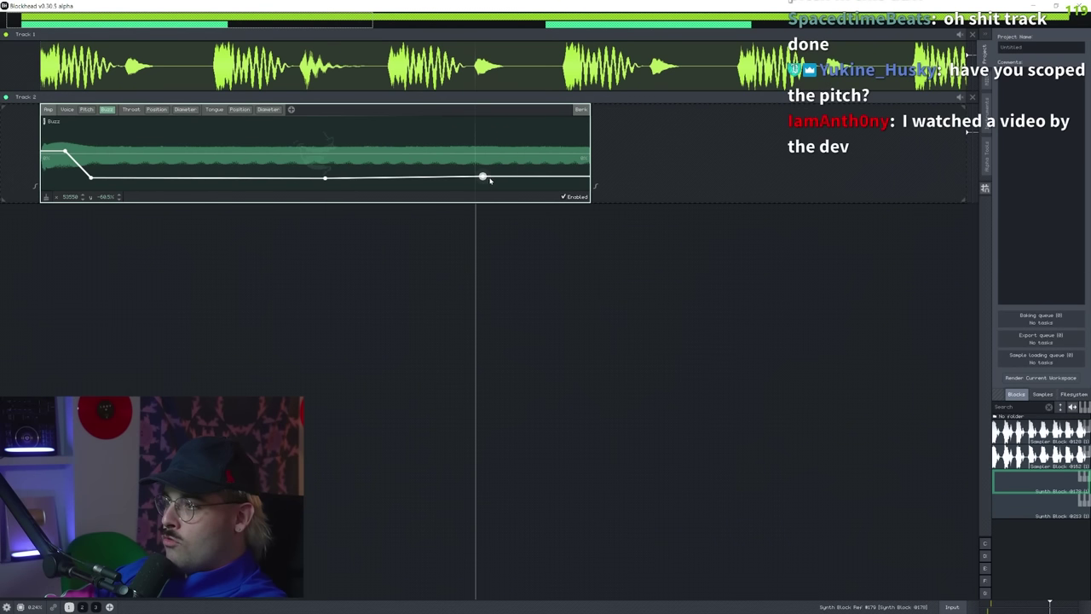
pyautogui.click(511, 170)
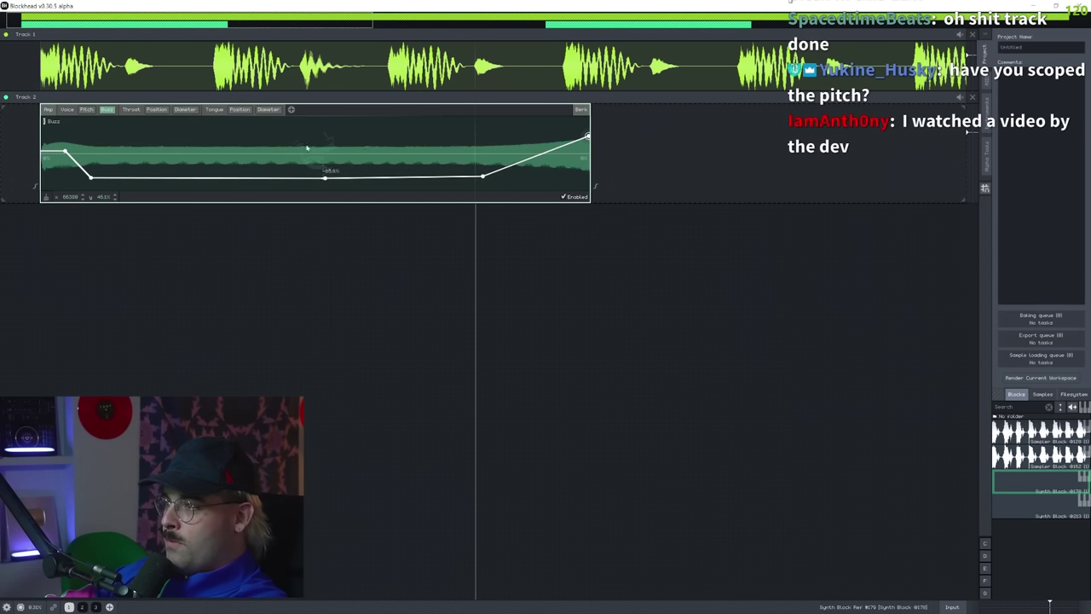
pyautogui.press('space')
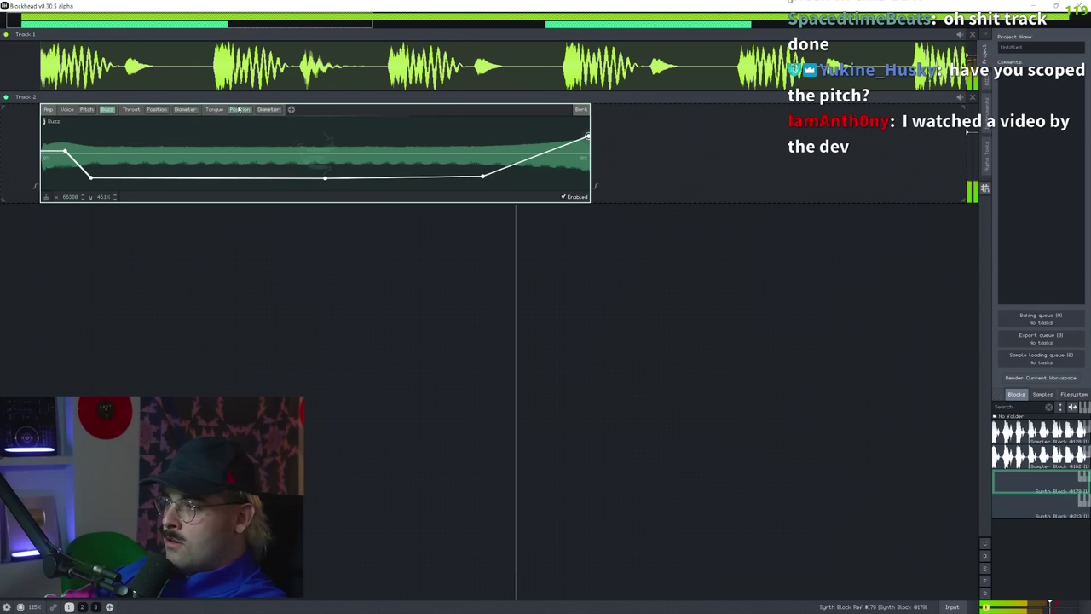
# Draw a zigzag Throat Diameter curve for the synth and a Pitch curve rising from -18 at its start to -12 midway.
pyautogui.click(307, 179)
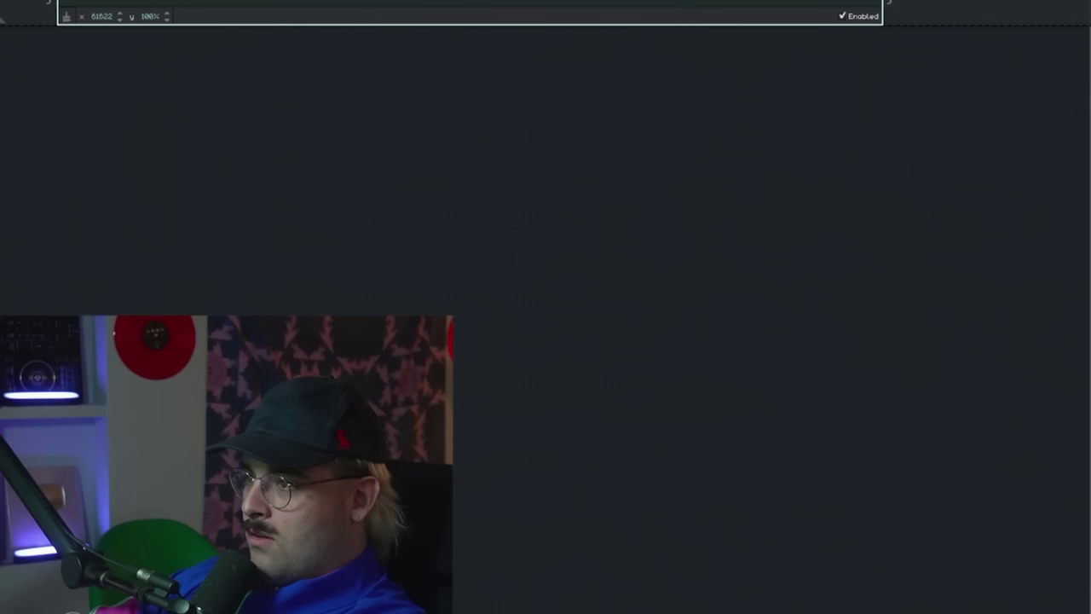
pyautogui.moveTo(383, 148); pyautogui.dragTo(167, 162)
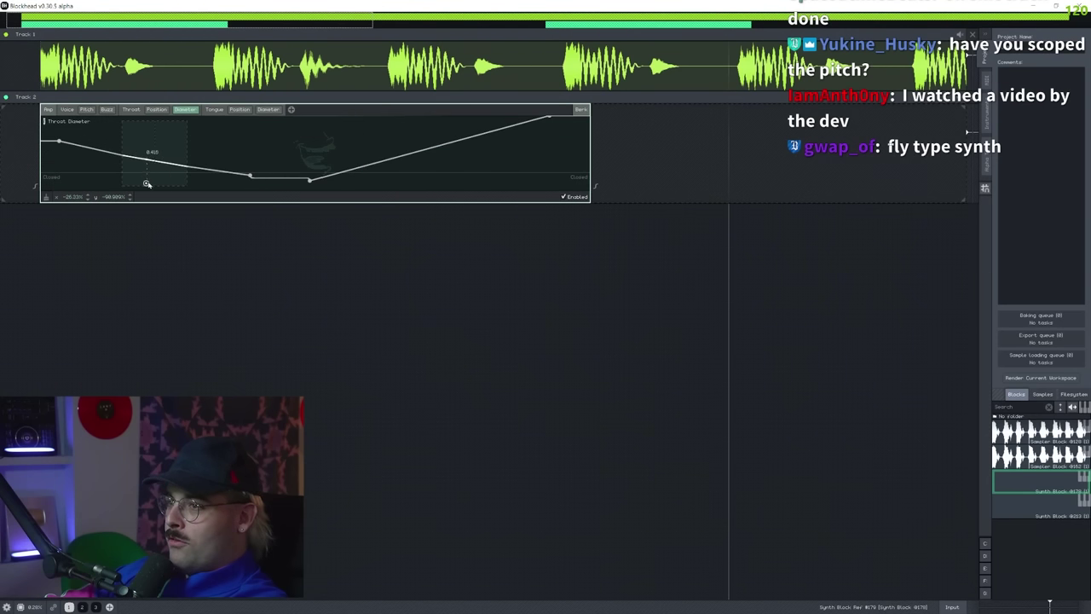
pyautogui.moveTo(249, 175); pyautogui.dragTo(251, 142)
pyautogui.moveTo(309, 180); pyautogui.dragTo(300, 190)
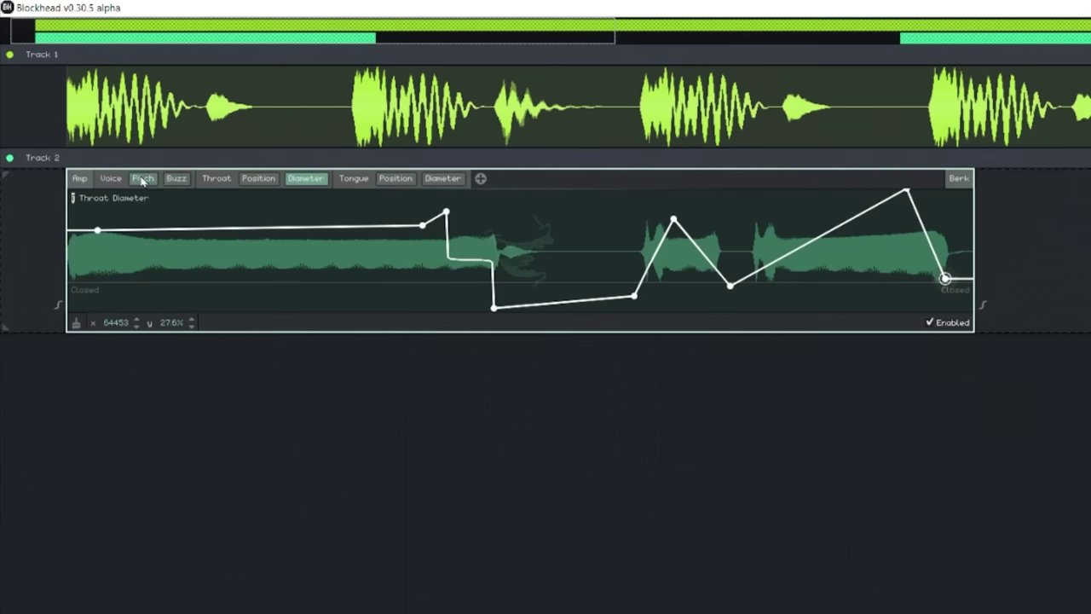
pyautogui.click(143, 178)
pyautogui.moveTo(78, 259); pyautogui.dragTo(72, 288)
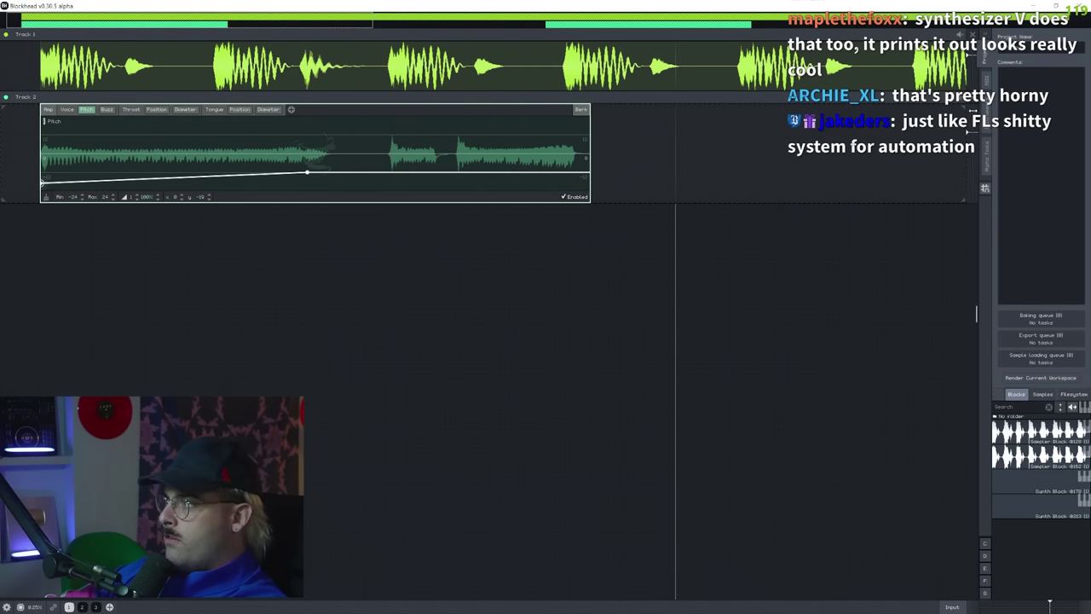
# Add a Lofi effect beside the synth in Track 2, set Bit Reduction to about 23%, and try moving it to Track 3.
pyautogui.rightClick(616, 153)
pyautogui.moveTo(633, 169)
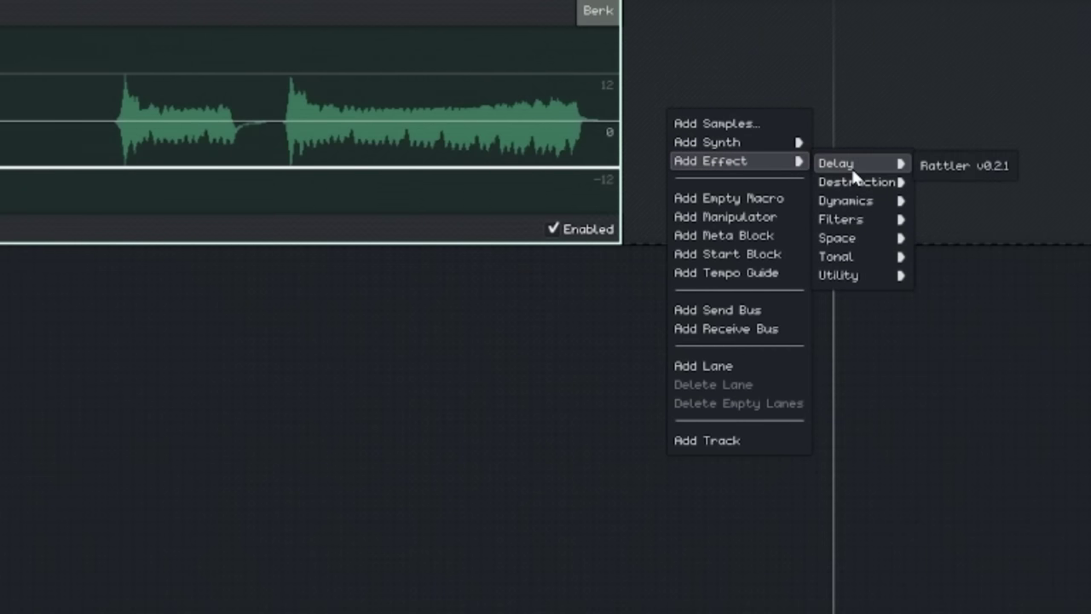
pyautogui.moveTo(859, 179)
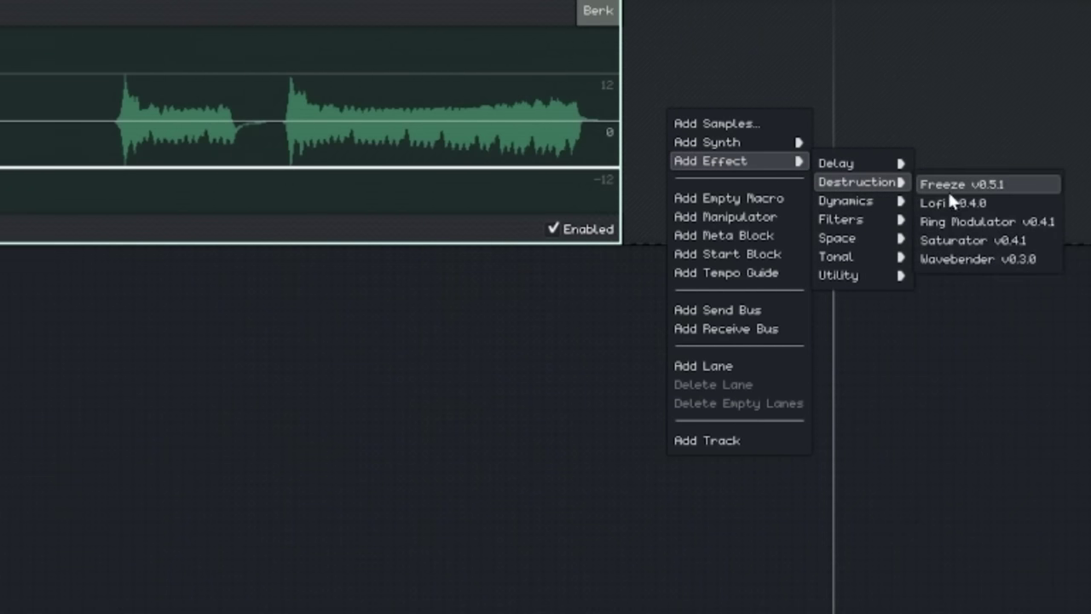
pyautogui.click(1004, 205)
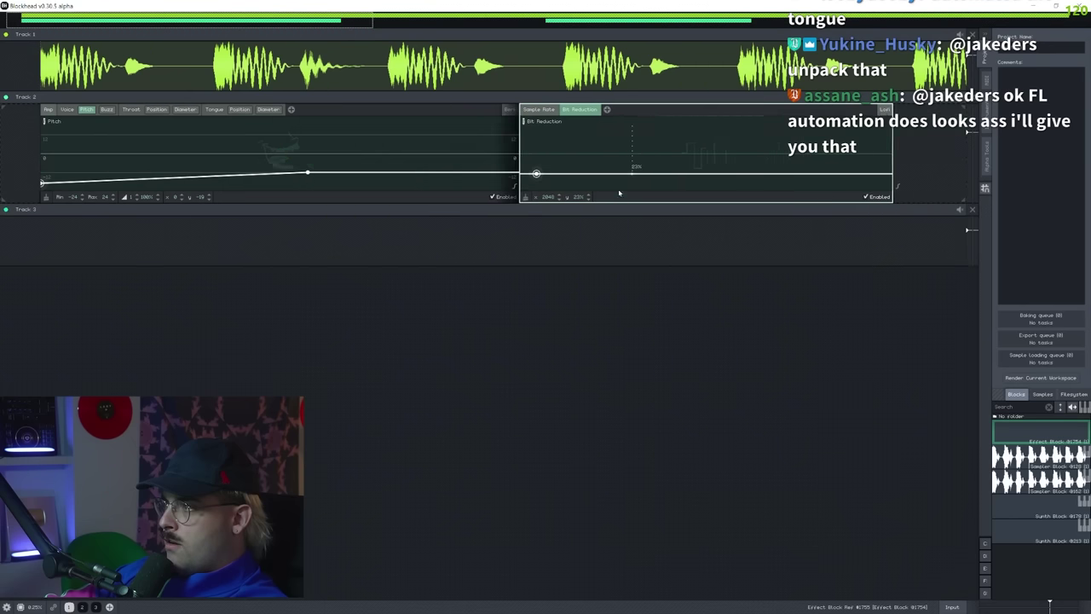
pyautogui.moveTo(608, 199); pyautogui.dragTo(155, 247)
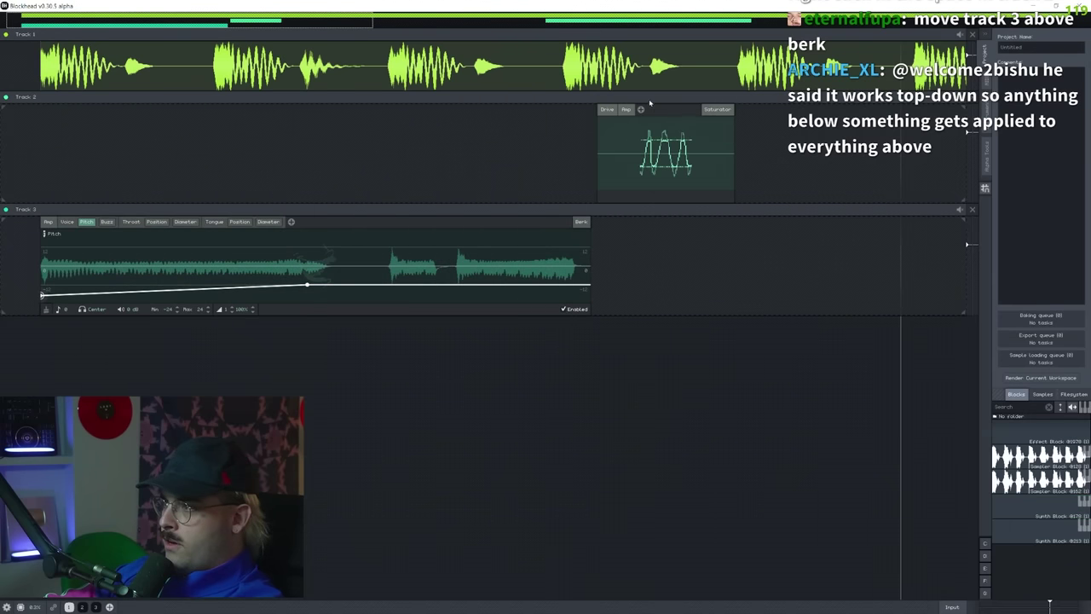
# Move the Saturator block in Track 2 to the synth's start and extend it to the synth's full length.
pyautogui.moveTo(650, 103); pyautogui.dragTo(98, 124)
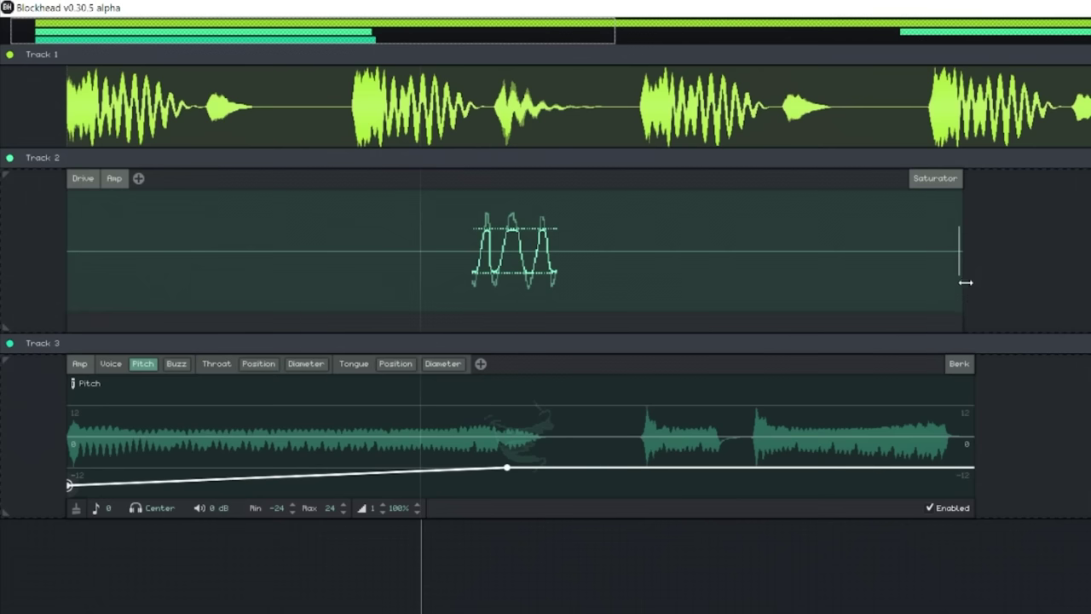
pyautogui.moveTo(585, 171); pyautogui.dragTo(591, 172)
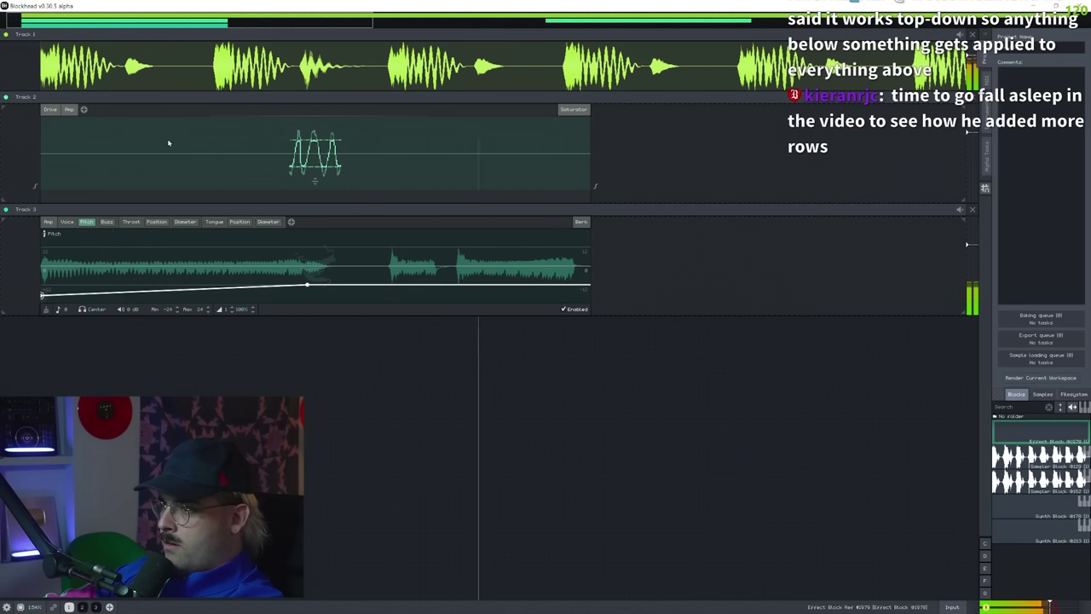
# Set the Saturator's Drive to about 62.5%, adjust its Amp curve, and play the section.
pyautogui.click(51, 109)
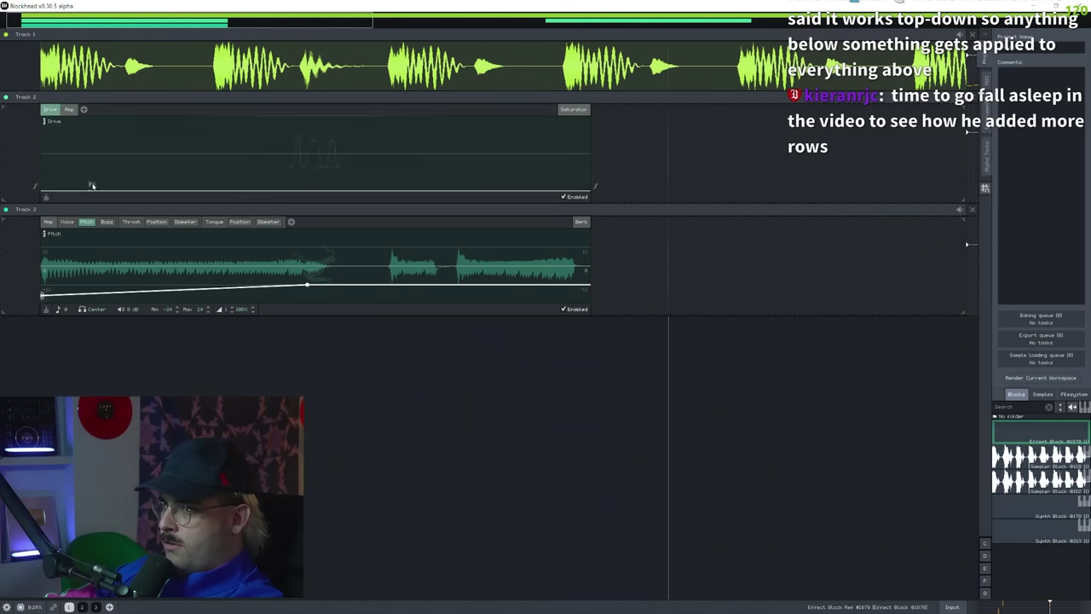
pyautogui.moveTo(78, 189); pyautogui.dragTo(74, 144)
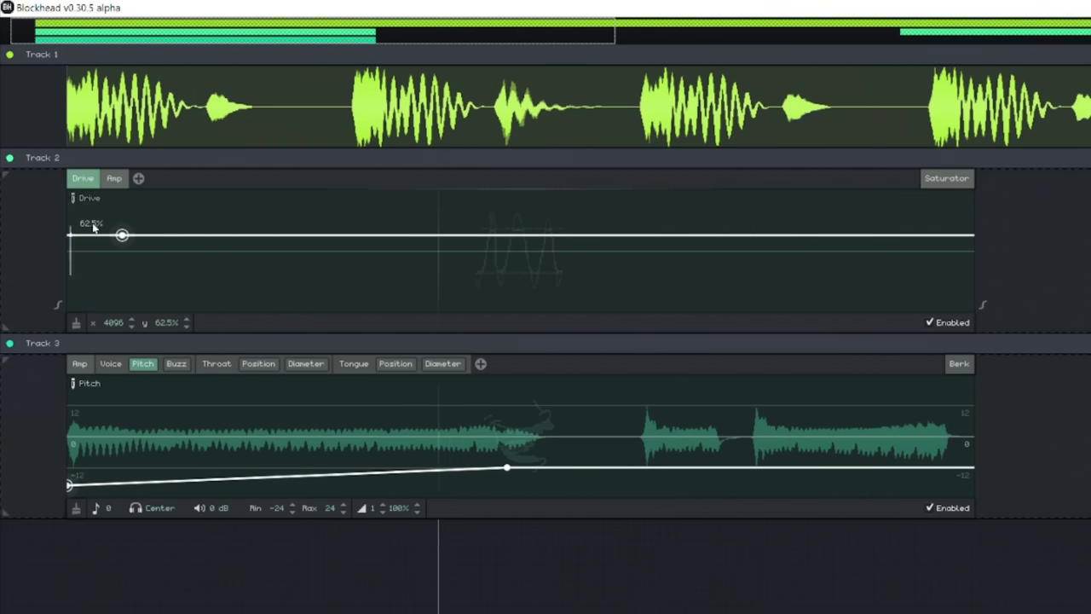
pyautogui.click(113, 178)
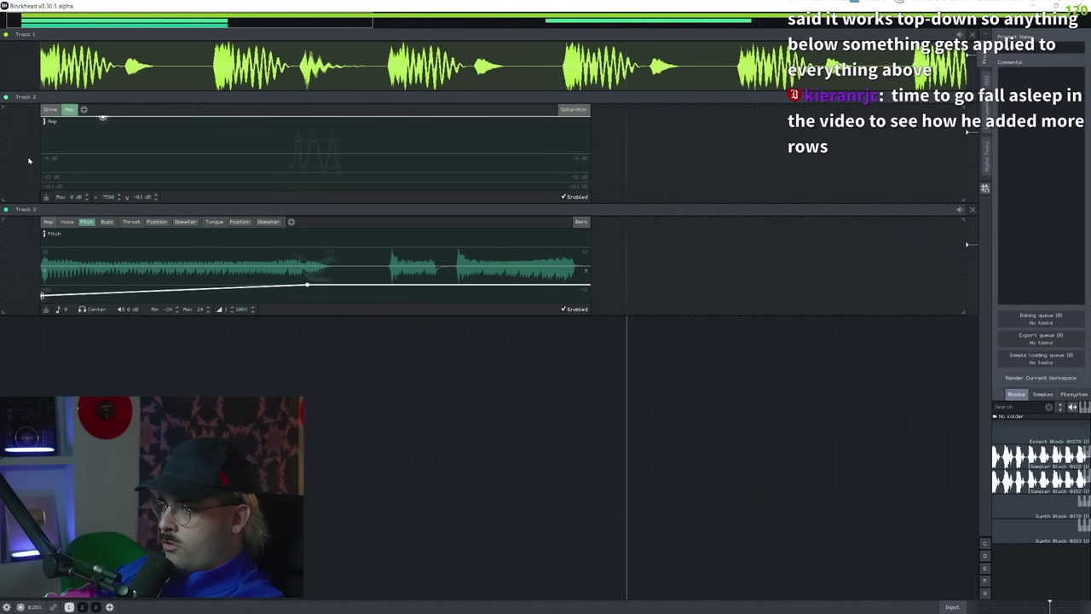
pyautogui.press('space')
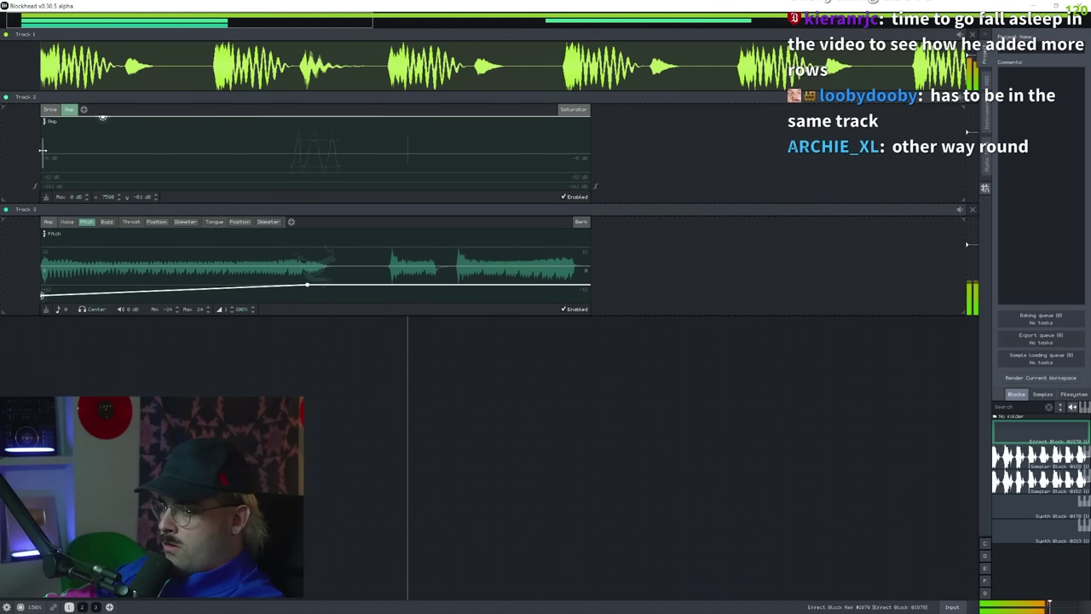
pyautogui.press('space')
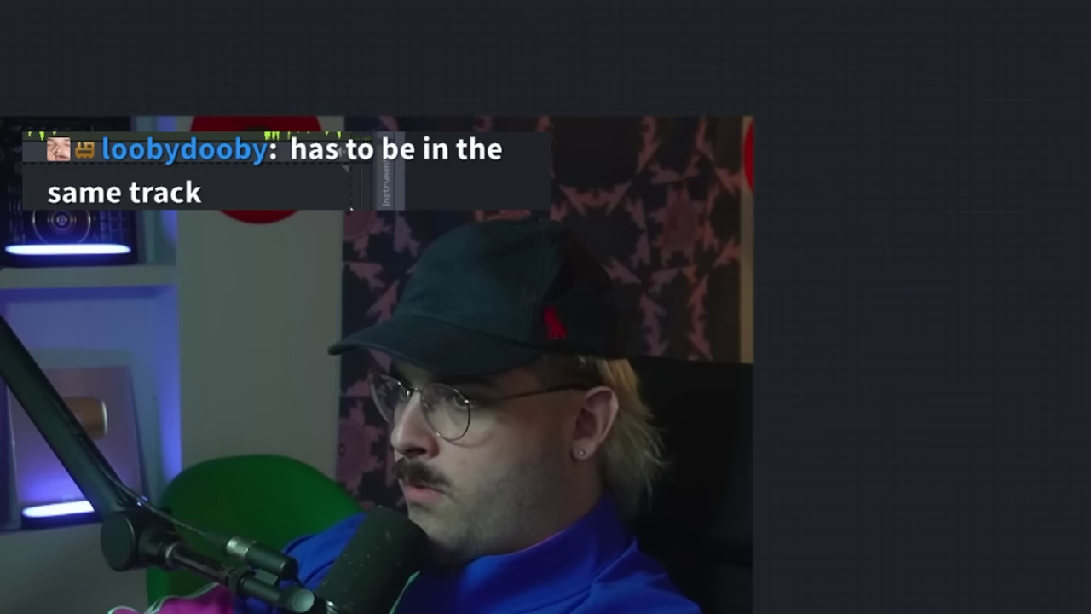
# Move the synth block from Track 3 into Track 2 with the Saturator, and reshape its Pitch curve with alternating rises and falls.
pyautogui.moveTo(157, 250); pyautogui.dragTo(68, 149)
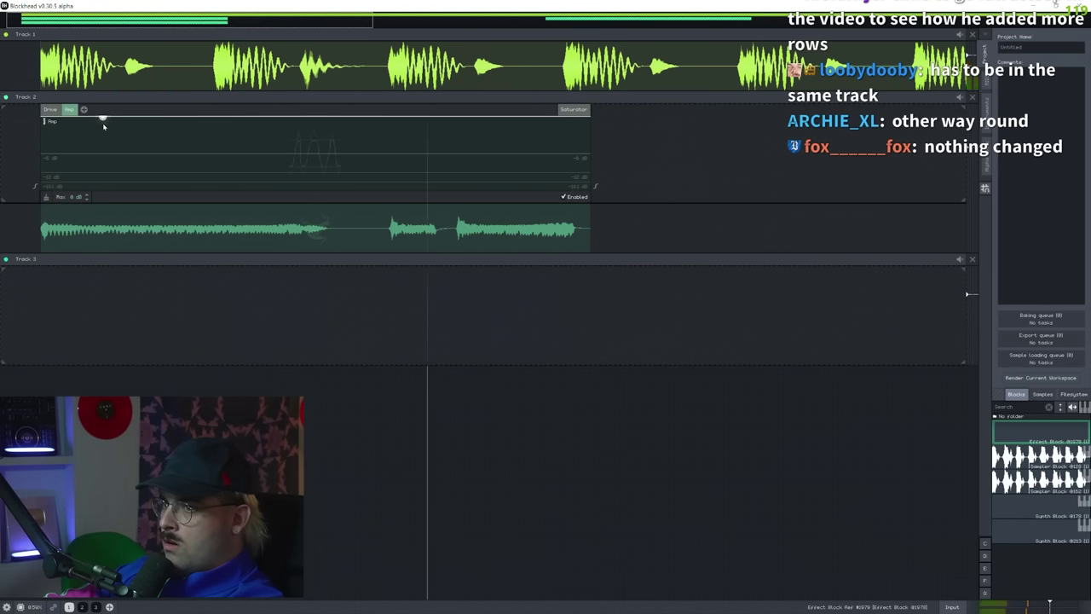
pyautogui.click(51, 109)
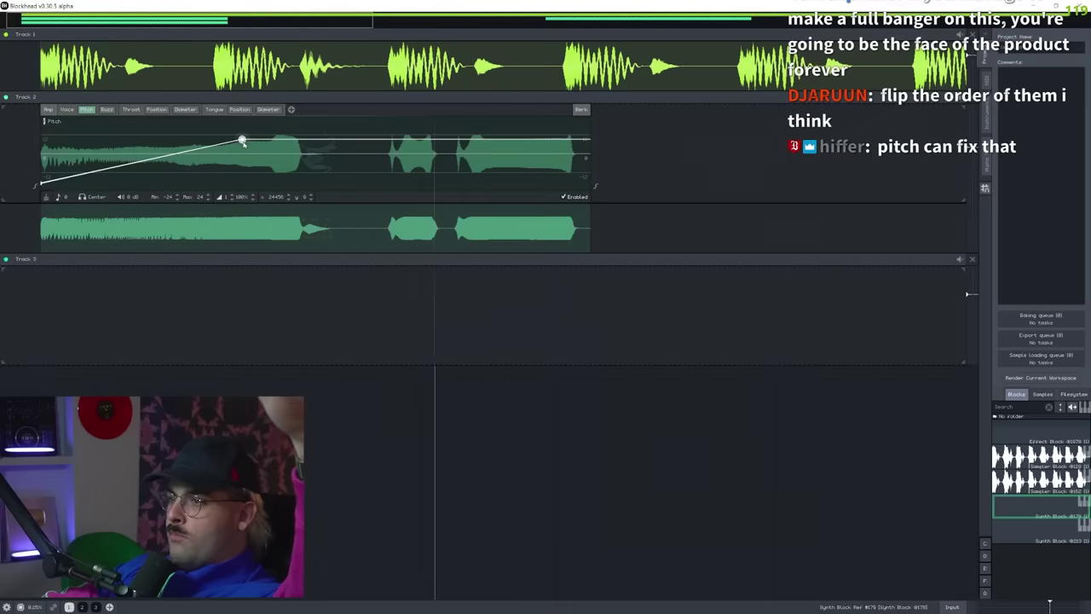
pyautogui.moveTo(243, 141); pyautogui.dragTo(346, 175)
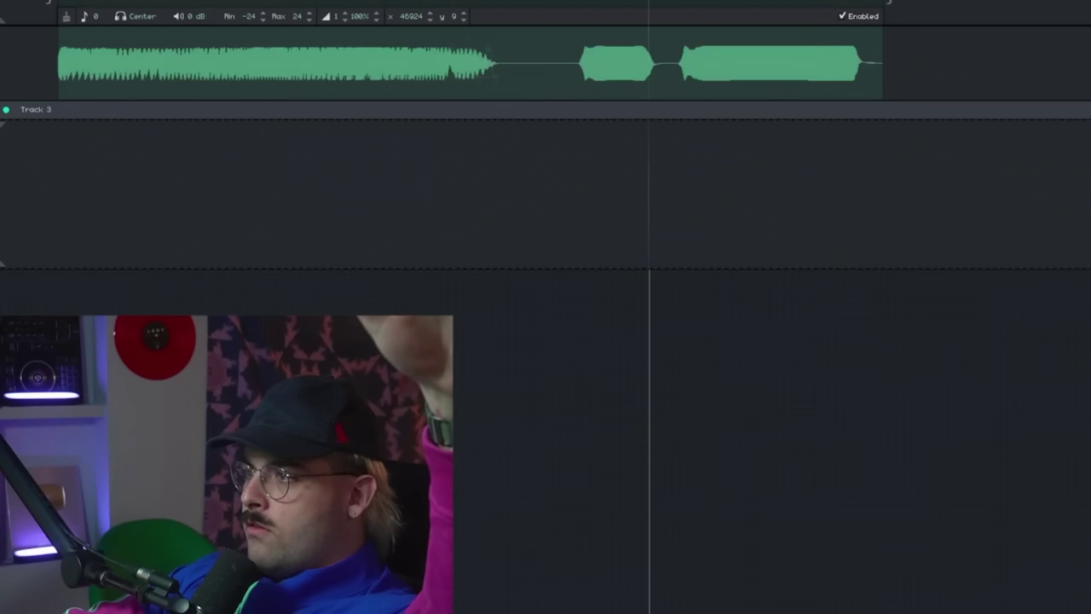
# Add a Spring Reverb effect to Track 2 beneath the synth and delete the Saturator block.
pyautogui.rightClick(635, 167)
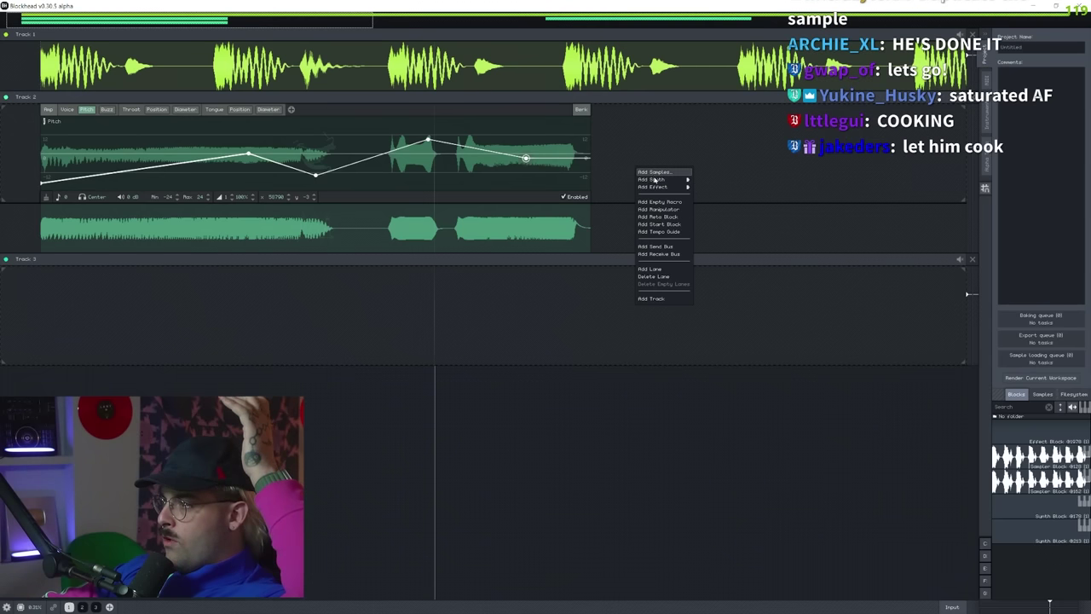
pyautogui.moveTo(670, 189)
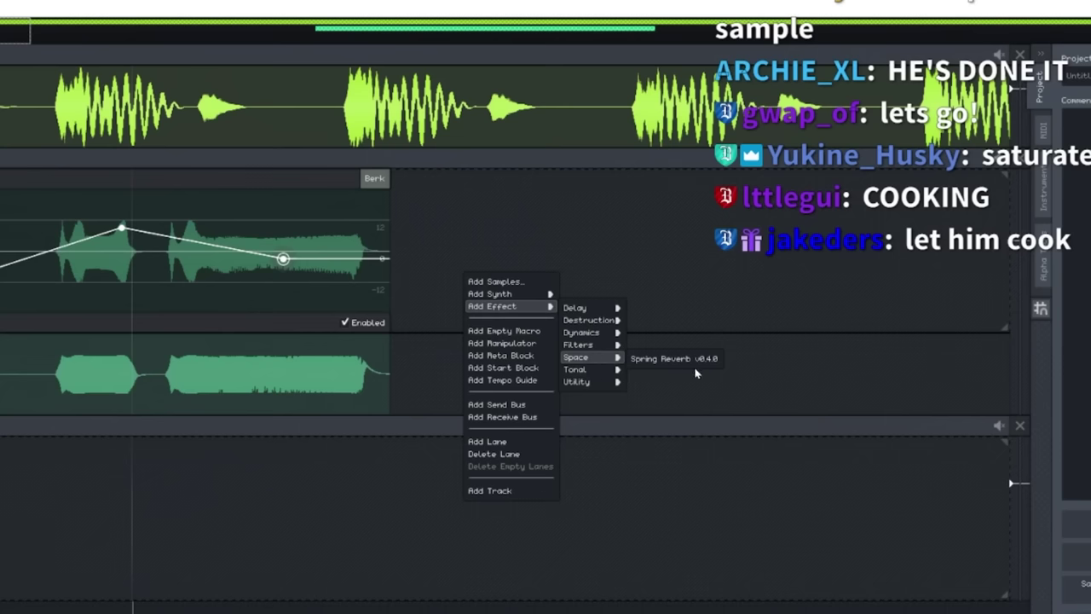
pyautogui.click(750, 217)
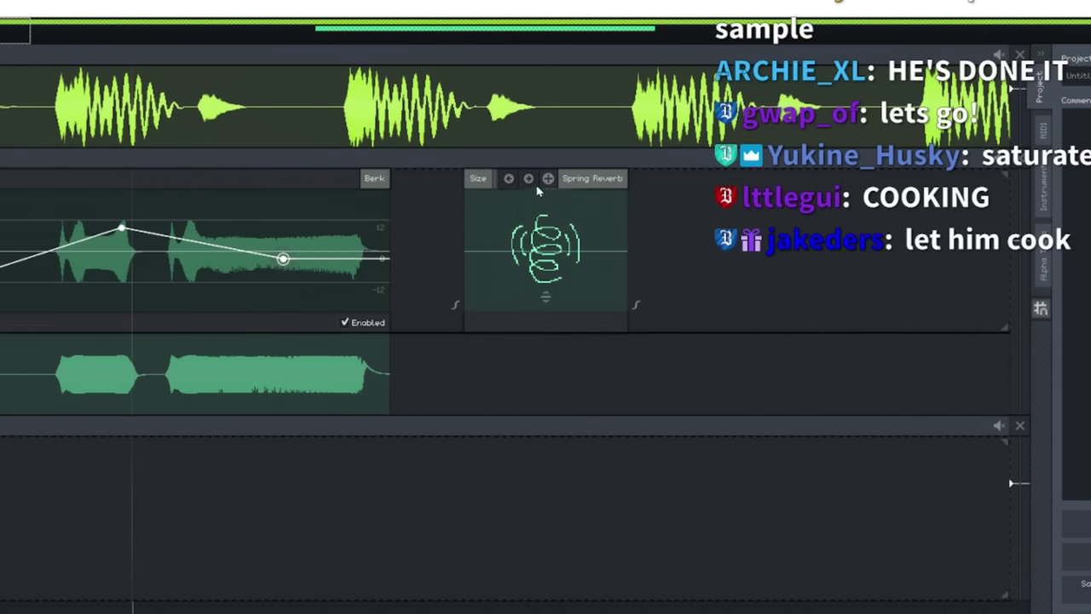
pyautogui.click(201, 179)
pyautogui.press('Delete')
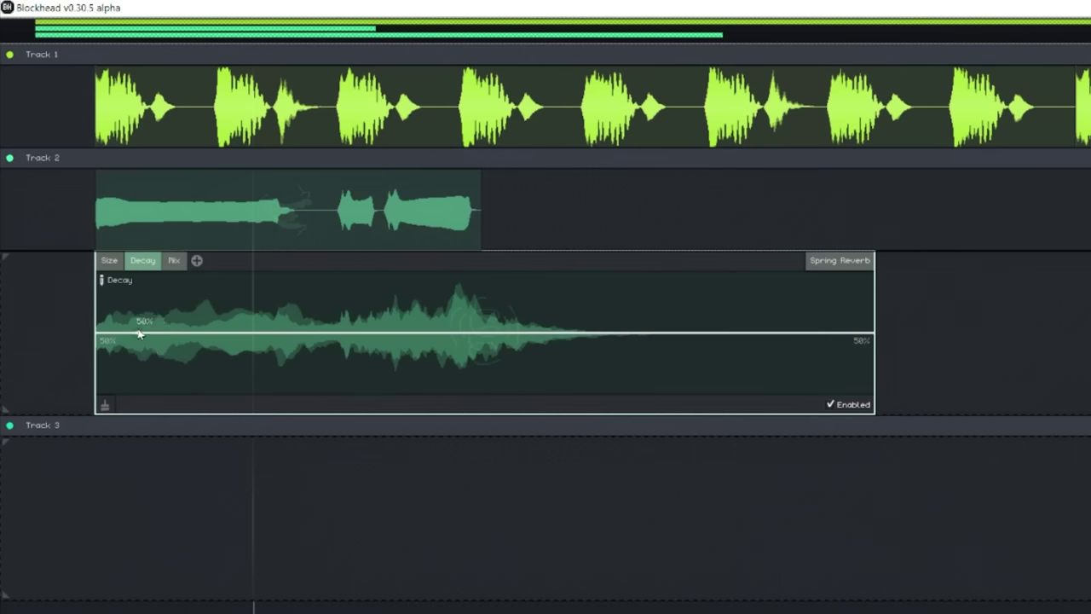
# Shape the Spring Reverb's Decay as an S-curve rising from a low value at the start to a high value.
pyautogui.moveTo(139, 332); pyautogui.dragTo(190, 372)
pyautogui.moveTo(307, 372); pyautogui.dragTo(855, 312)
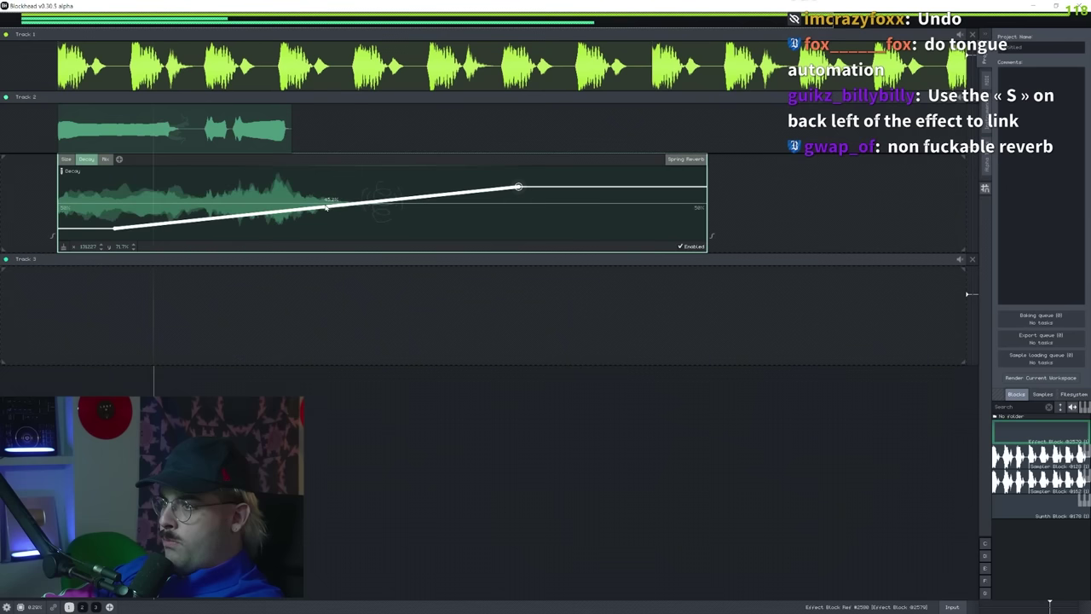
pyautogui.moveTo(326, 207); pyautogui.dragTo(353, 214)
pyautogui.moveTo(520, 39); pyautogui.dragTo(716, 0)
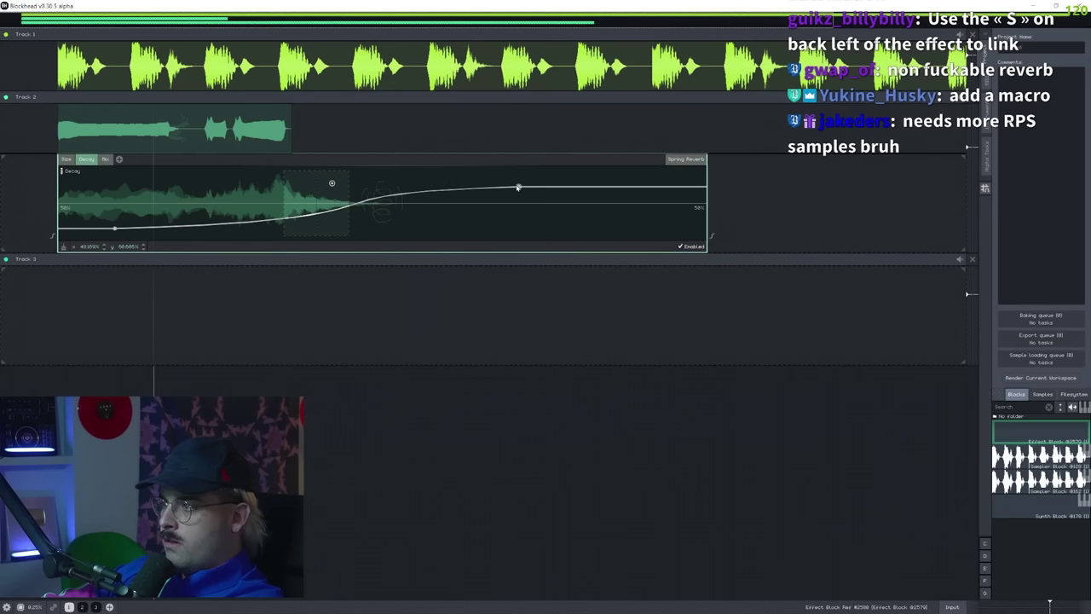
pyautogui.moveTo(517, 187); pyautogui.dragTo(333, 182)
# Add a second point to the Spring Reverb's Size curve at about 50%, just past the end of the synth.
pyautogui.click(67, 159)
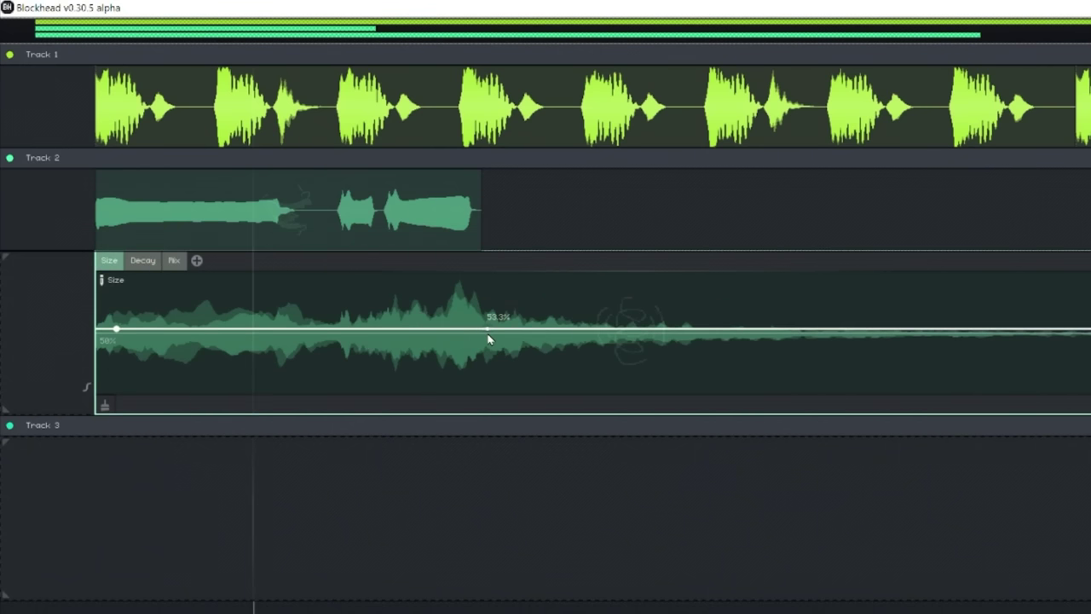
pyautogui.click(488, 334)
pyautogui.moveTo(528, 335); pyautogui.dragTo(572, 293)
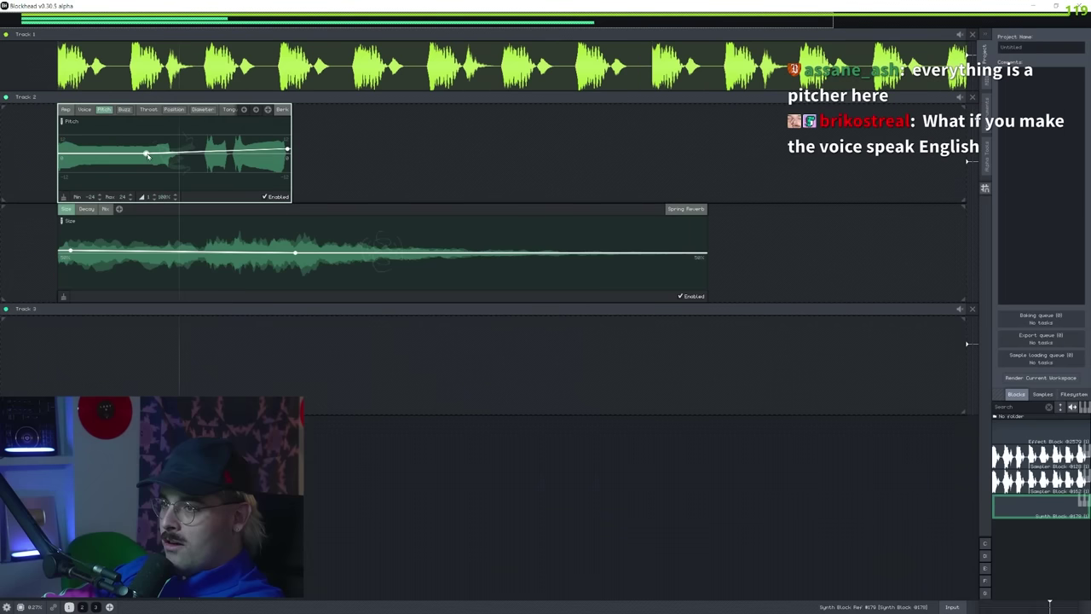
# Redraw the synth's Pitch curve to rise slightly from its start to -12 and stay flat to the end.
pyautogui.moveTo(146, 154); pyautogui.dragTo(167, 177)
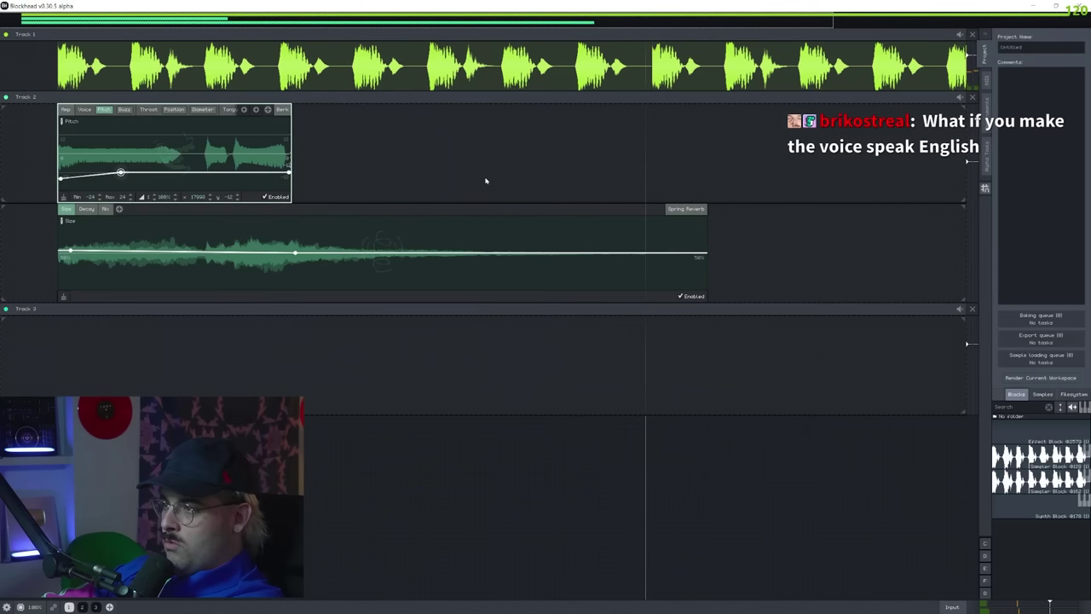
# Switch to Splice and search the sounds in the library for "TECH HOUSE BASS".
pyautogui.hotkey('alt', 'Tab')
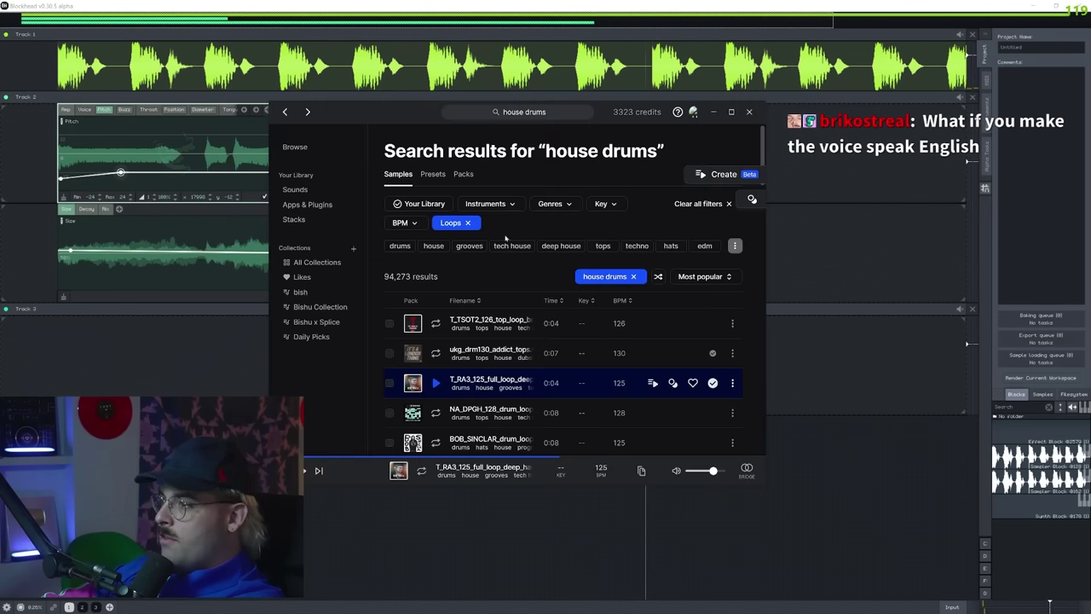
pyautogui.click(295, 189)
pyautogui.click(643, 274)
pyautogui.write('TECH HOUSE BASS')
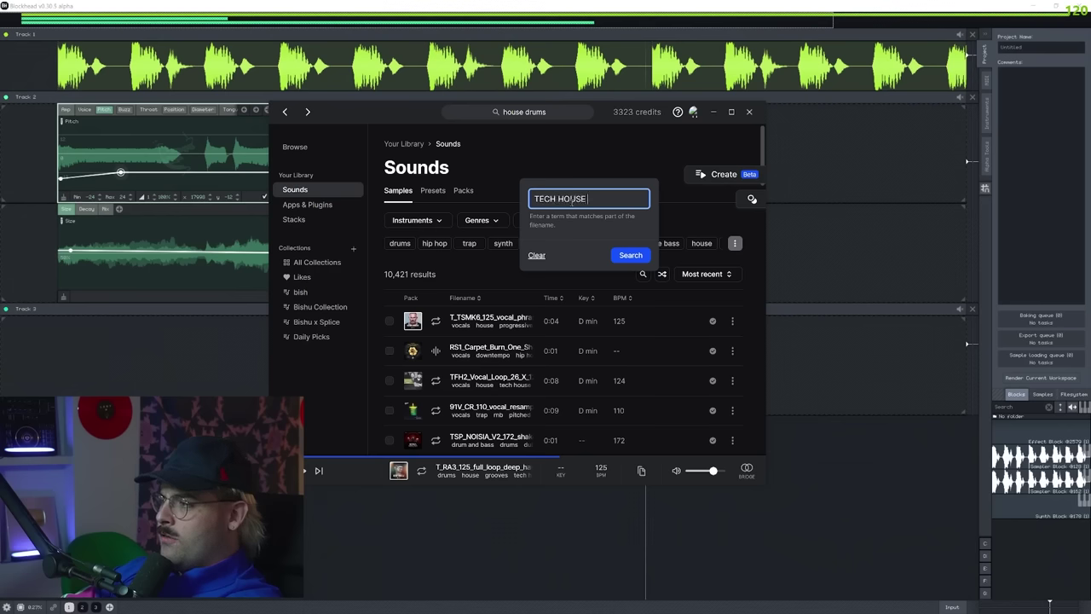
pyautogui.press('Return')
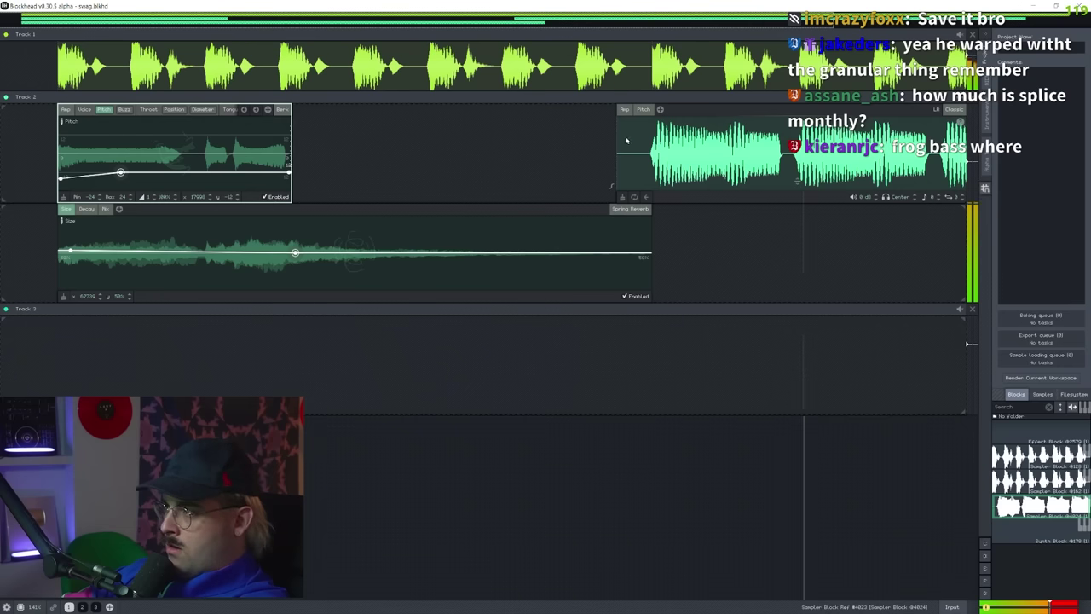
# Cut a single note from the bass sample and repeat it as a run of blocks on Track 3 from the start of the beat.
pyautogui.scroll(-6, 626, 141)
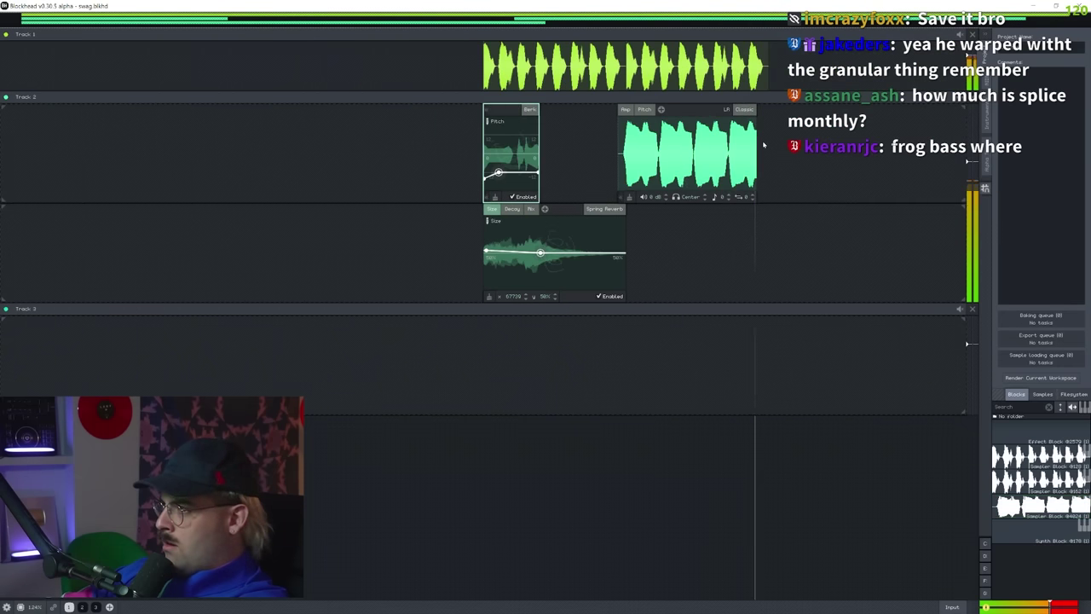
pyautogui.scroll(-2, 597, 8)
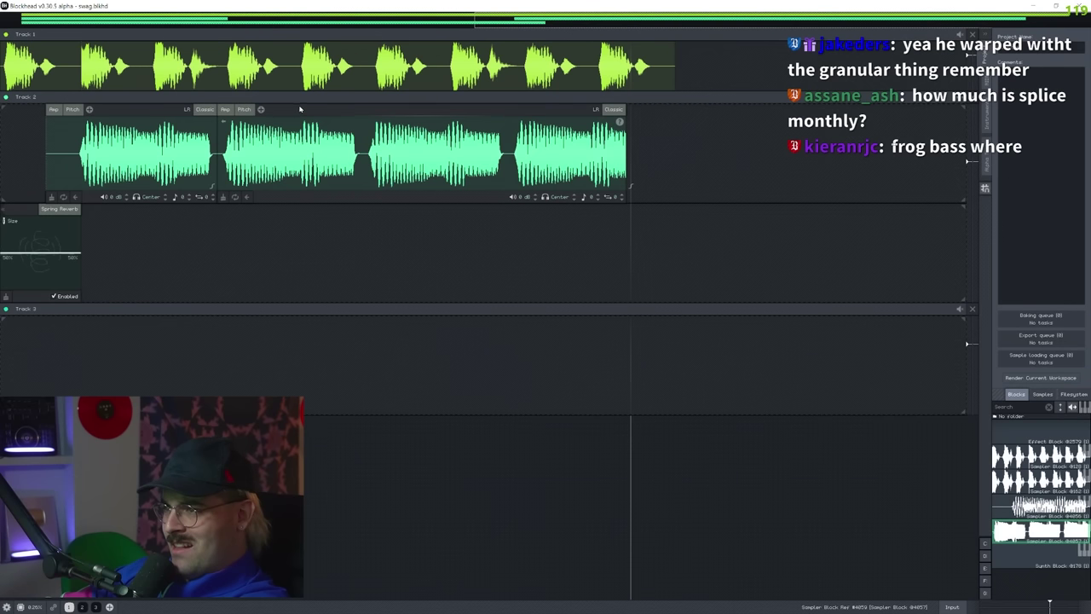
pyautogui.click(389, 125)
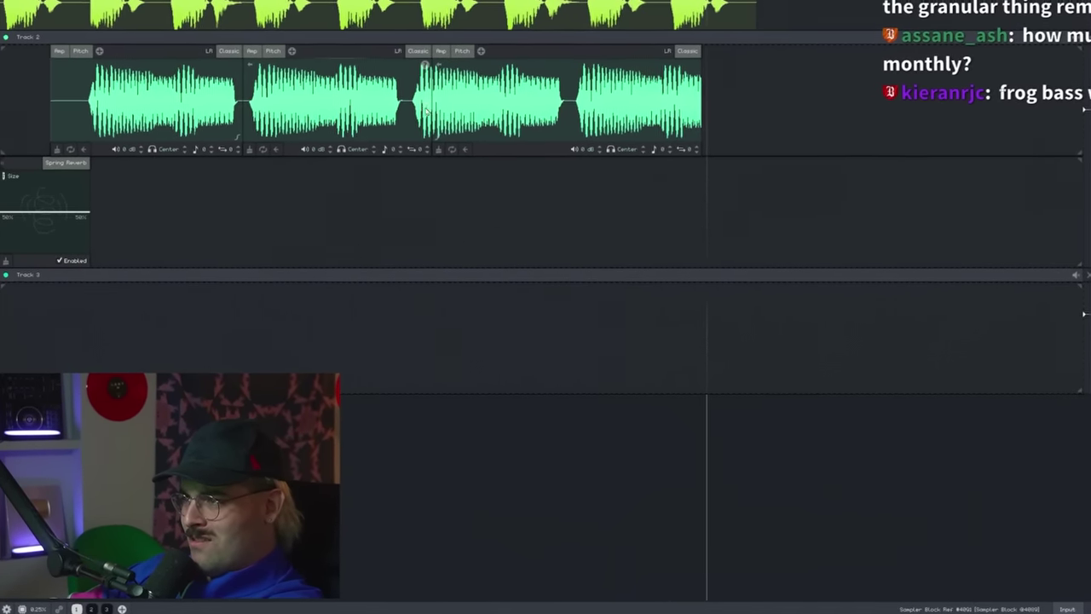
pyautogui.hotkey('ctrl', 'z')
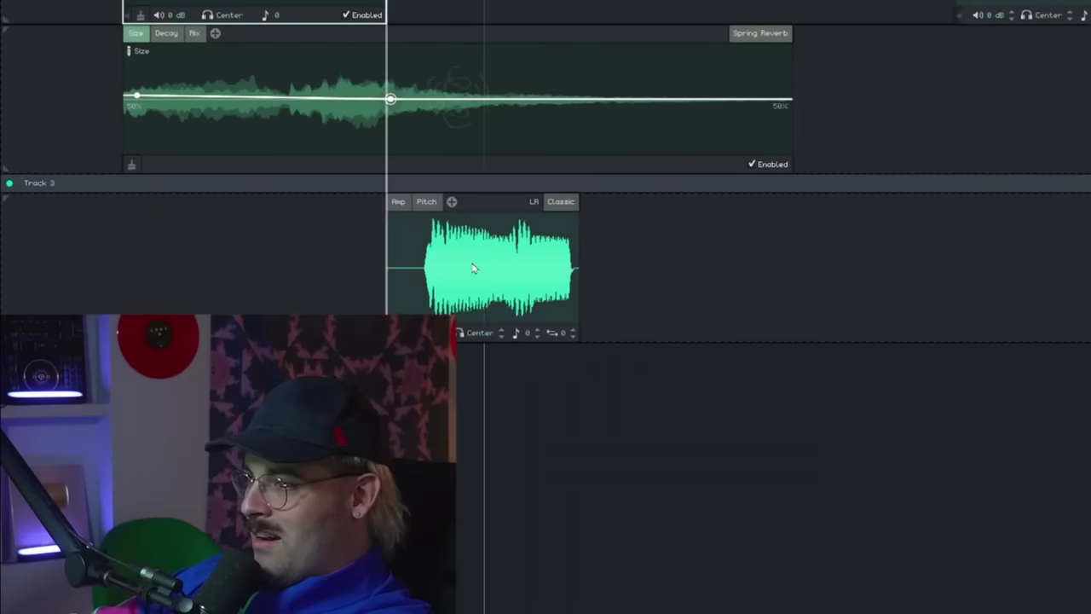
pyautogui.moveTo(492, 250); pyautogui.dragTo(179, 250)
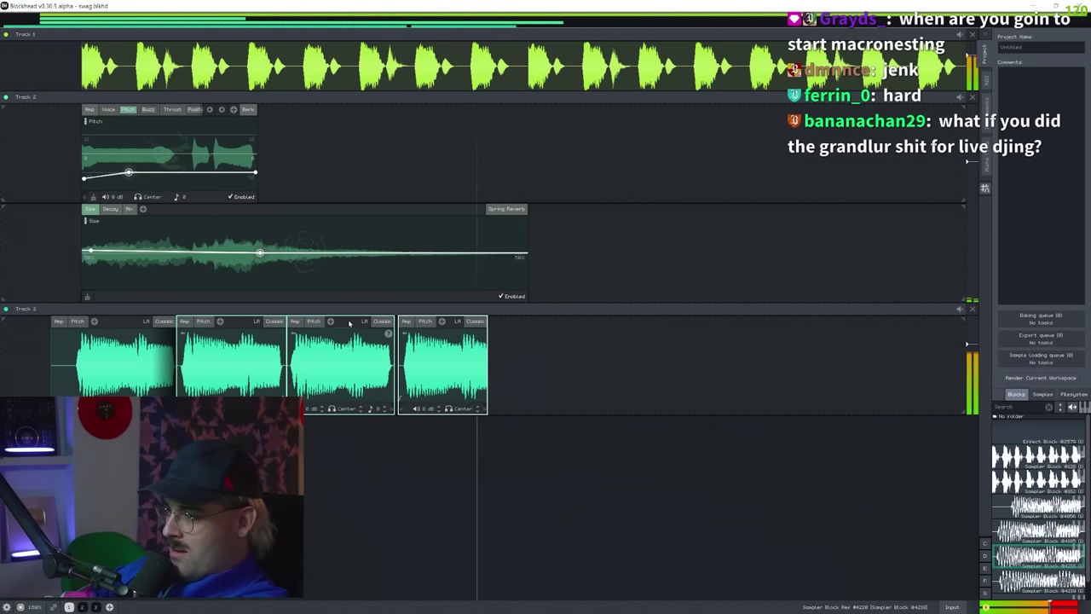
# Bring a second bass loop from Splice onto a new Track 4, starting it where the synth's reverb tail ends.
pyautogui.hotkey('alt', 'Tab')
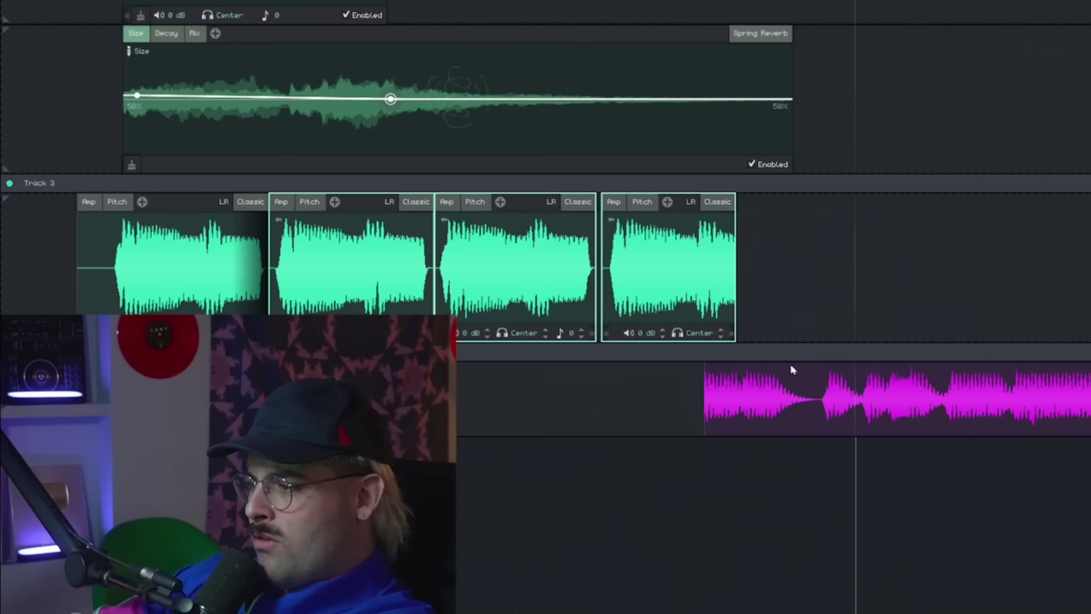
pyautogui.click(791, 370)
pyautogui.doubleClick(545, 272)
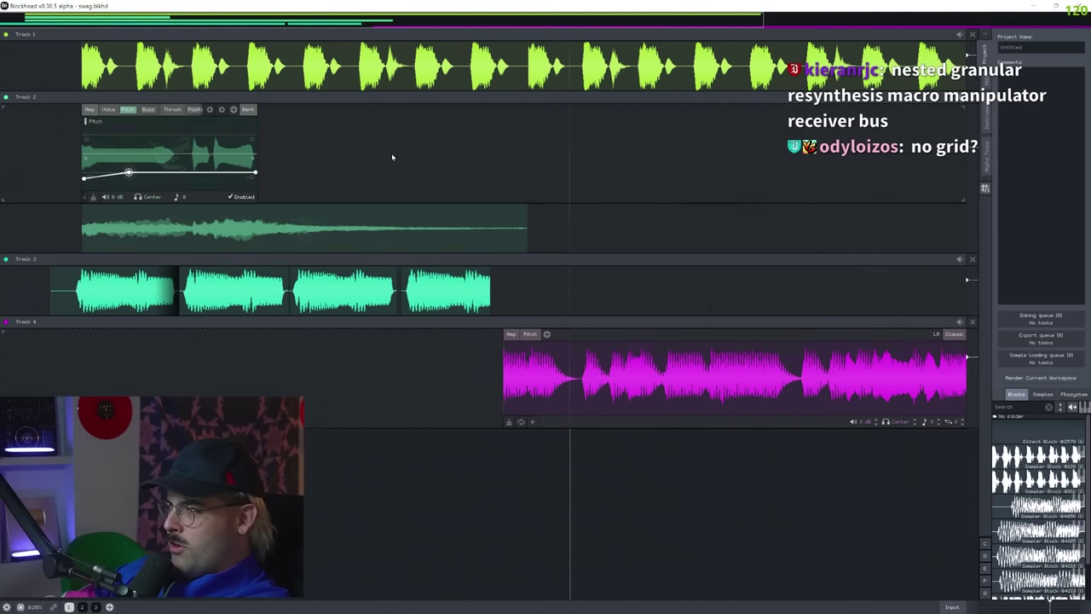
pyautogui.doubleClick(392, 157)
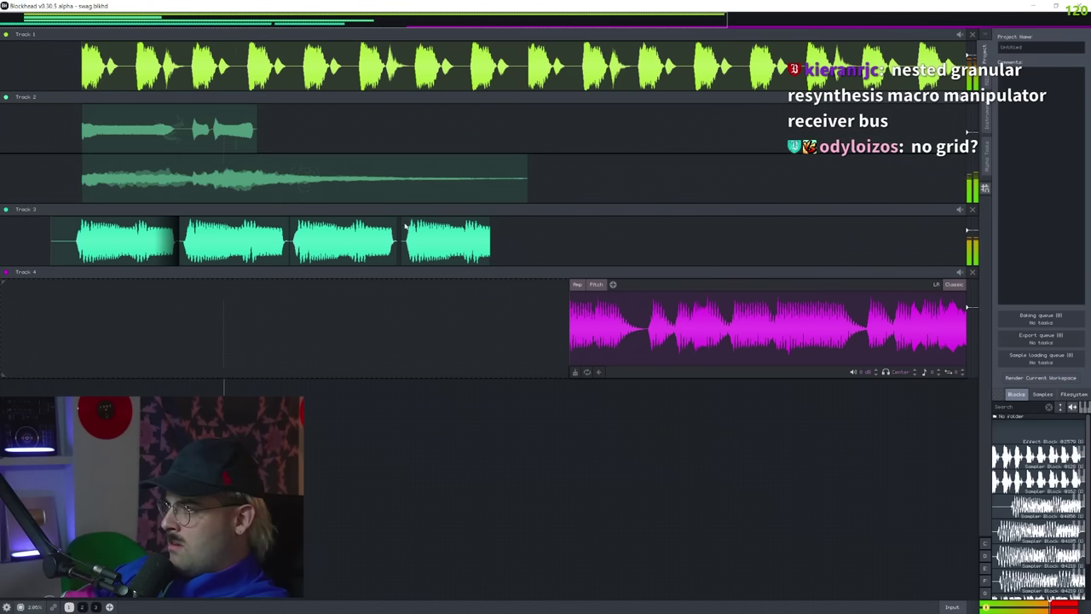
pyautogui.moveTo(644, 294); pyautogui.dragTo(606, 294)
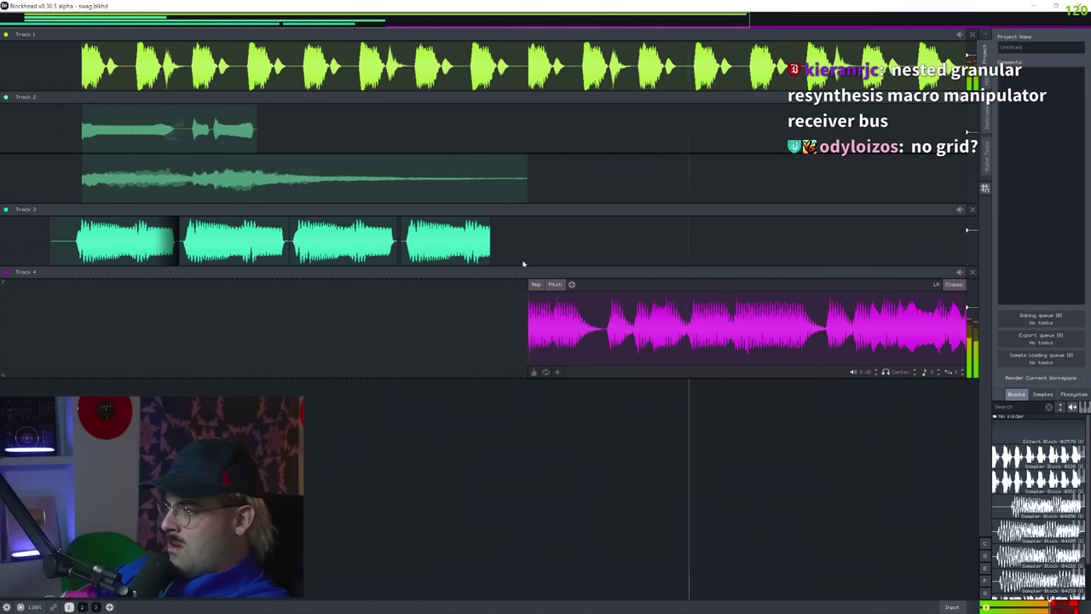
# Slice the Track 4 bass loop, leaving a gap after its second slice, and lower Track 3's volume slightly.
pyautogui.scroll(-5, 514, 280)
pyautogui.scroll(7, 597, 298)
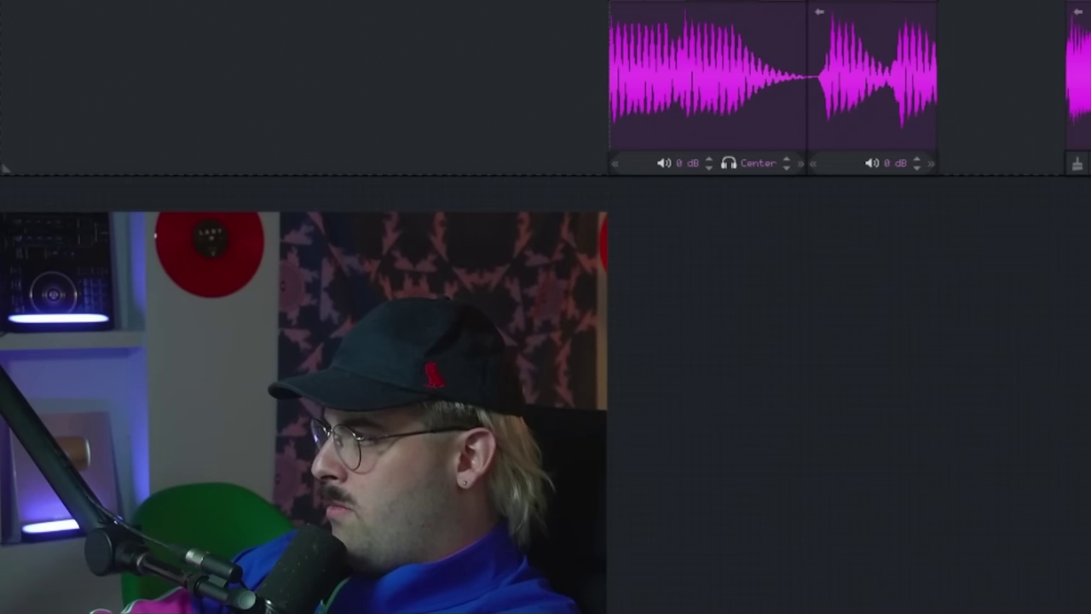
pyautogui.scroll(-6, 723, 89)
pyautogui.click(876, 89)
pyautogui.click(538, 88)
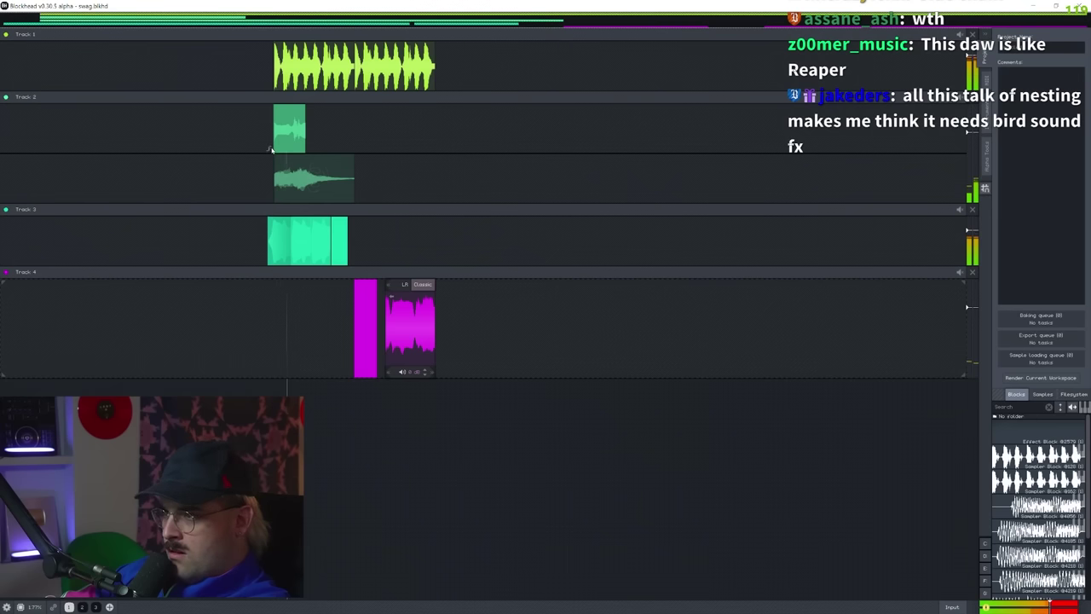
pyautogui.scroll(4, 270, 158)
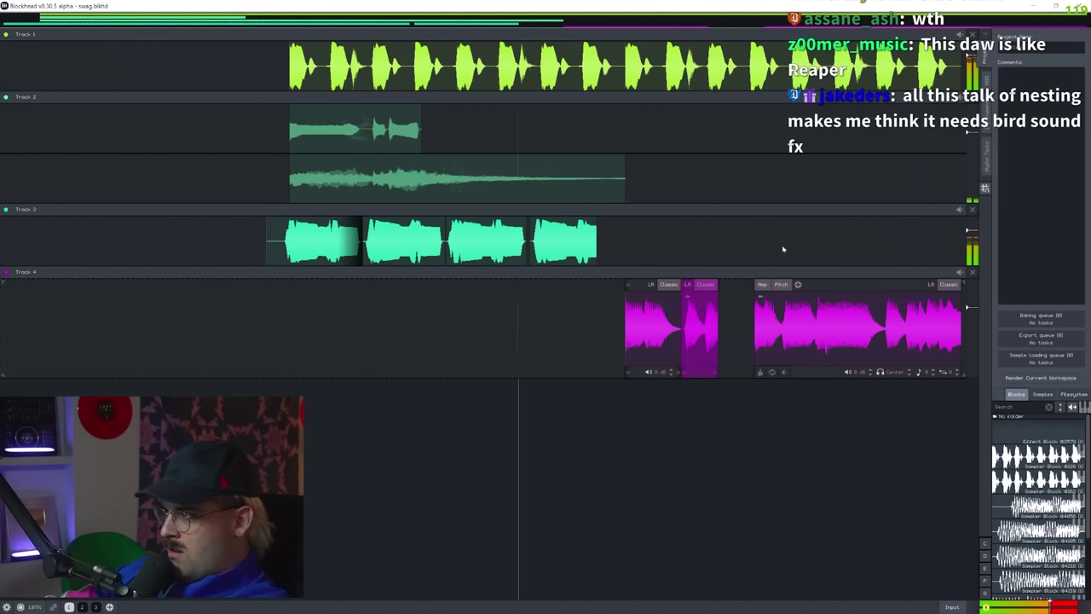
pyautogui.moveTo(967, 234); pyautogui.dragTo(969, 242)
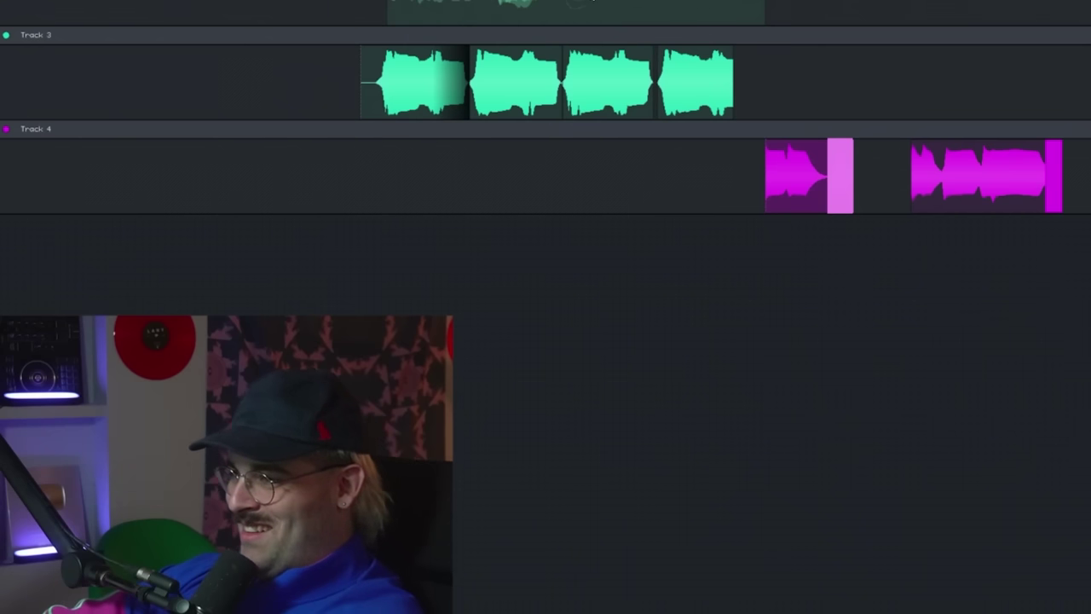
# Filter the Splice loops to buildup at 124-130 BPM and place an AU_GEDH_126 drum buildup before the beat on Track 4.
pyautogui.scroll(-3, 281, 291)
pyautogui.hotkey('alt', 'Tab')
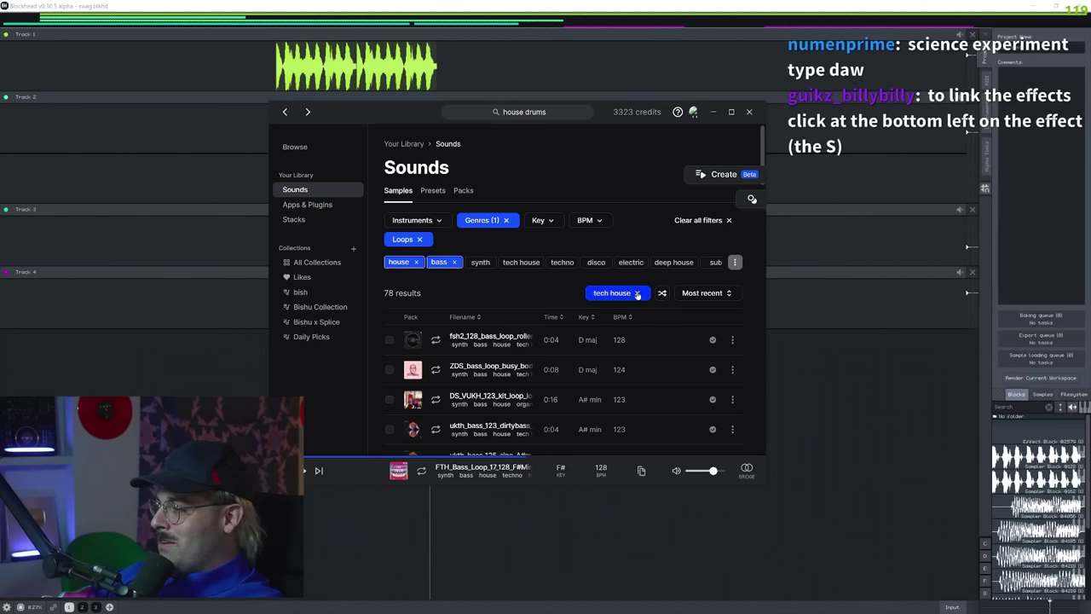
pyautogui.click(637, 293)
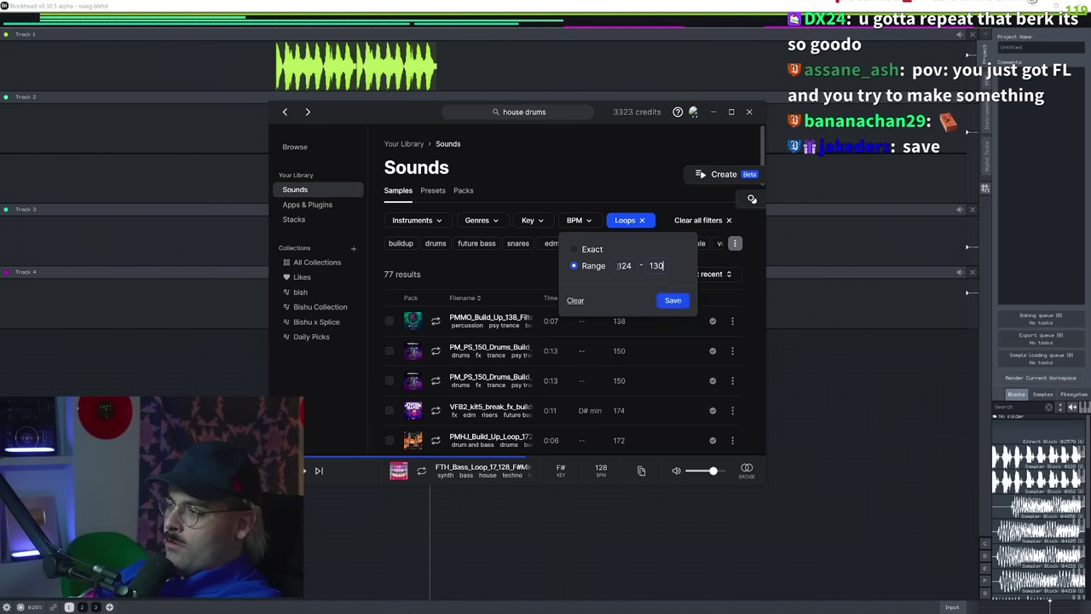
pyautogui.click(672, 300)
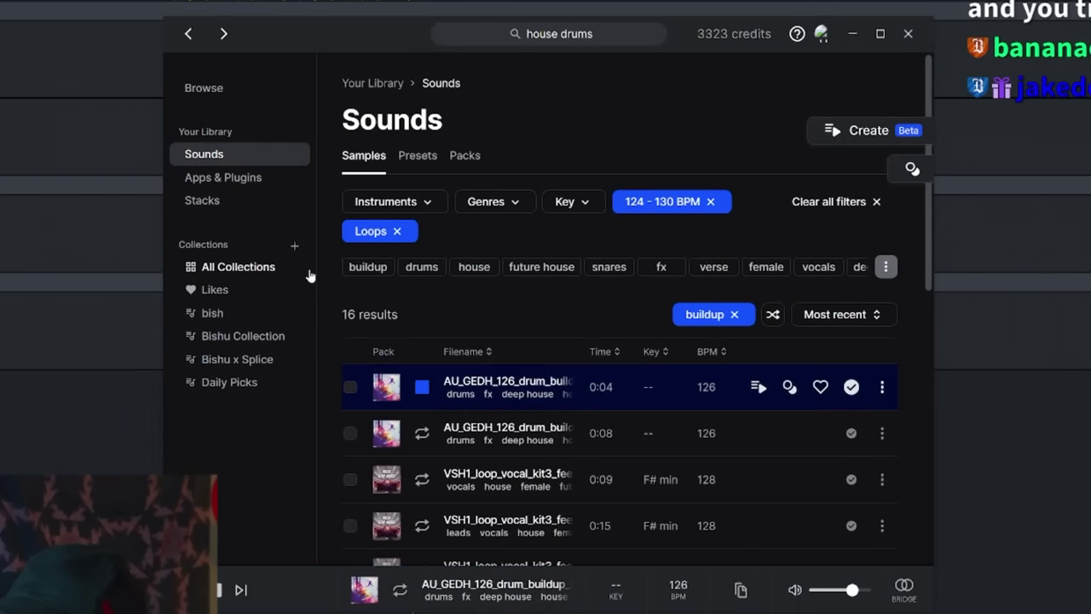
pyautogui.press('Down')
pyautogui.click(512, 432)
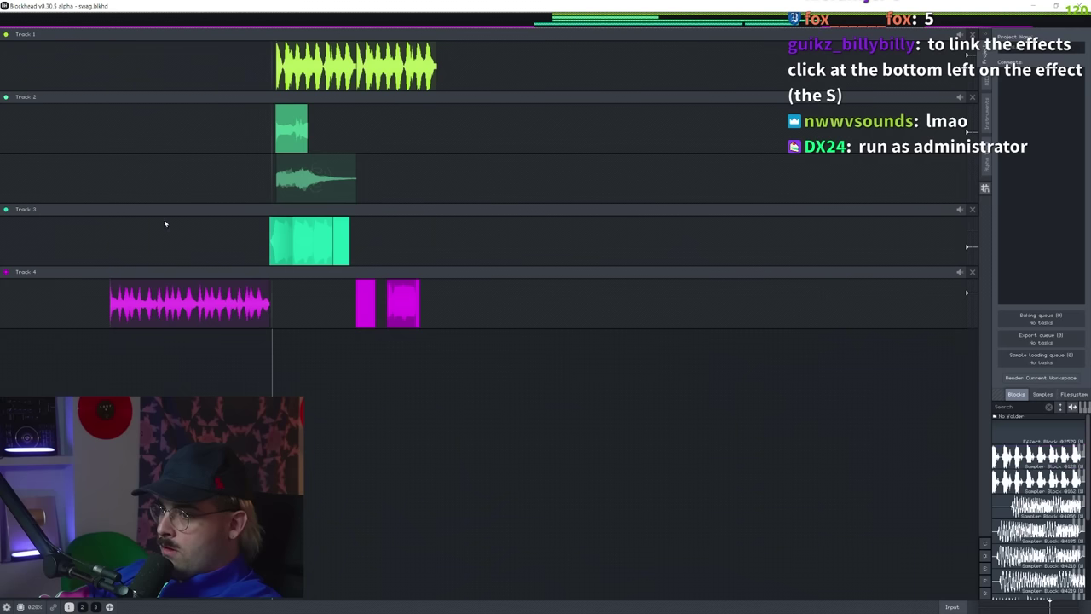
# Add a fifth track and move the drum buildup onto it, aligning its end with the start of the beat.
pyautogui.rightClick(421, 385)
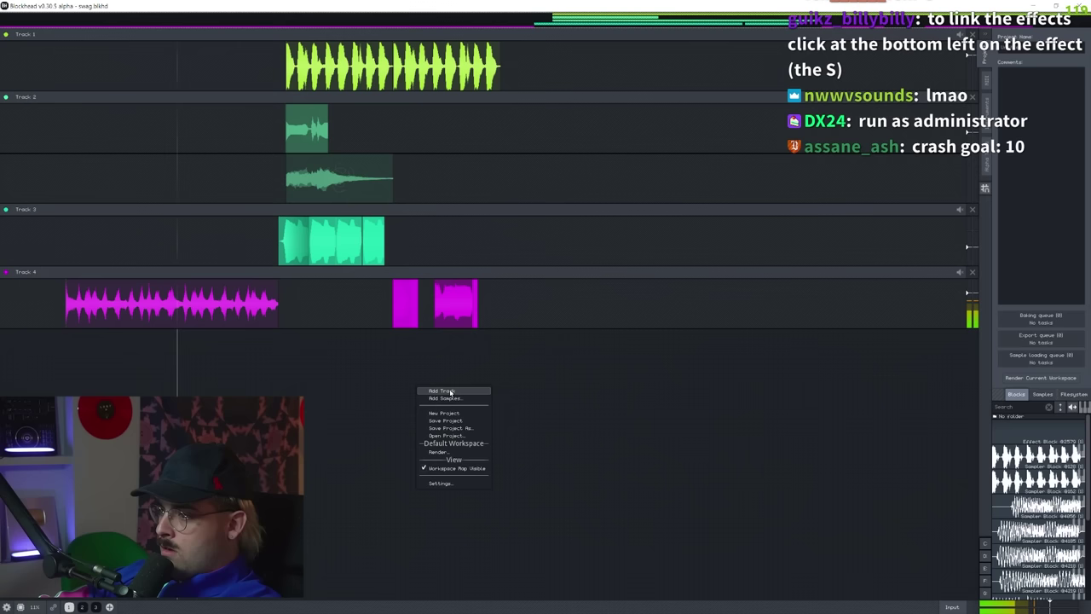
pyautogui.click(450, 391)
pyautogui.moveTo(212, 313); pyautogui.dragTo(208, 347)
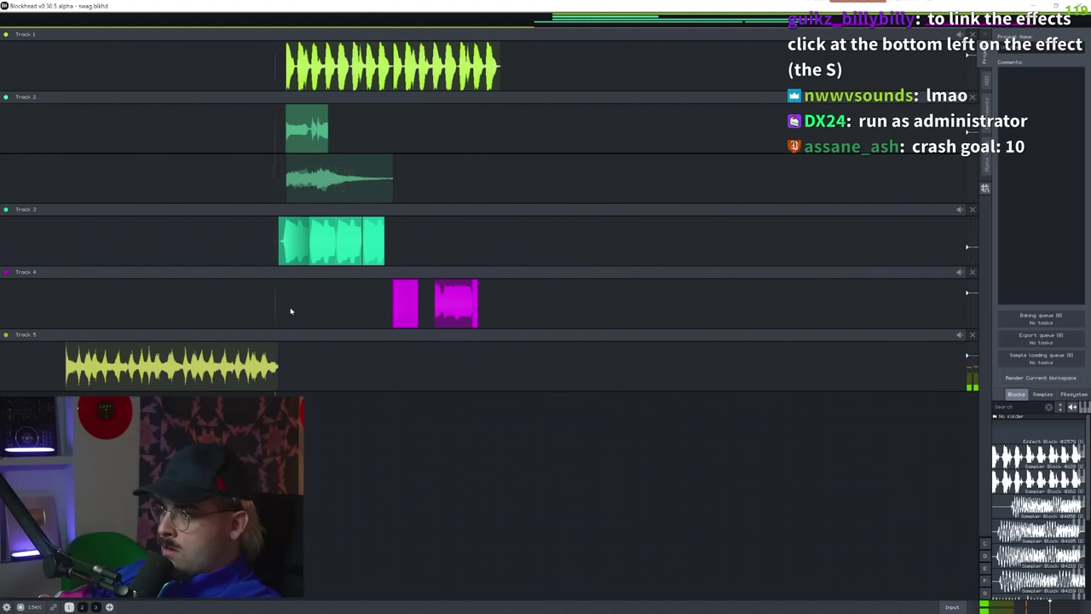
pyautogui.scroll(5, 231, 324)
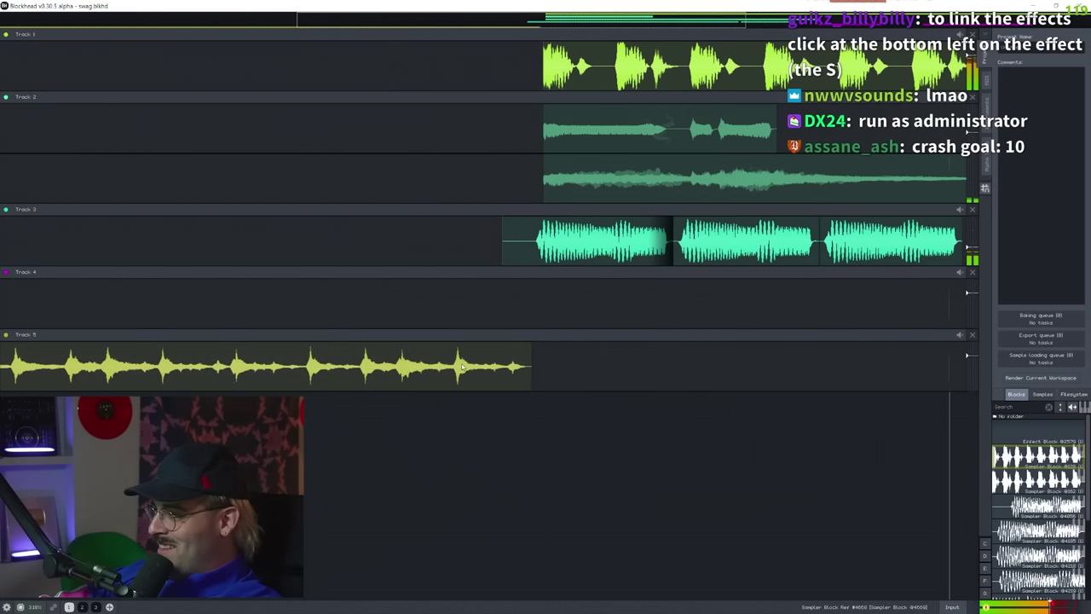
pyautogui.moveTo(462, 366); pyautogui.dragTo(473, 367)
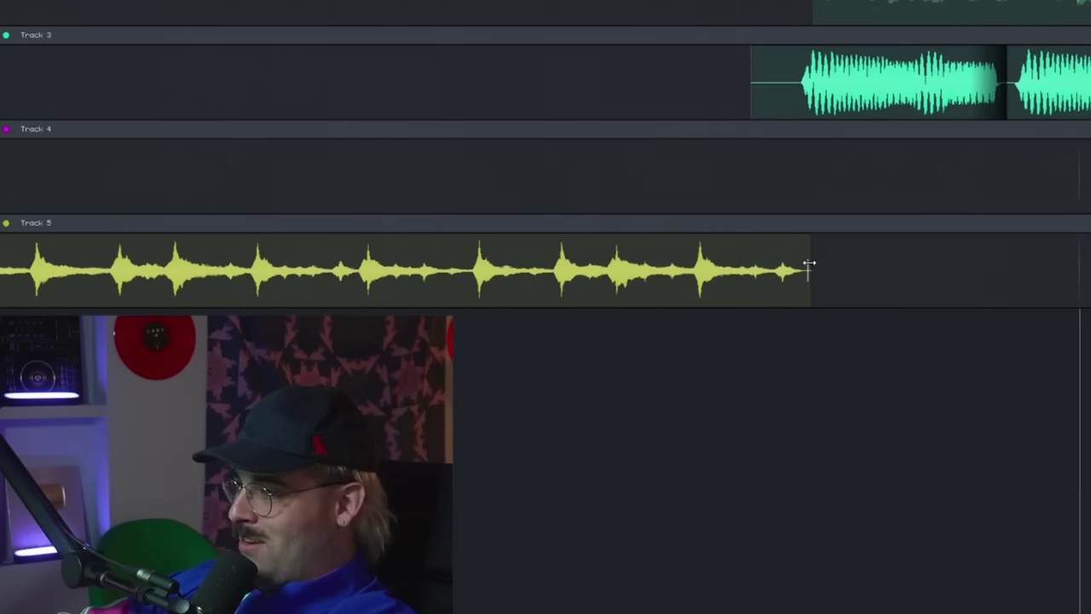
# Add a sixth track and insert a Gainer effect block on it.
pyautogui.scroll(-4, 519, 344)
pyautogui.scroll(-2, 773, 237)
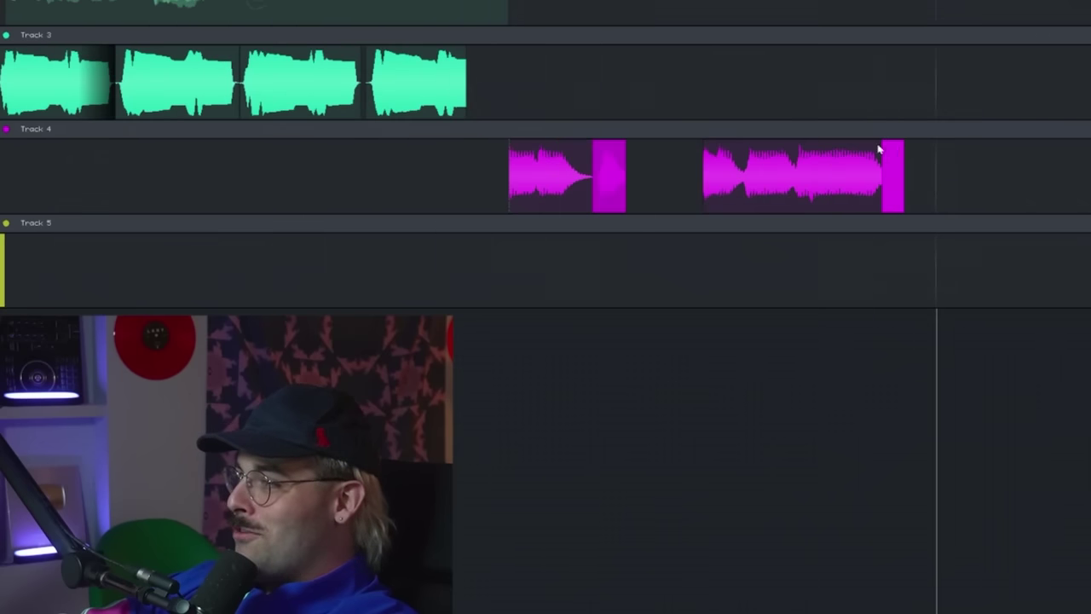
pyautogui.rightClick(473, 411)
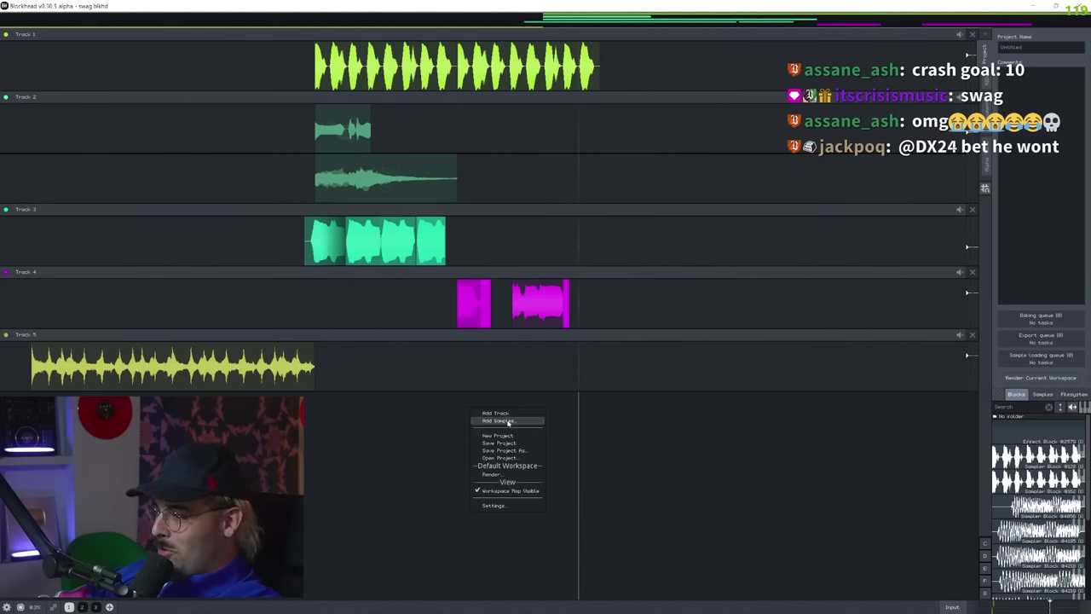
pyautogui.click(509, 415)
pyautogui.rightClick(460, 419)
pyautogui.moveTo(496, 436)
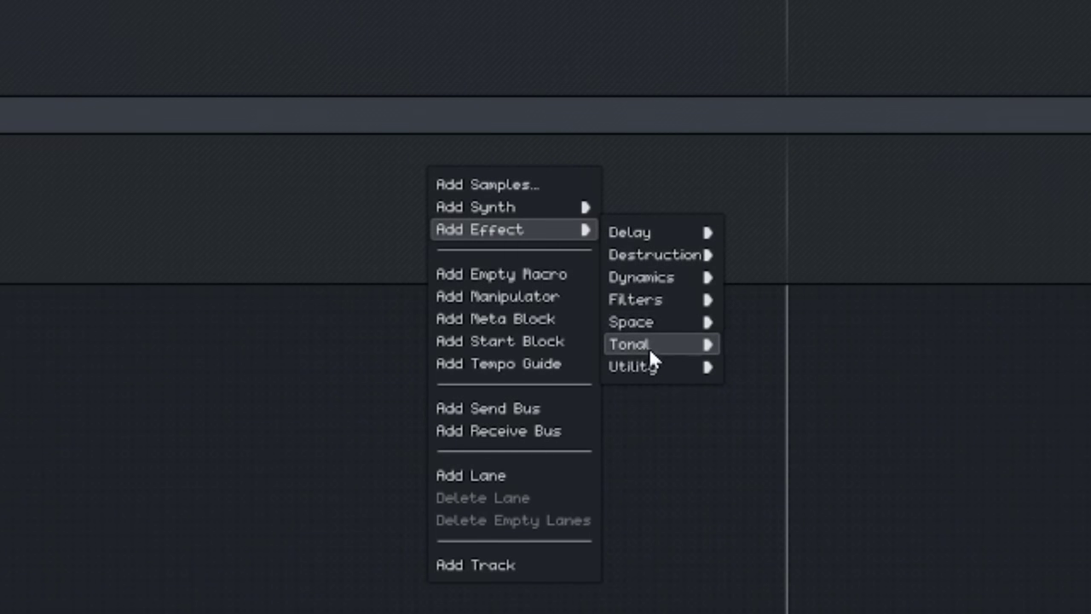
pyautogui.moveTo(648, 364)
pyautogui.click(757, 371)
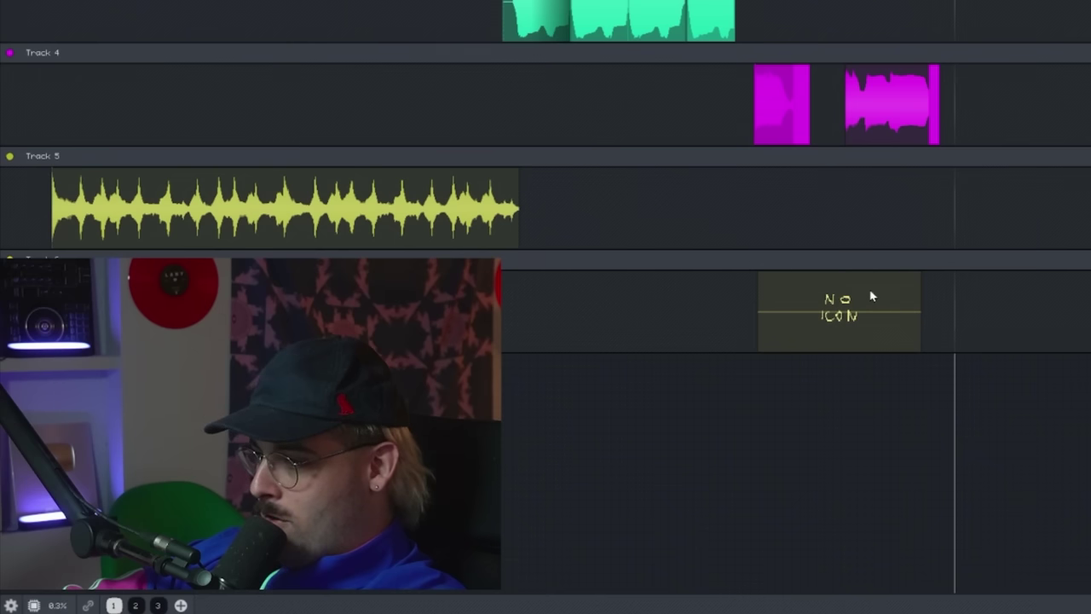
# Align the Gainer block with the start of the beat and reorder its track to sit directly below Track 1.
pyautogui.moveTo(640, 184); pyautogui.dragTo(135, 193)
pyautogui.moveTo(599, 308); pyautogui.dragTo(626, 310)
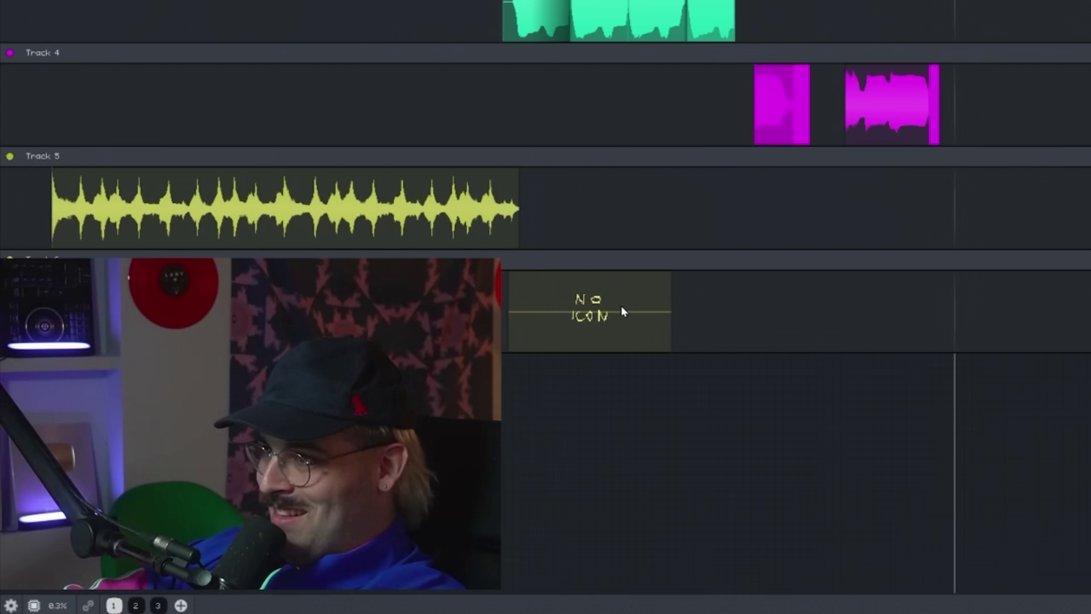
pyautogui.moveTo(752, 259); pyautogui.dragTo(743, 162)
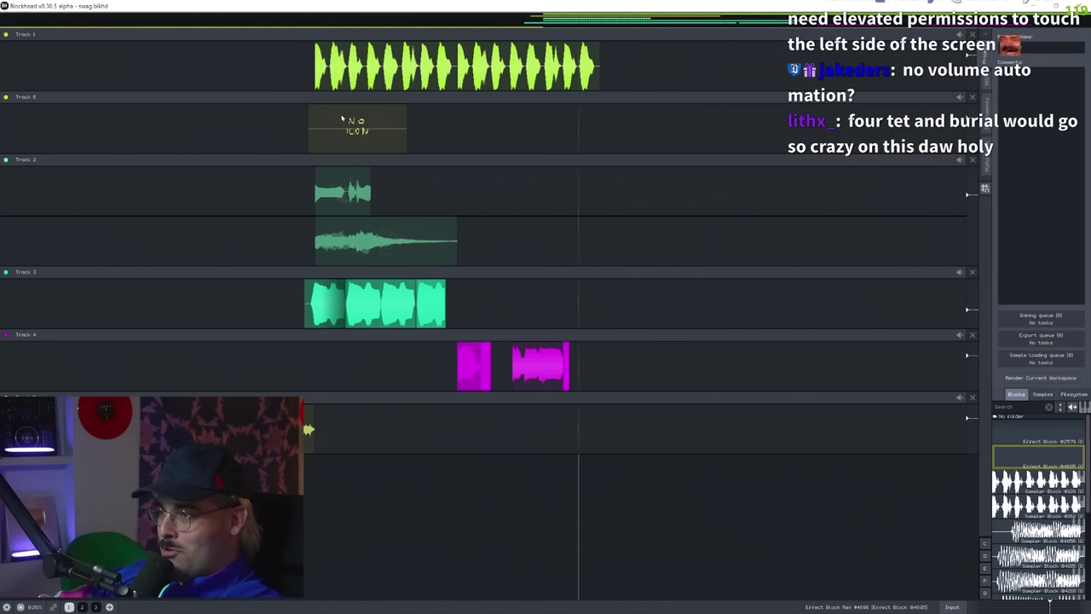
pyautogui.moveTo(346, 114); pyautogui.dragTo(353, 113)
# Draw the Gainer's Amp curve rising from silent to 0 dB and shorten the block to end just before the second kick.
pyautogui.scroll(6, 287, 129)
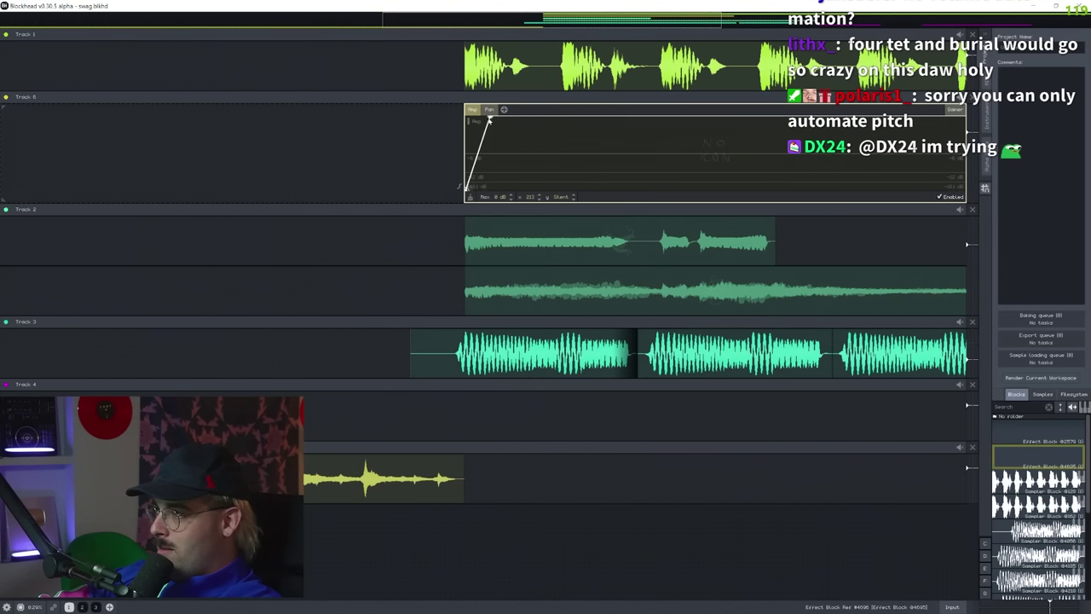
pyautogui.scroll(-5, 490, 120)
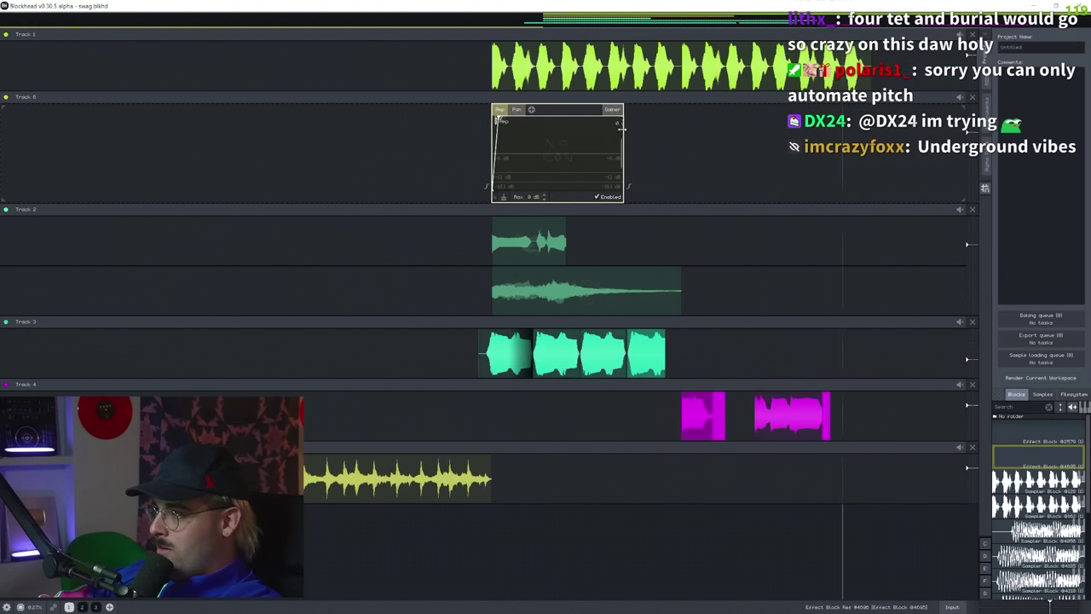
pyautogui.moveTo(621, 129); pyautogui.dragTo(508, 140)
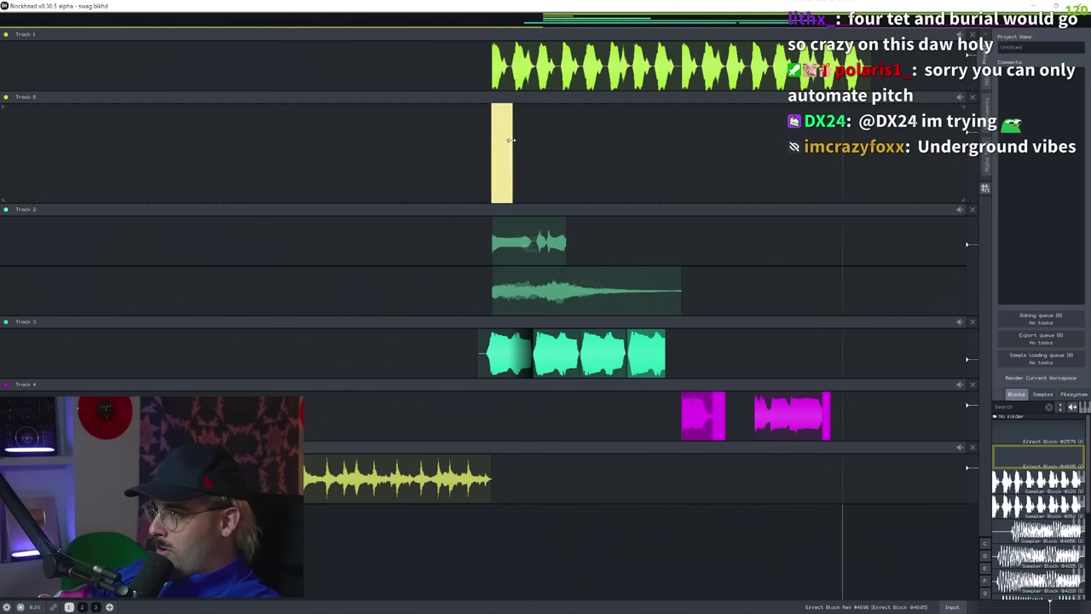
pyautogui.scroll(6, 511, 149)
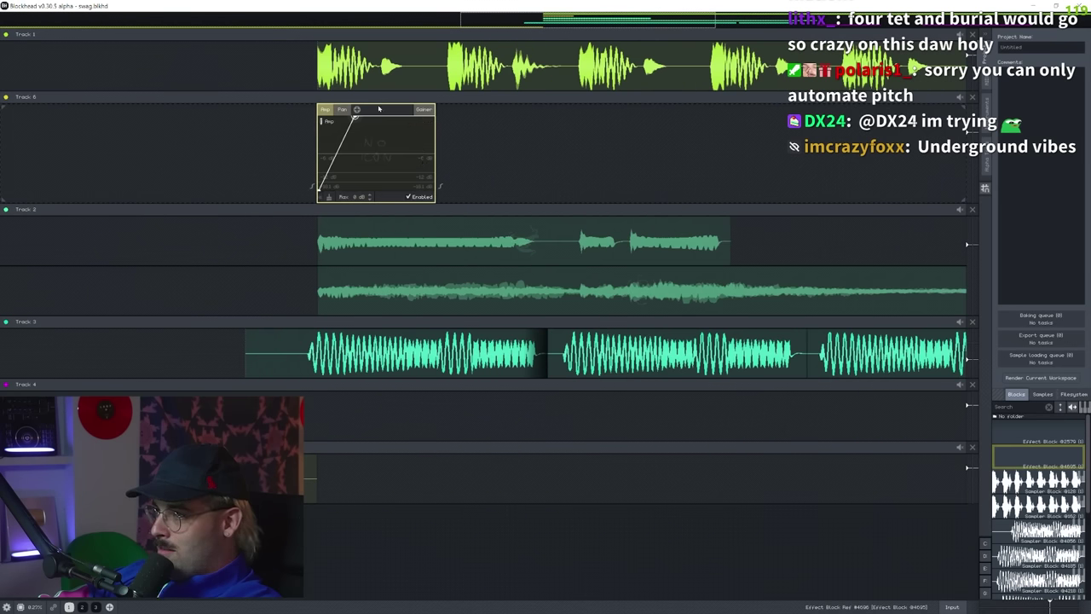
# Duplicate the Gainer block along Track 6 so that a copy sits at each following kick.
pyautogui.click(379, 109)
pyautogui.moveTo(373, 175); pyautogui.dragTo(503, 133)
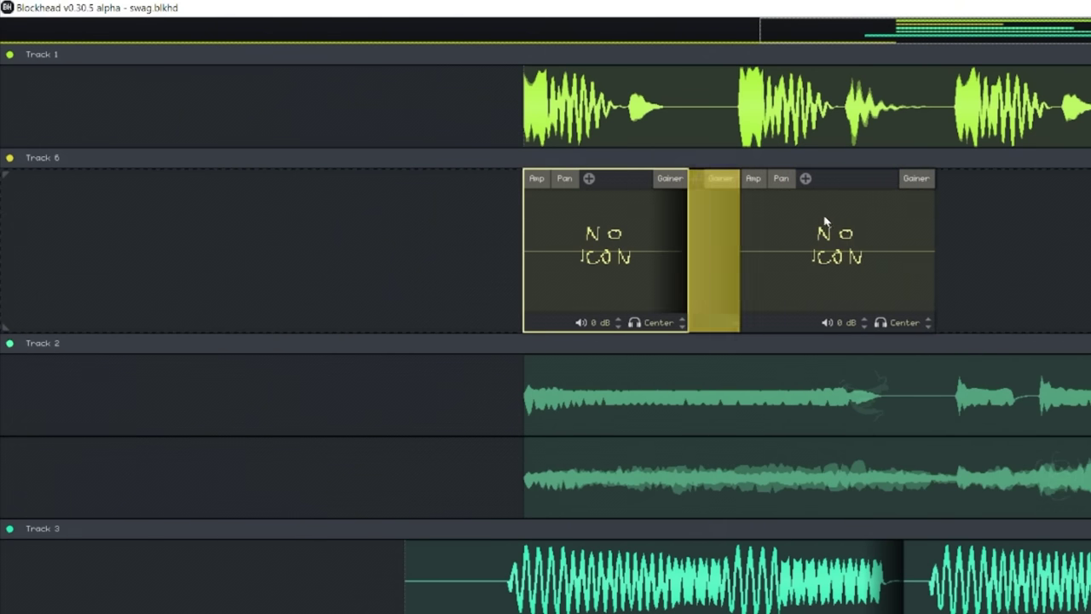
pyautogui.moveTo(830, 216); pyautogui.dragTo(844, 251)
pyautogui.hotkey('ctrl', 'z')
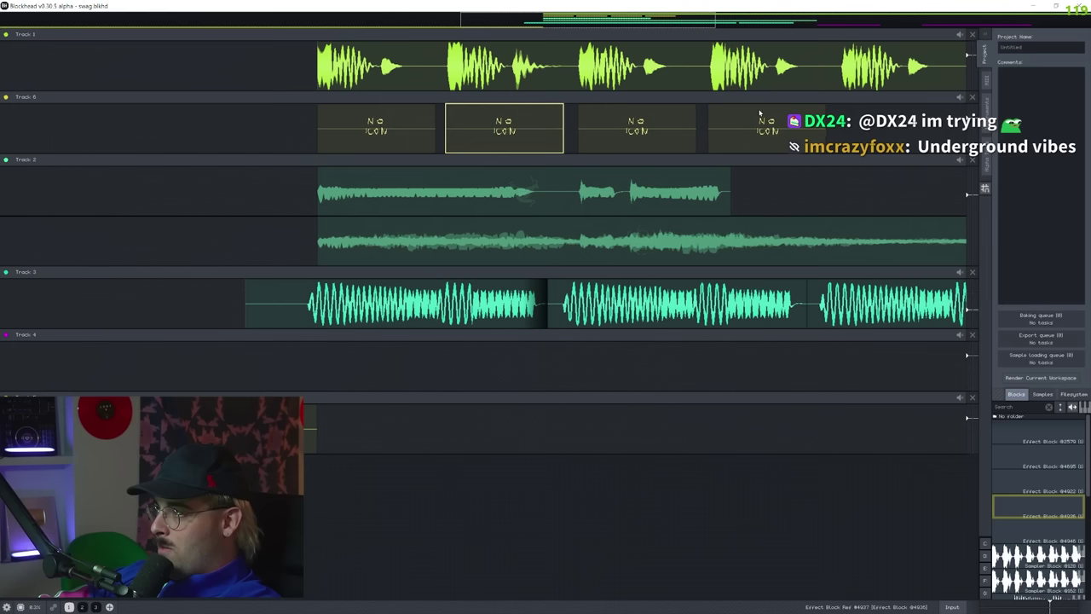
pyautogui.moveTo(760, 114)
pyautogui.mouseDown()
pyautogui.moveTo(893, 118)
pyautogui.moveTo(755, 128)
pyautogui.mouseUp()
# Inspect the Amp curve of a copied Gainer block and play the beat to check whether the ducking works.
pyautogui.scroll(-6, 887, 119)
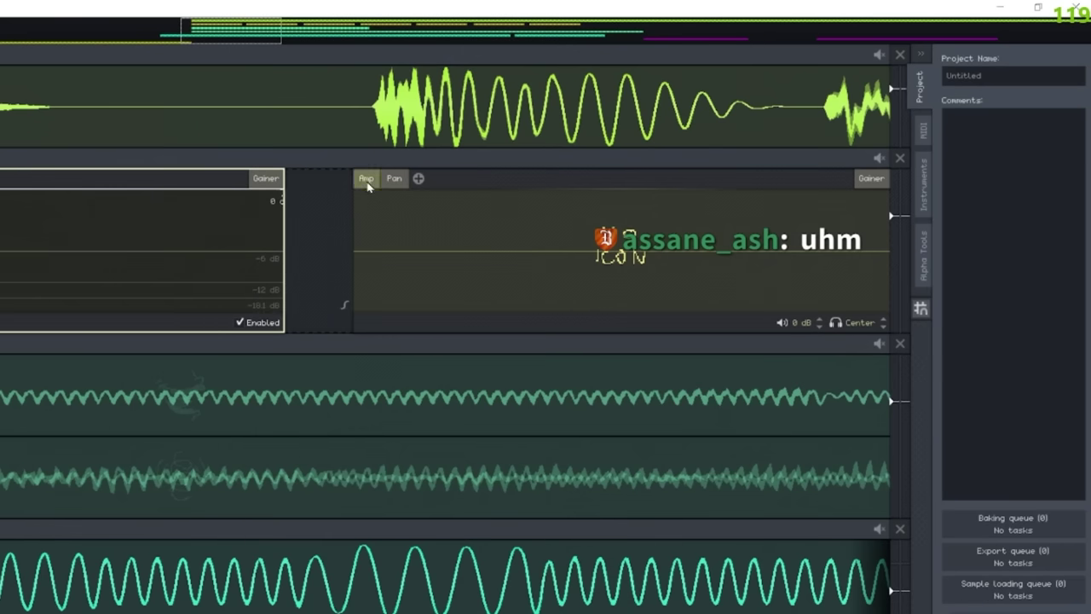
pyautogui.click(368, 185)
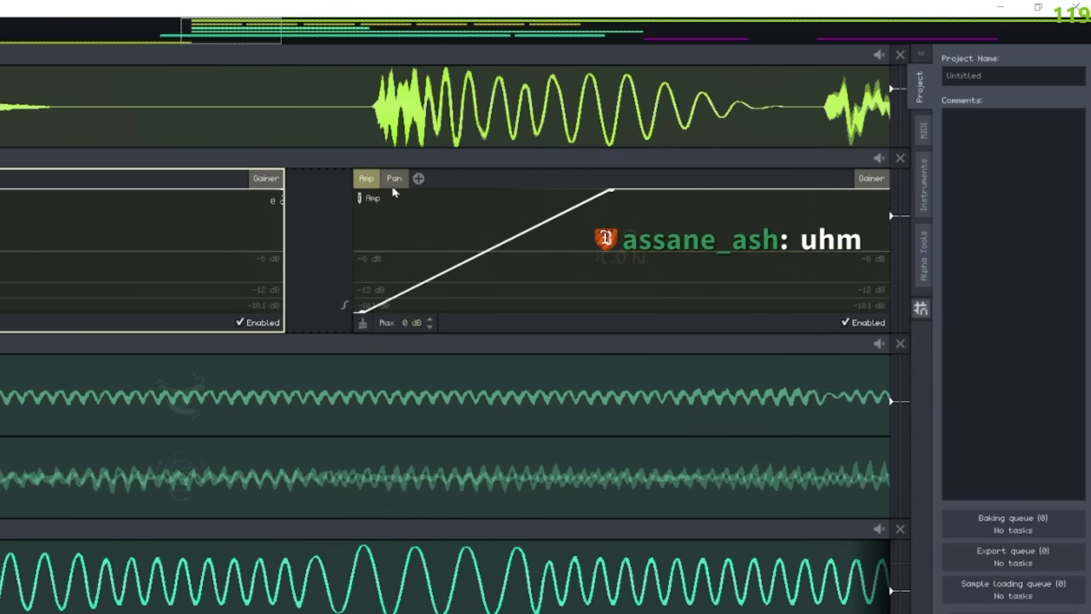
pyautogui.scroll(-10, 463, 252)
pyautogui.press('space')
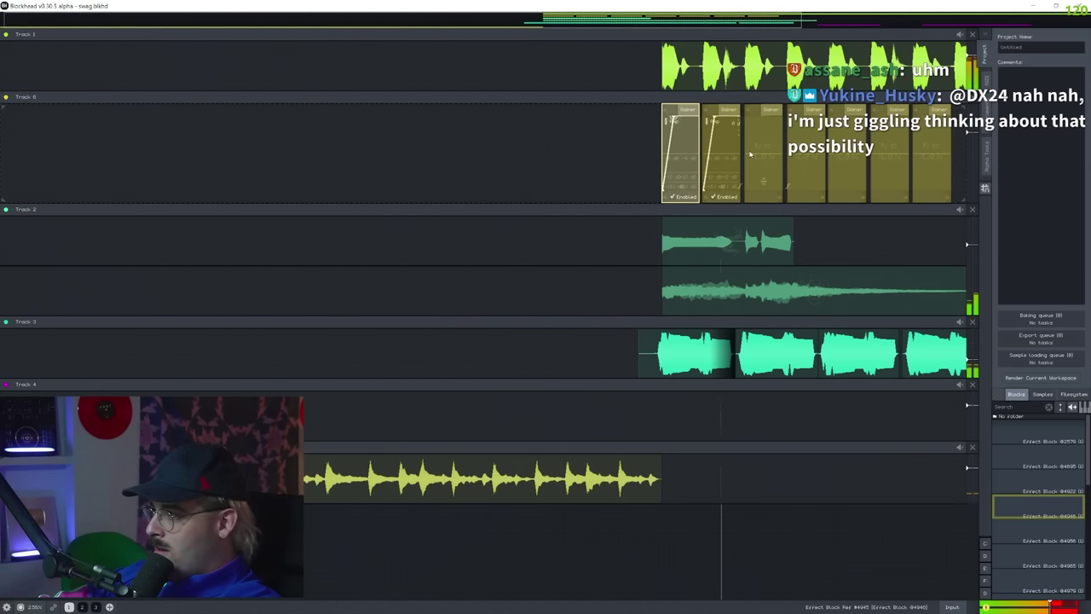
pyautogui.scroll(-5, 759, 149)
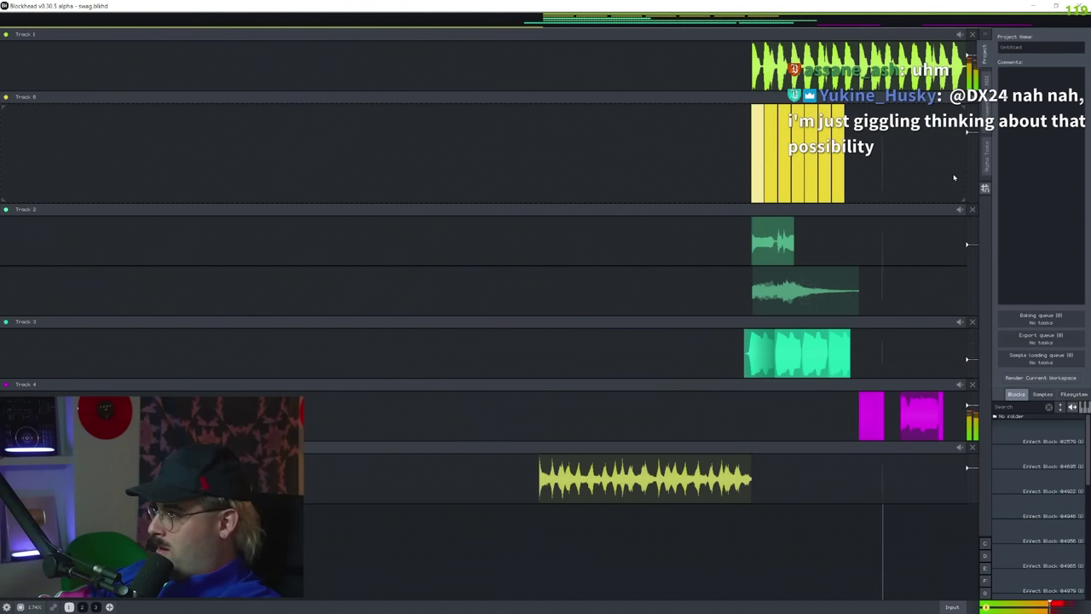
pyautogui.scroll(5, 958, 181)
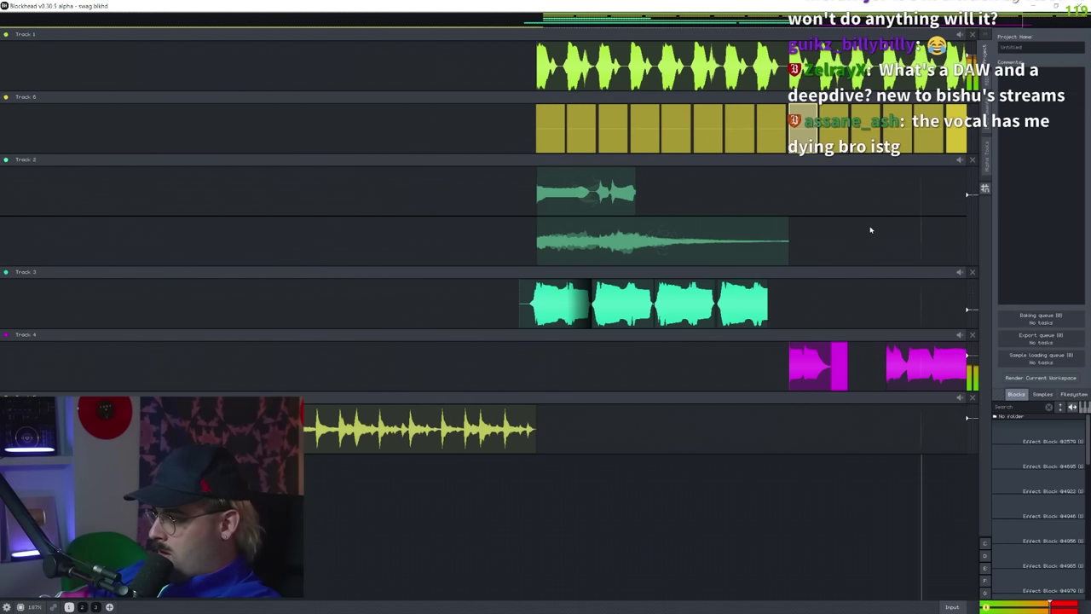
pyautogui.press('space')
pyautogui.scroll(-5, 870, 229)
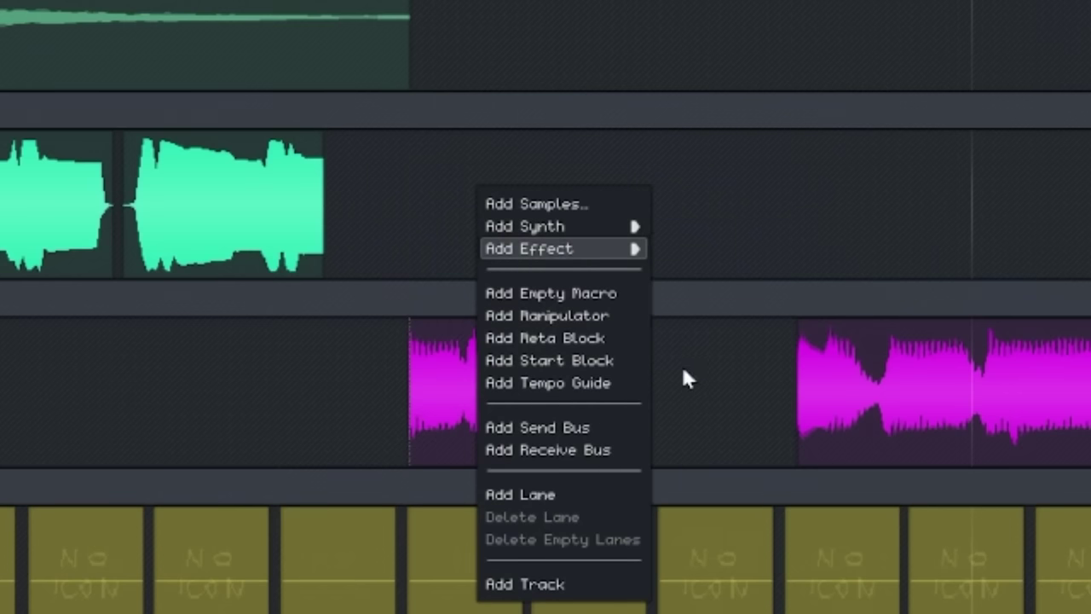
# Add a second lane to Track 4 and move all the Gainer blocks from Track 6 into it.
pyautogui.click(333, 190)
pyautogui.rightClick(437, 297)
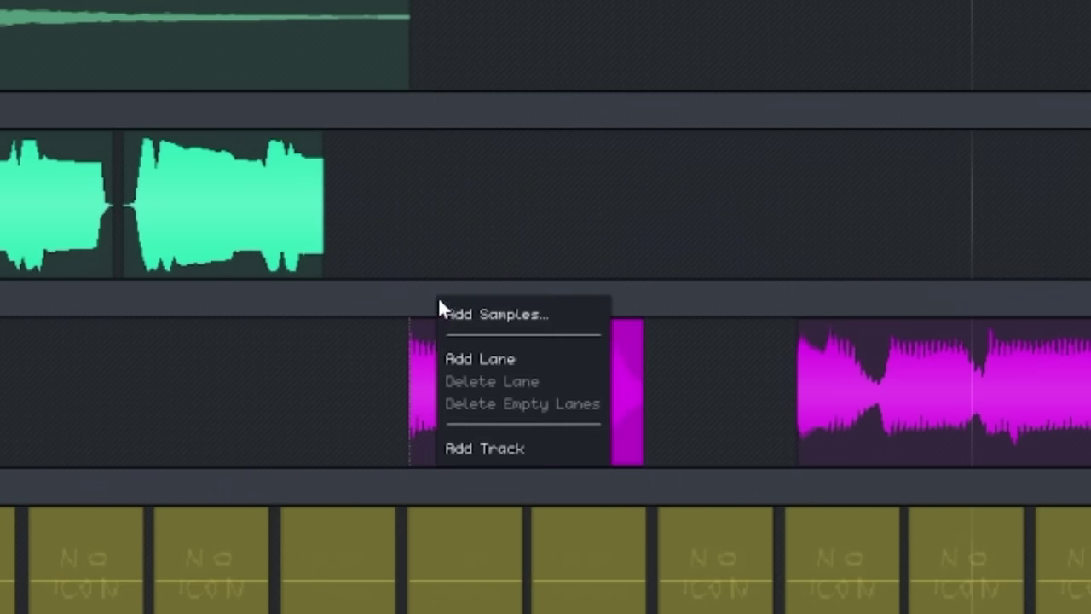
pyautogui.click(492, 358)
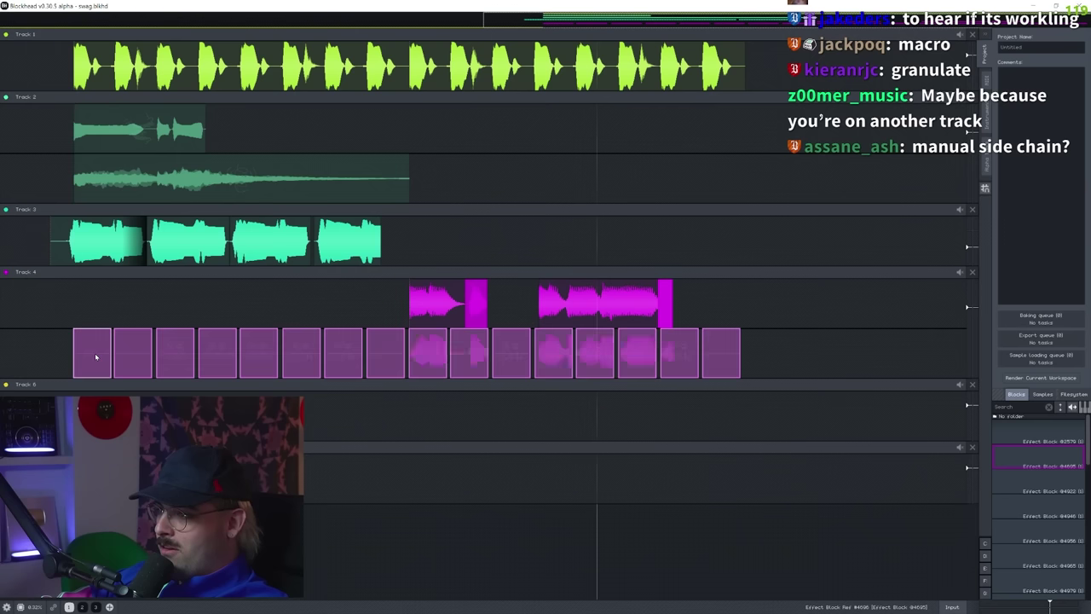
# Add a third lane to Track 4 and move the four sampler blocks from Track 3 into it.
pyautogui.rightClick(307, 288)
pyautogui.click(340, 380)
pyautogui.click(344, 233)
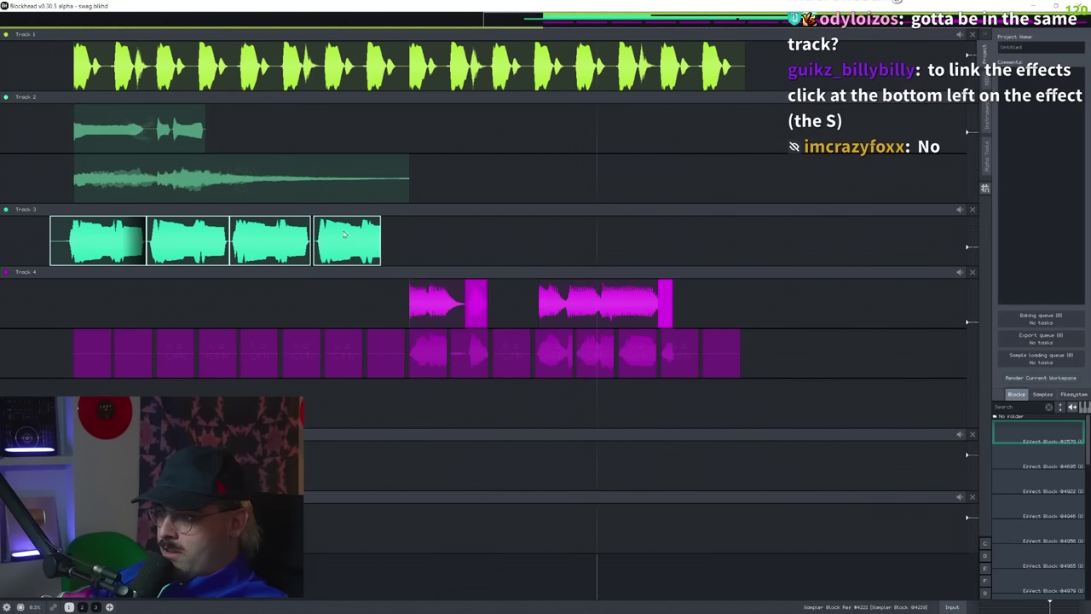
pyautogui.moveTo(344, 233); pyautogui.dragTo(344, 397)
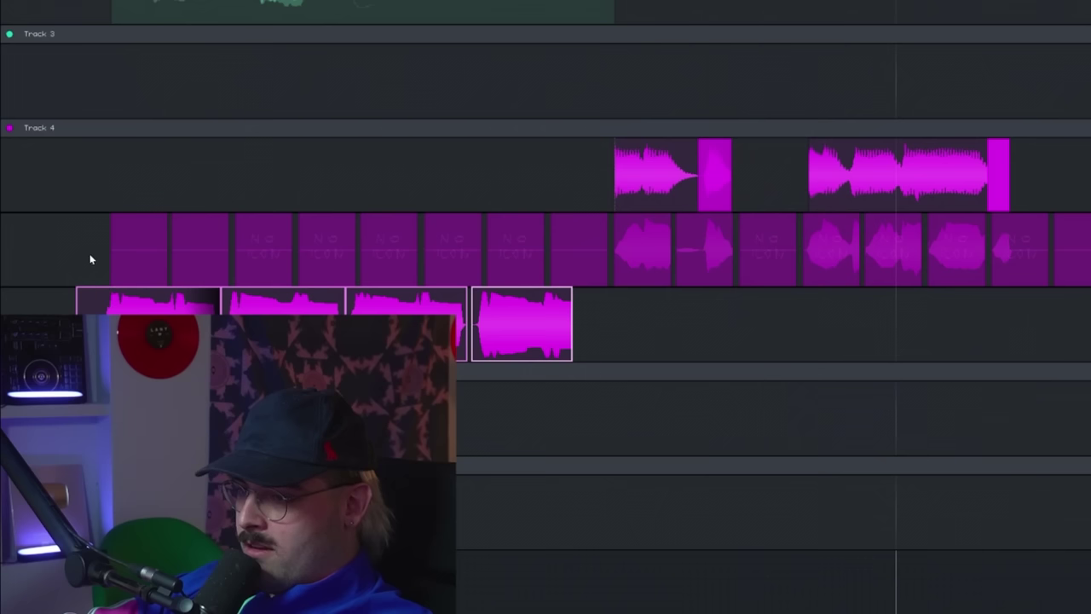
# Swap the two lower lanes of Track 4 so the Gainer blocks sit below the four sampler blocks.
pyautogui.moveTo(146, 234); pyautogui.dragTo(742, 316)
pyautogui.moveTo(154, 324); pyautogui.dragTo(152, 252)
pyautogui.moveTo(926, 393); pyautogui.dragTo(547, 396)
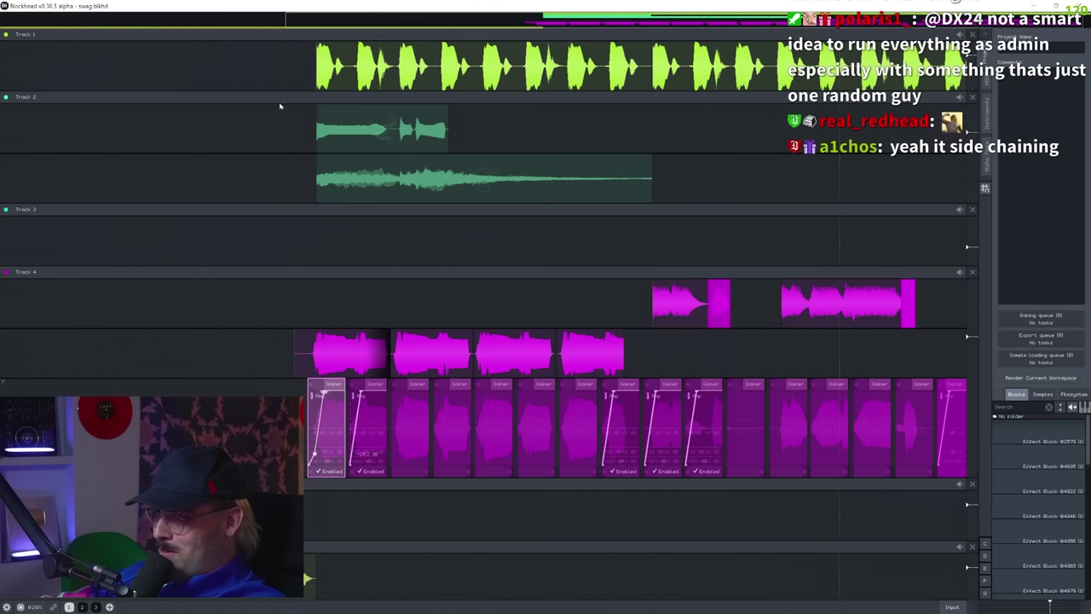
# Play the beat and examine how the Gainer blocks duck the samples above them on Track 4.
pyautogui.press('space')
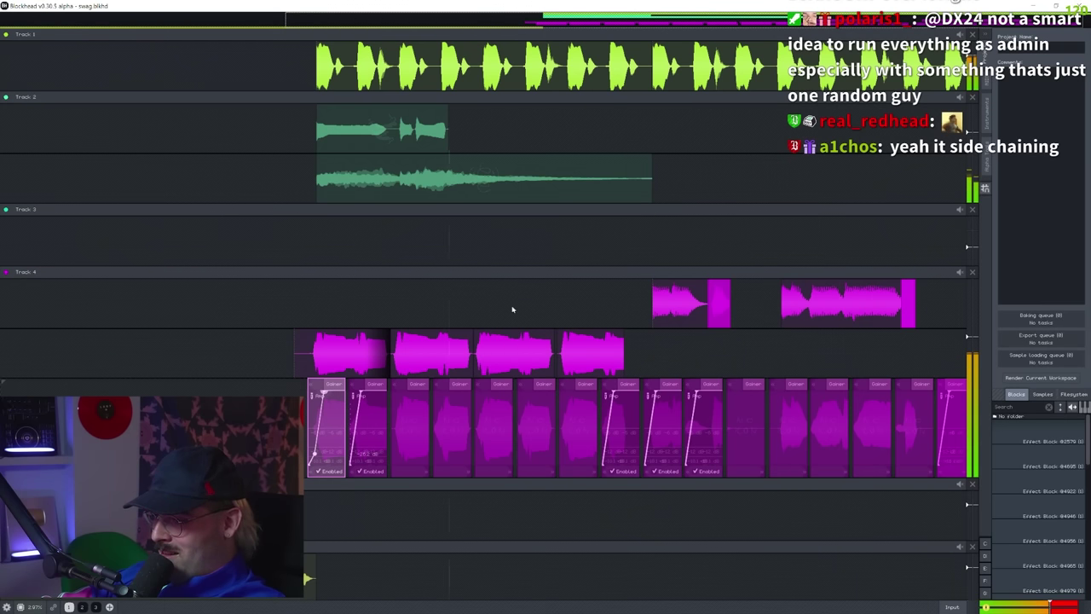
pyautogui.scroll(-4, 597, 350)
pyautogui.scroll(4, 819, 378)
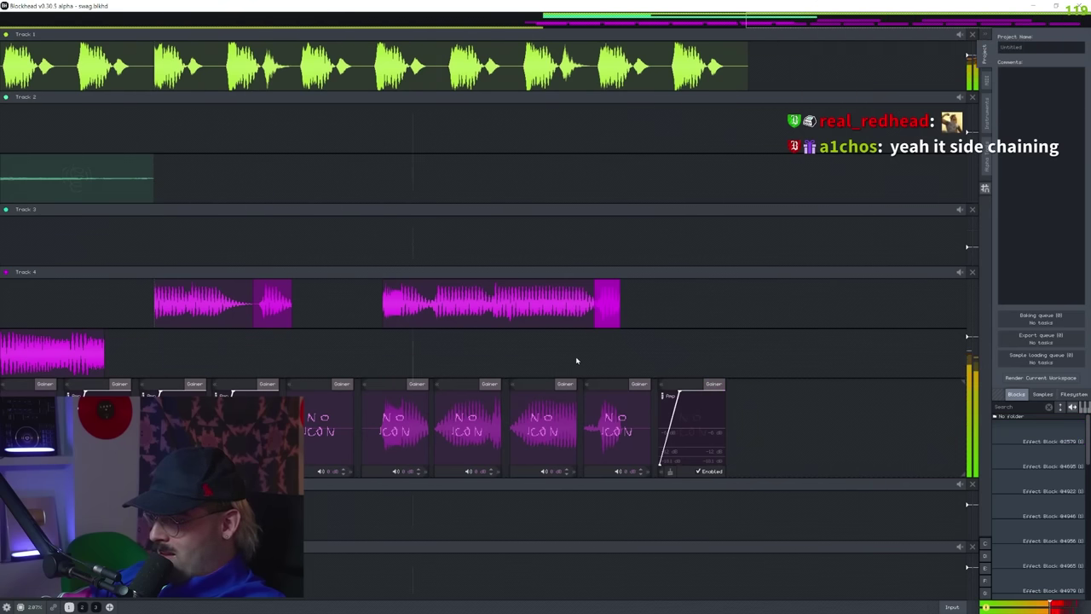
pyautogui.scroll(-4, 565, 367)
pyautogui.scroll(8, 565, 378)
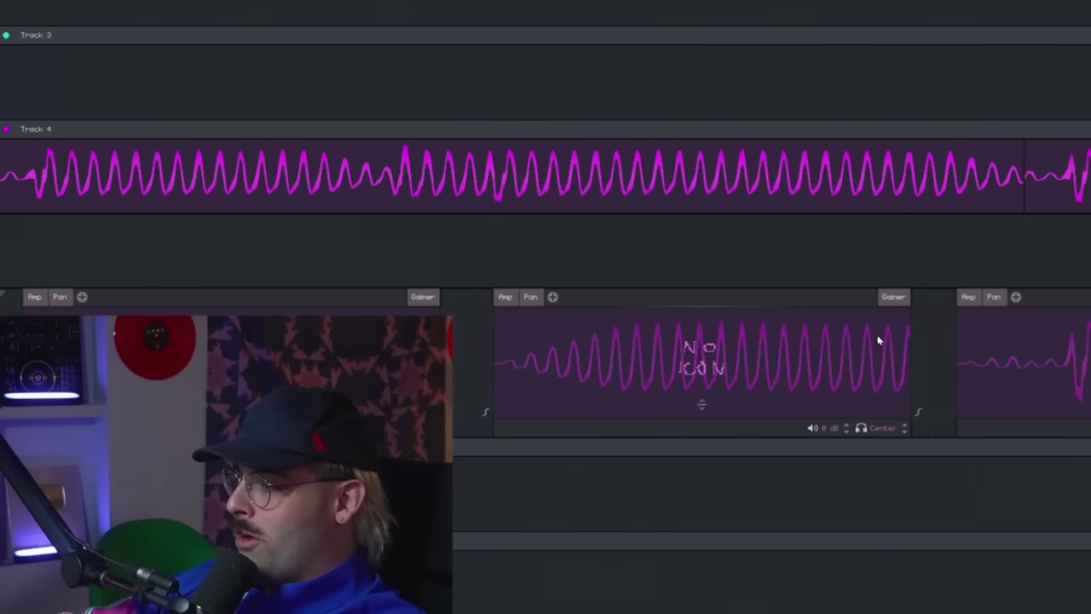
pyautogui.scroll(-8, 878, 341)
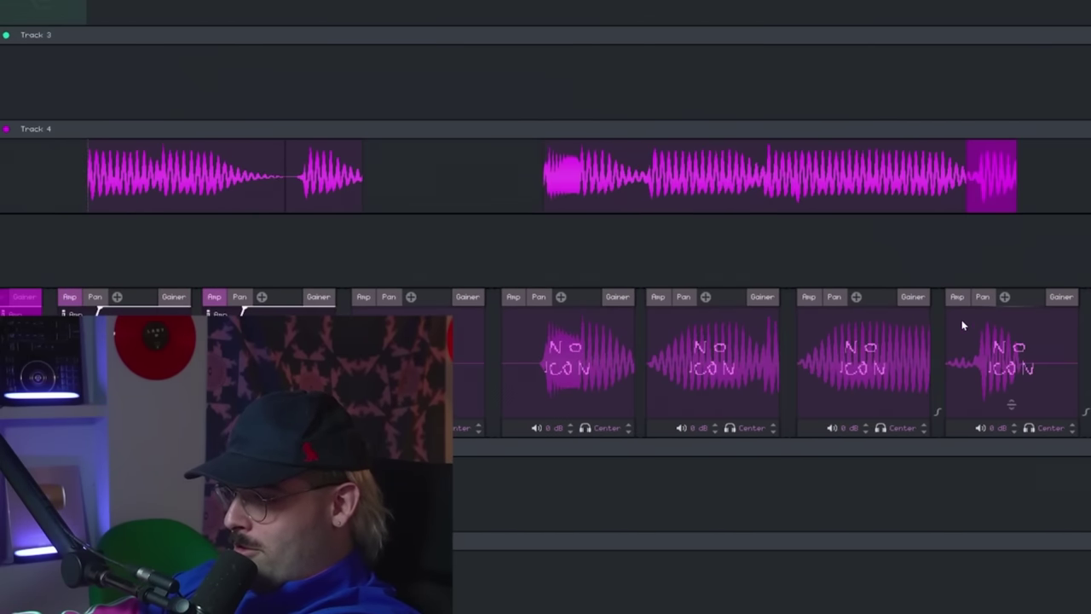
pyautogui.click(1030, 305)
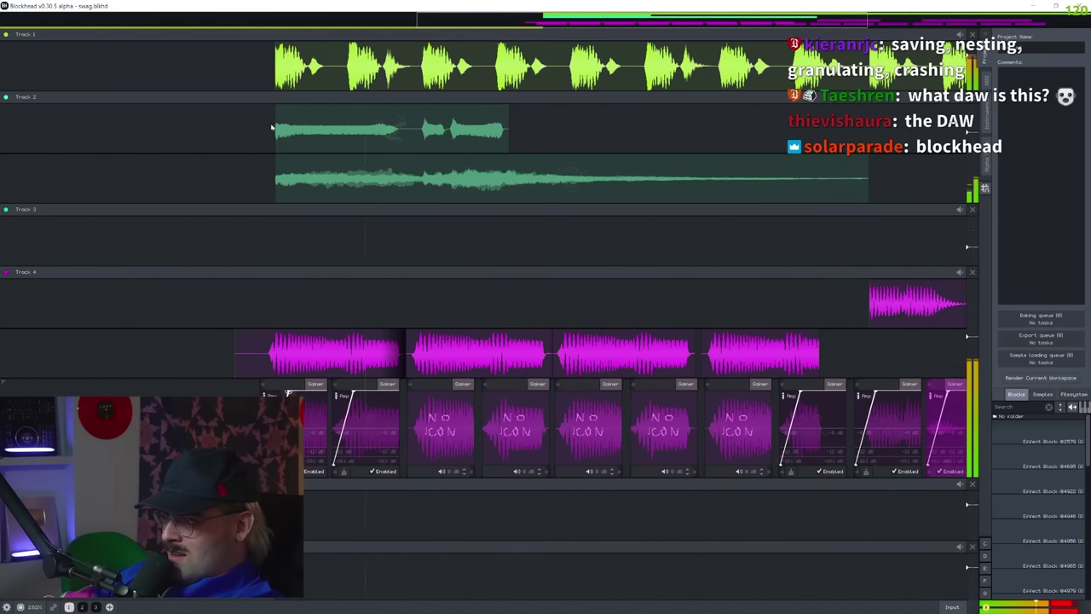
pyautogui.scroll(-5, 343, 163)
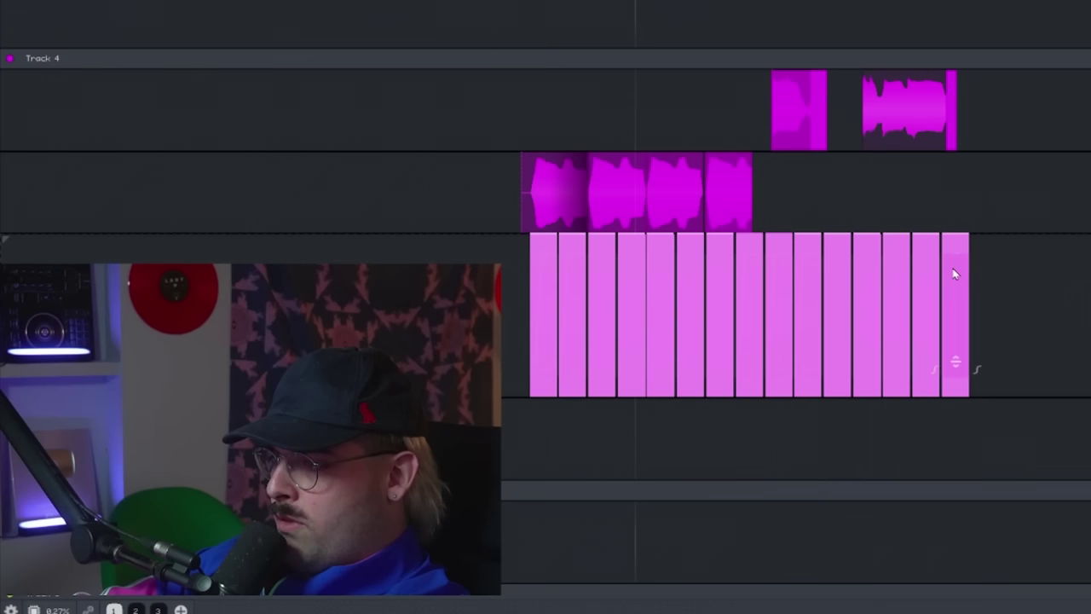
# Add two empty lanes to Track 4 below the Gainer blocks.
pyautogui.moveTo(953, 273); pyautogui.dragTo(959, 453)
pyautogui.rightClick(284, 505)
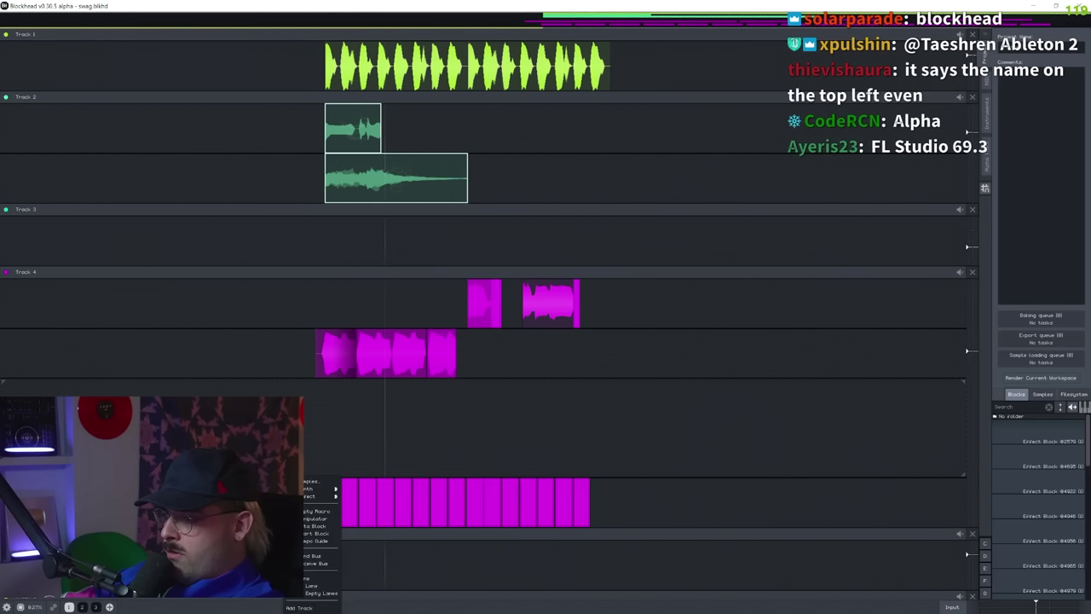
pyautogui.click(318, 542)
# Try to move Track 2's synth and effect blocks into Track 4's lanes below the Gainer blocks.
pyautogui.moveTo(238, 171); pyautogui.dragTo(405, 134)
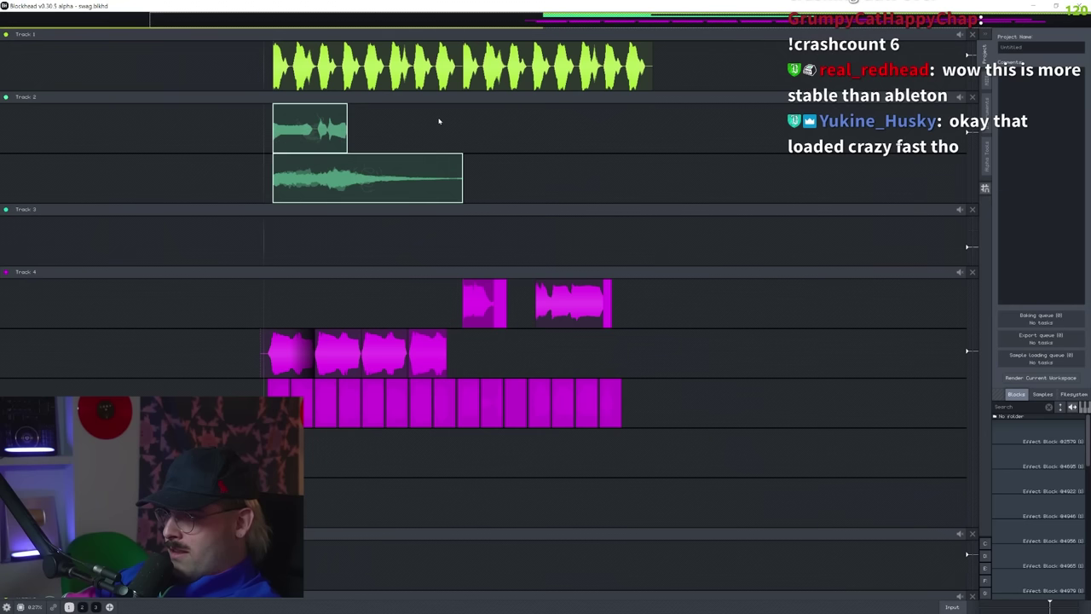
pyautogui.press('Delete')
pyautogui.hotkey('ctrl', 'z')
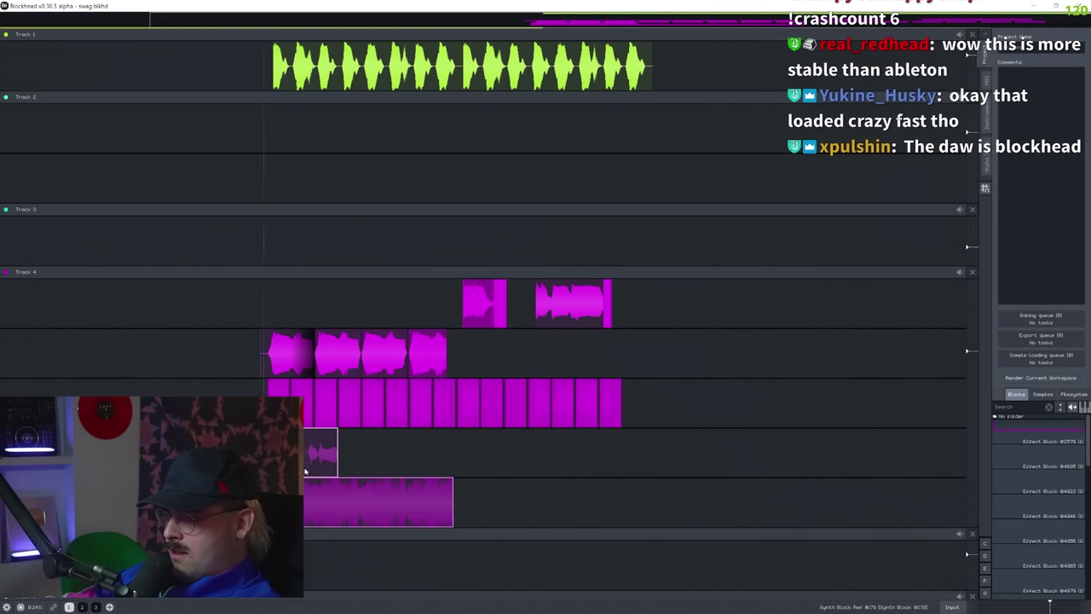
pyautogui.moveTo(306, 469); pyautogui.dragTo(318, 139)
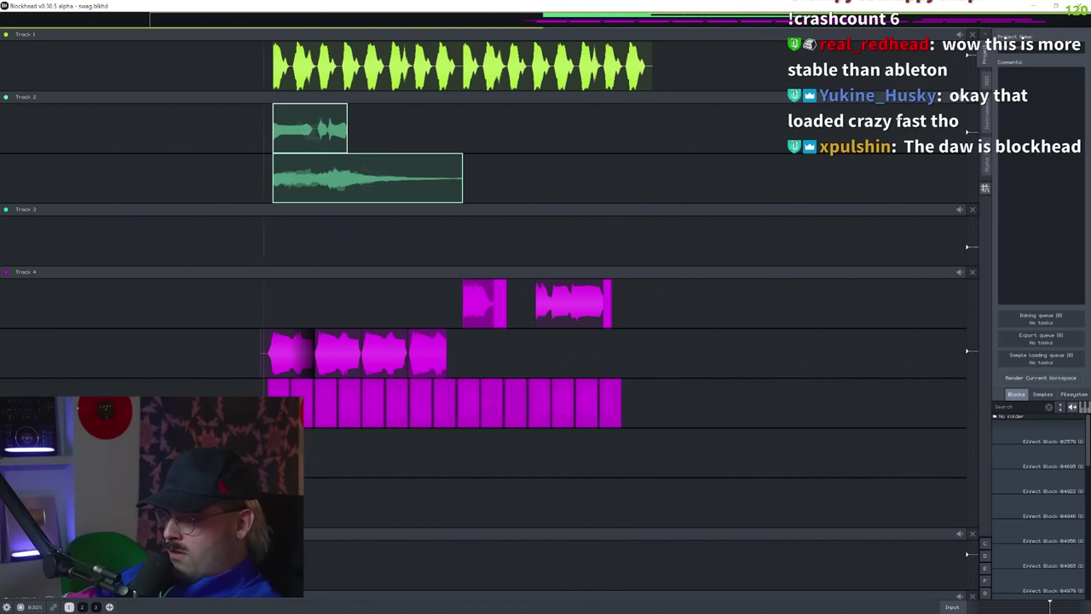
# Move the Gainer blocks to Track 4's lowest lane and Track 2's synth and effect blocks into the two lanes above them.
pyautogui.click(602, 398)
pyautogui.moveTo(611, 392); pyautogui.dragTo(610, 497)
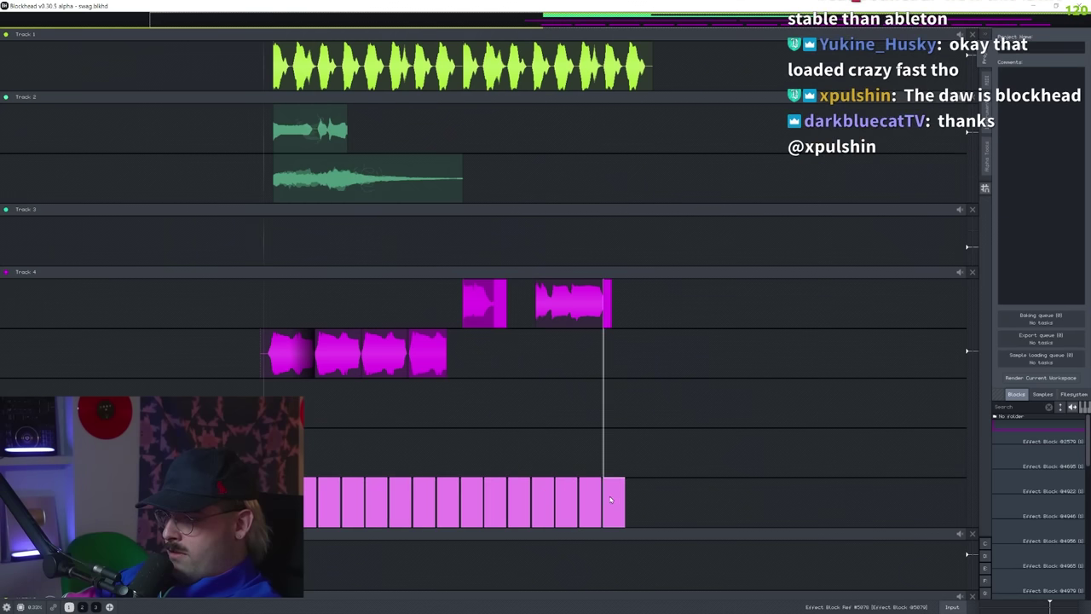
pyautogui.moveTo(324, 267); pyautogui.dragTo(620, 321)
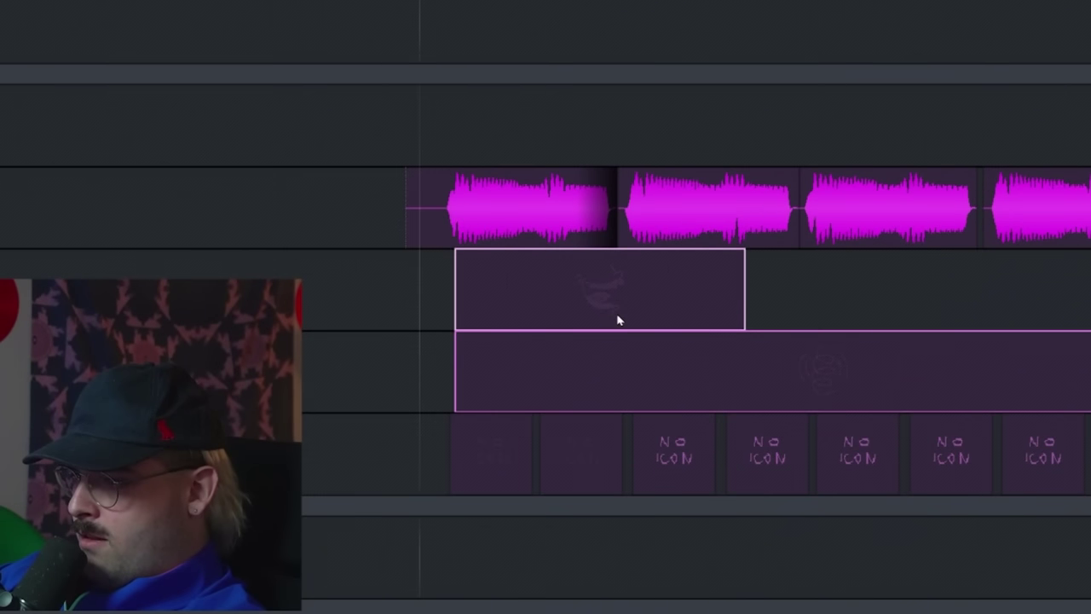
pyautogui.click(377, 287)
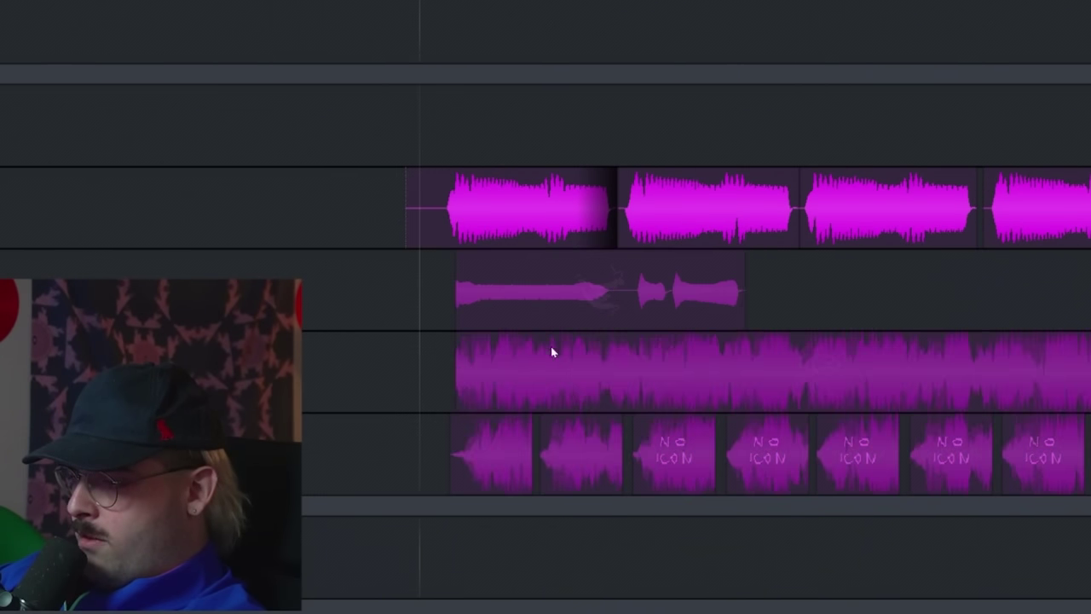
# Play the beat to hear the synth and effect blocks together with the ducked samples on Track 4.
pyautogui.scroll(5, 572, 305)
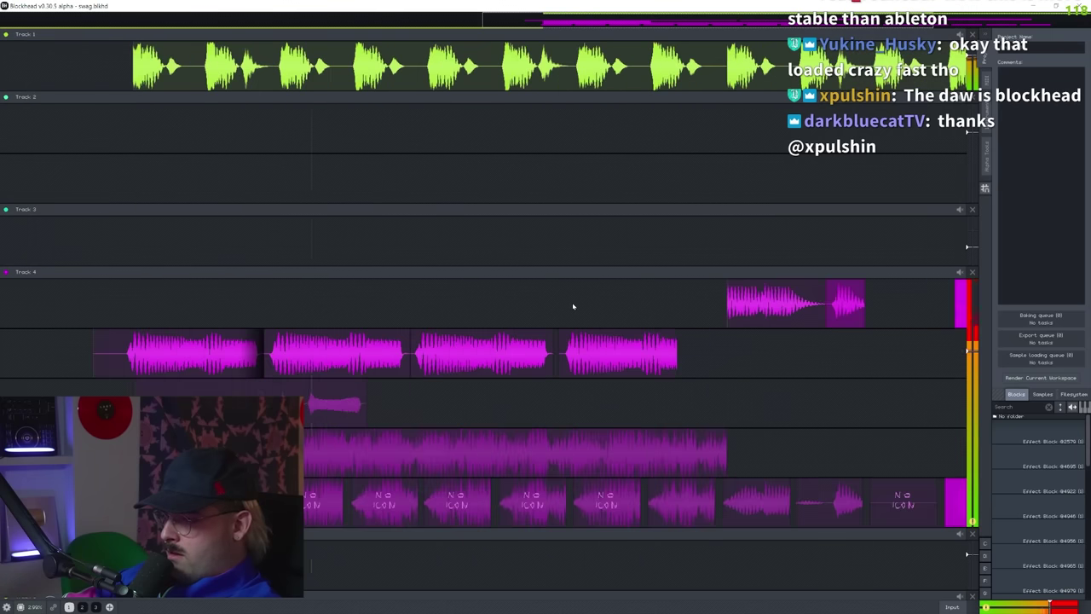
pyautogui.scroll(-5, 563, 308)
pyautogui.scroll(5, 631, 362)
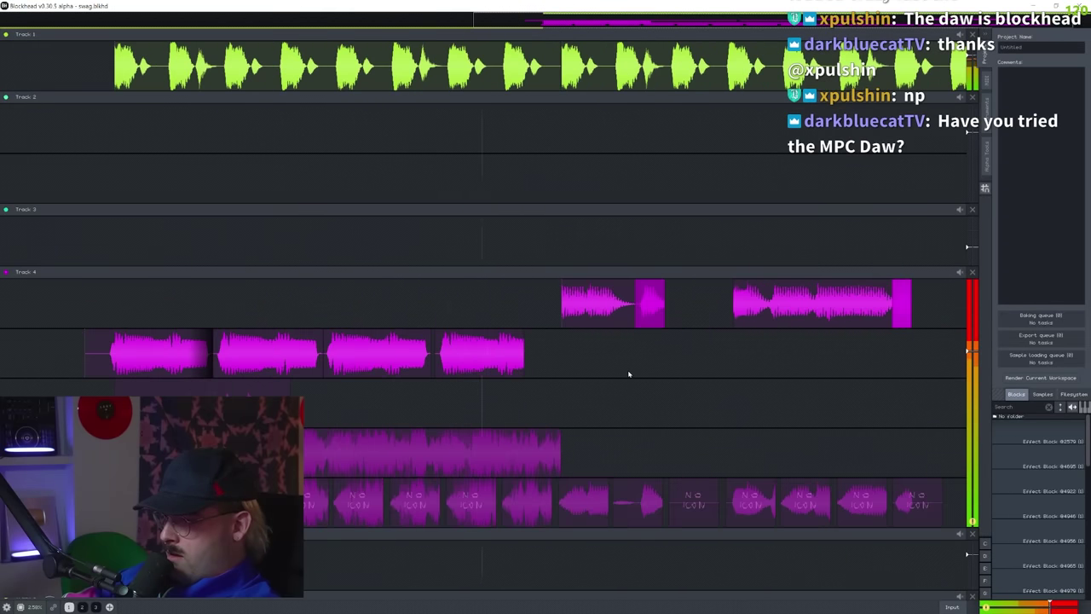
pyautogui.scroll(-2, 622, 375)
pyautogui.scroll(-5, 558, 345)
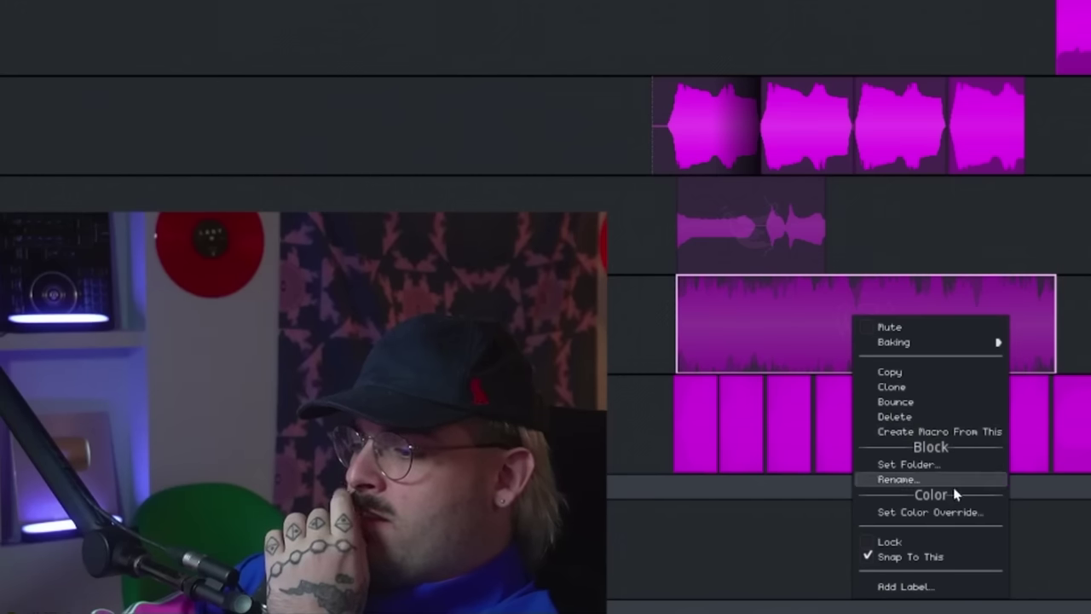
# Bounce the long effect block in Track 4's fourth lane to audio.
pyautogui.press('Escape')
pyautogui.moveTo(955, 486); pyautogui.dragTo(707, 122)
pyautogui.rightClick(708, 123)
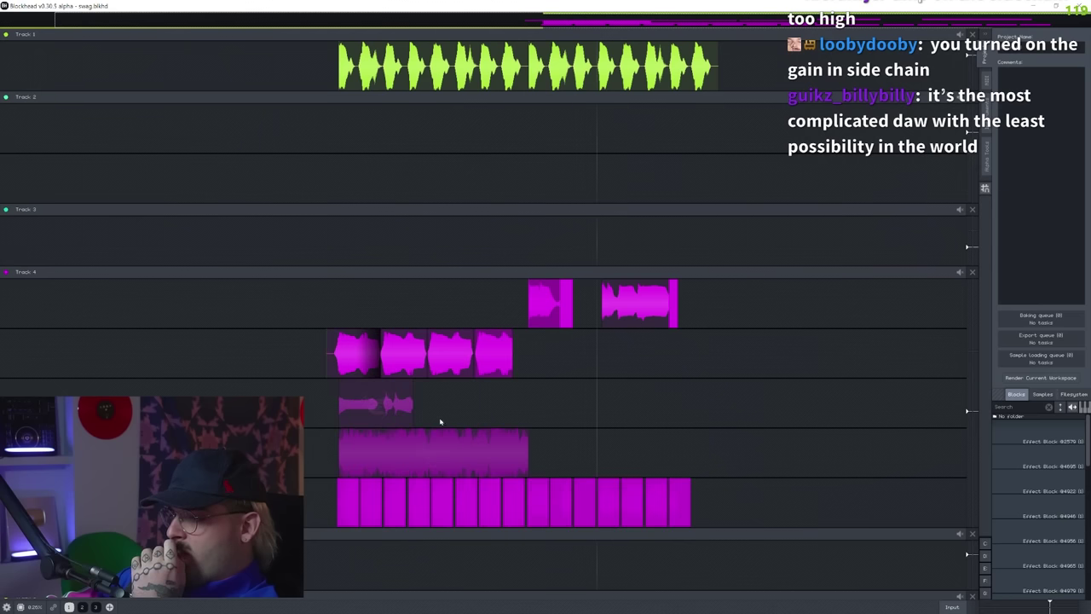
pyautogui.rightClick(406, 438)
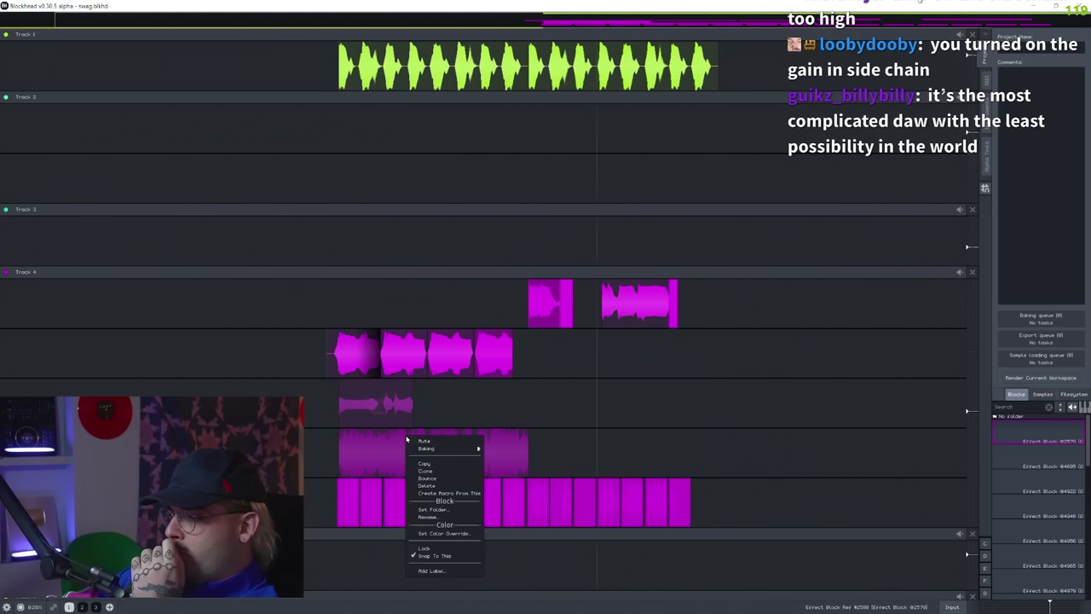
pyautogui.click(434, 479)
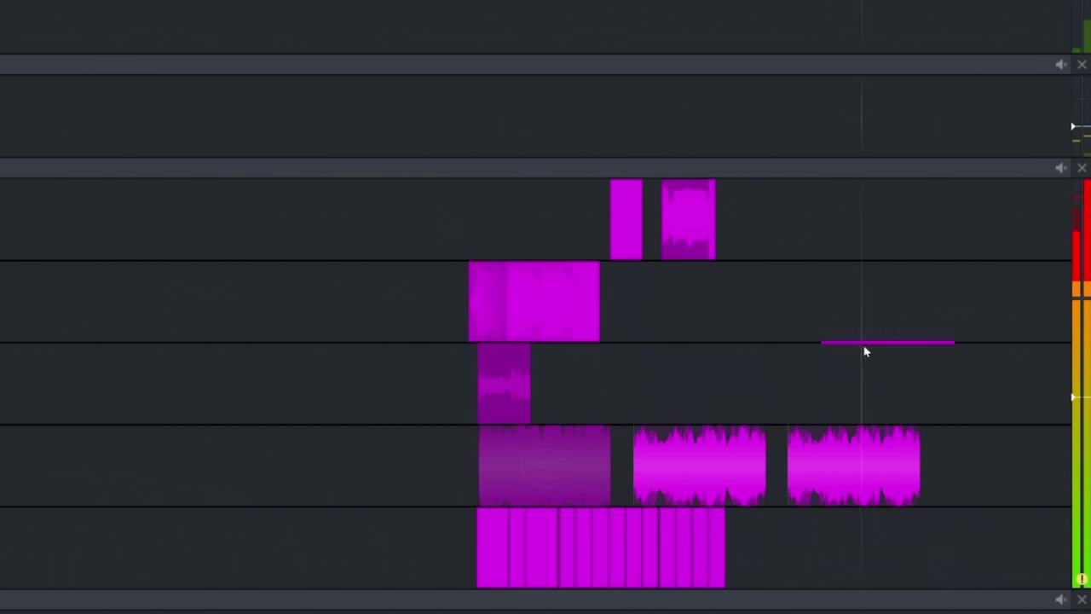
# Play the bounced audio and the start of the beat to compare the sound.
pyautogui.scroll(4, 869, 366)
pyautogui.moveTo(869, 354); pyautogui.dragTo(671, 94)
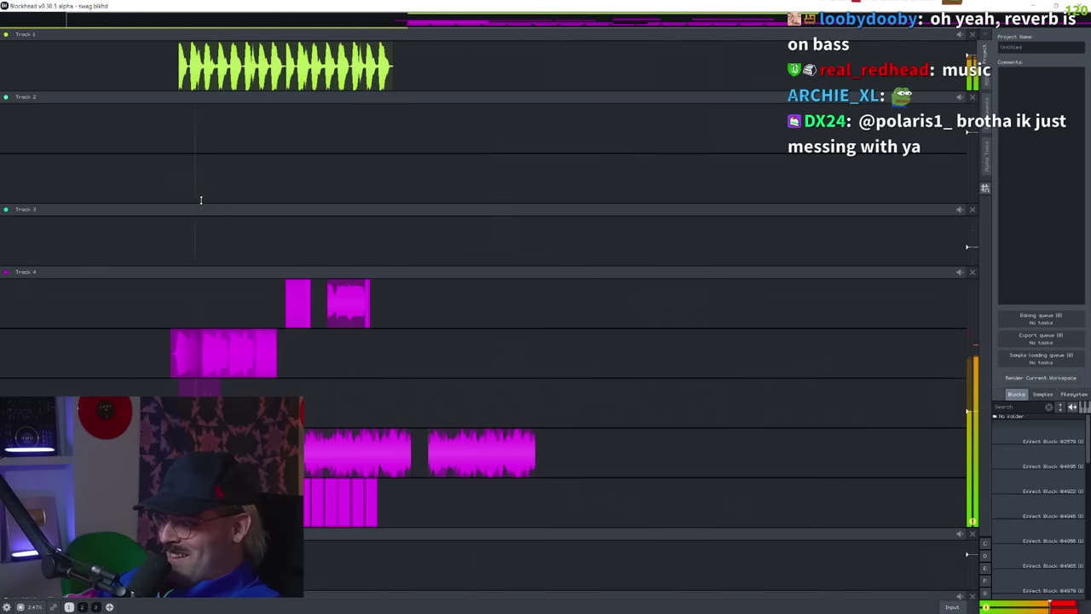
pyautogui.scroll(6, 197, 234)
pyautogui.scroll(-4, 203, 240)
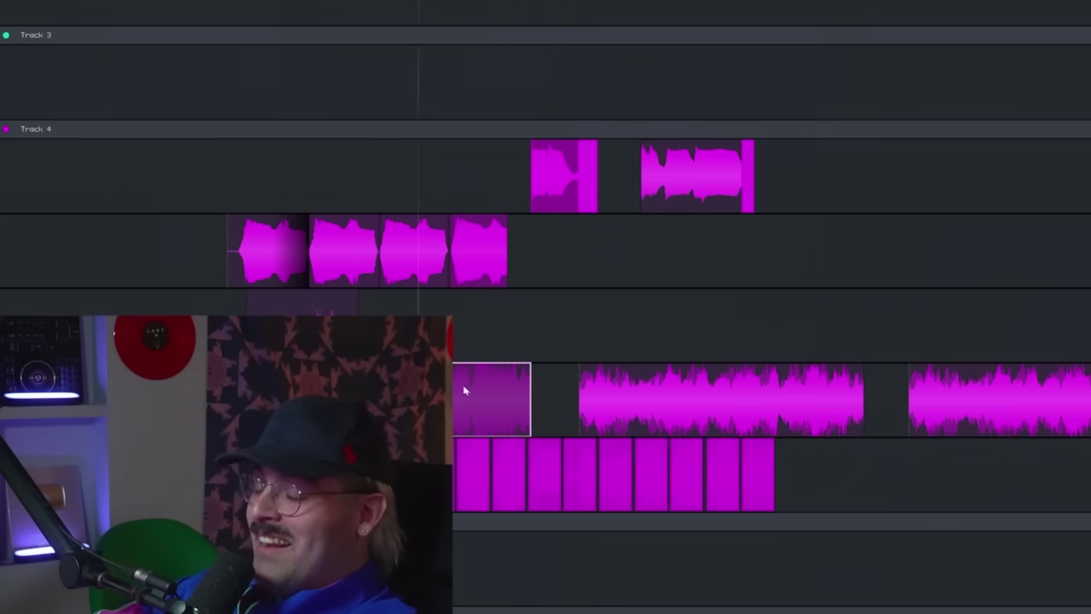
# Insert another effect block on Track 4 in its own lane between the bounced audio and the Gainer blocks.
pyautogui.rightClick(321, 444)
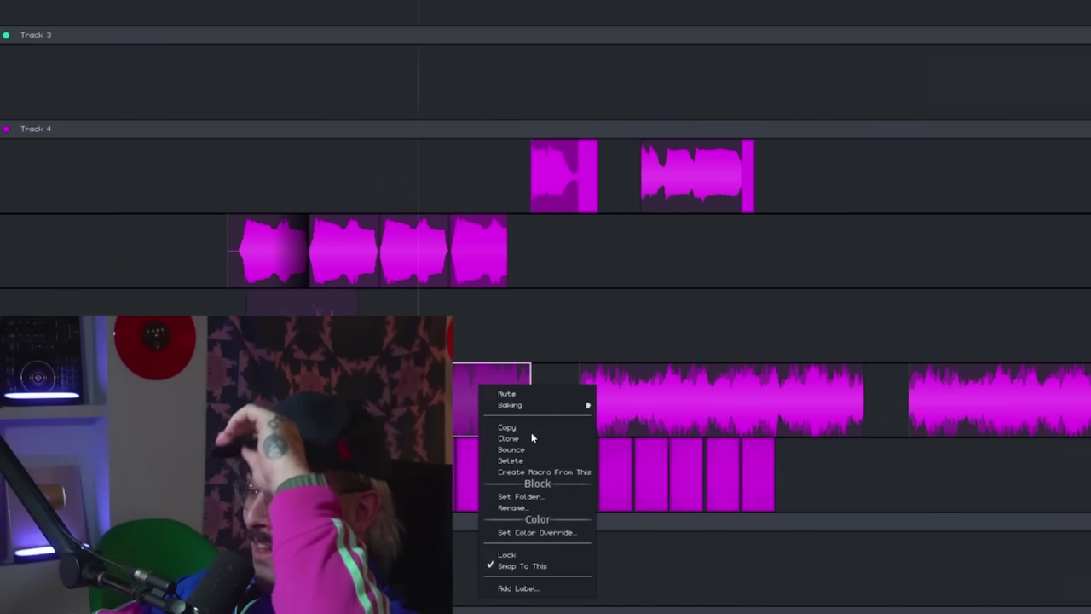
pyautogui.rightClick(362, 555)
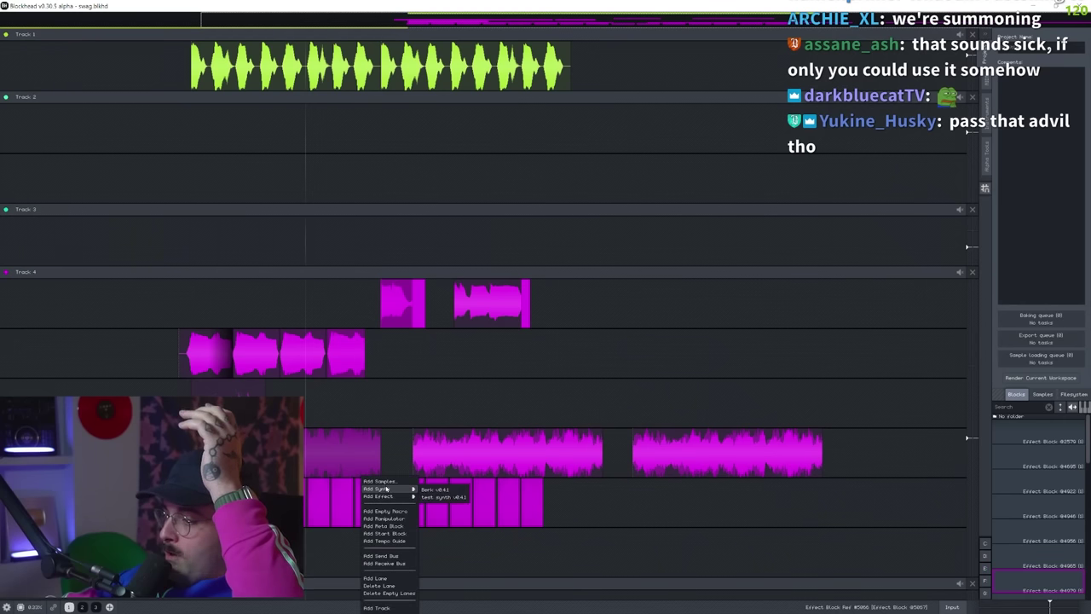
pyautogui.moveTo(377, 496)
pyautogui.moveTo(439, 519)
pyautogui.click(472, 537)
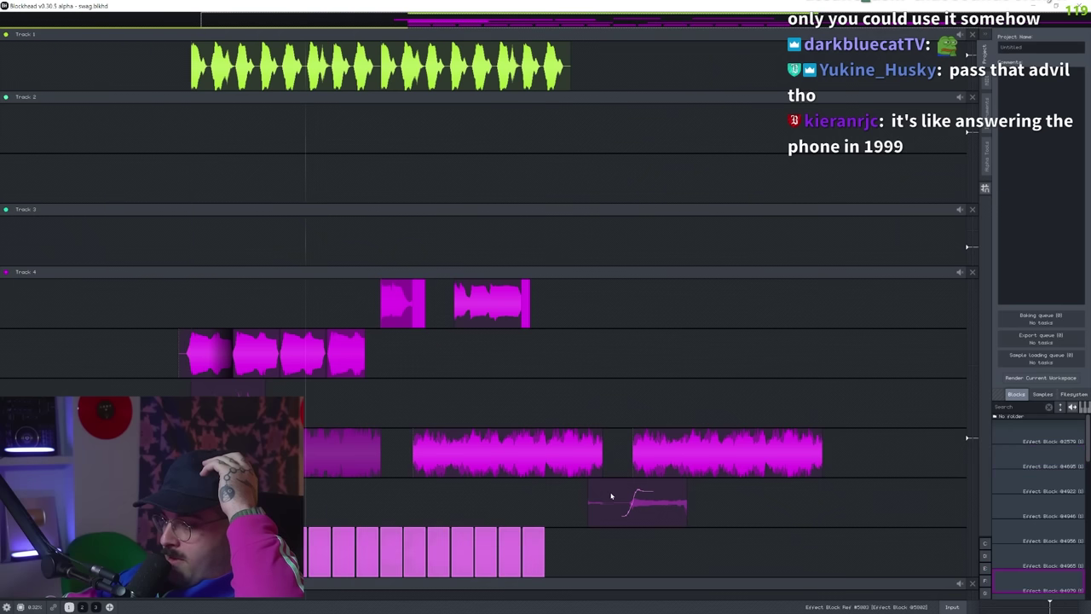
# Try the new effect block stretched across Track 4's audio above the Gainer blocks, and delete it.
pyautogui.moveTo(610, 495); pyautogui.dragTo(255, 496)
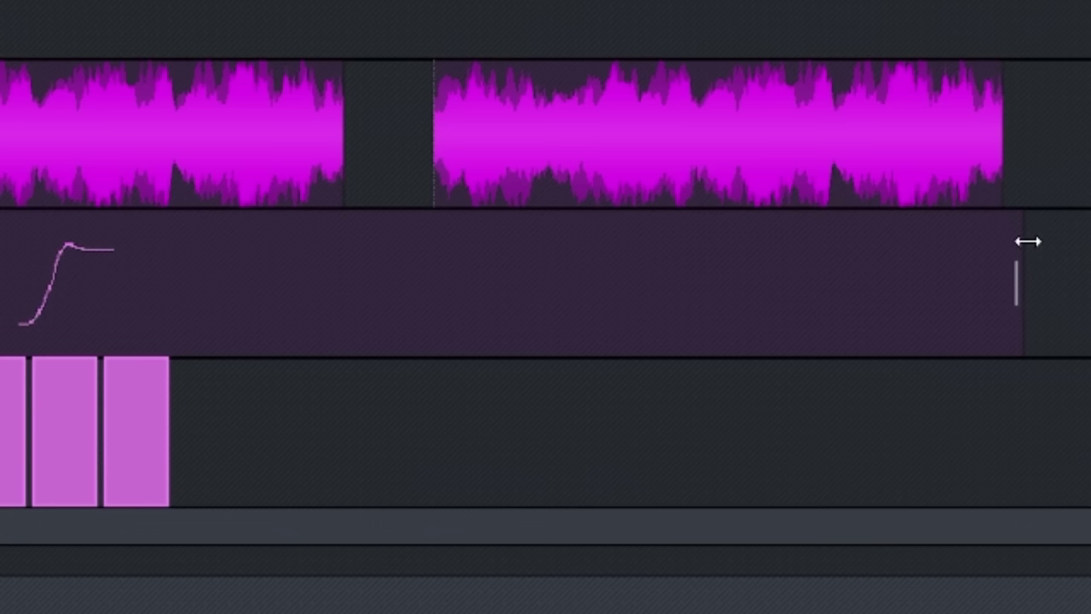
pyautogui.moveTo(831, 488); pyautogui.dragTo(825, 490)
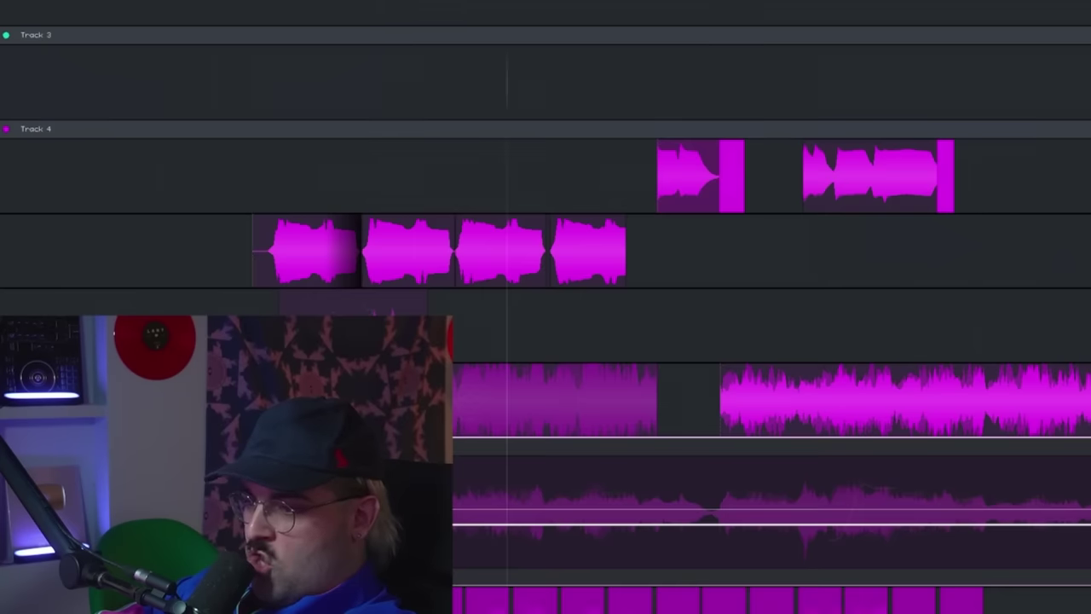
pyautogui.scroll(-5, 150, 197)
pyautogui.scroll(5, 150, 198)
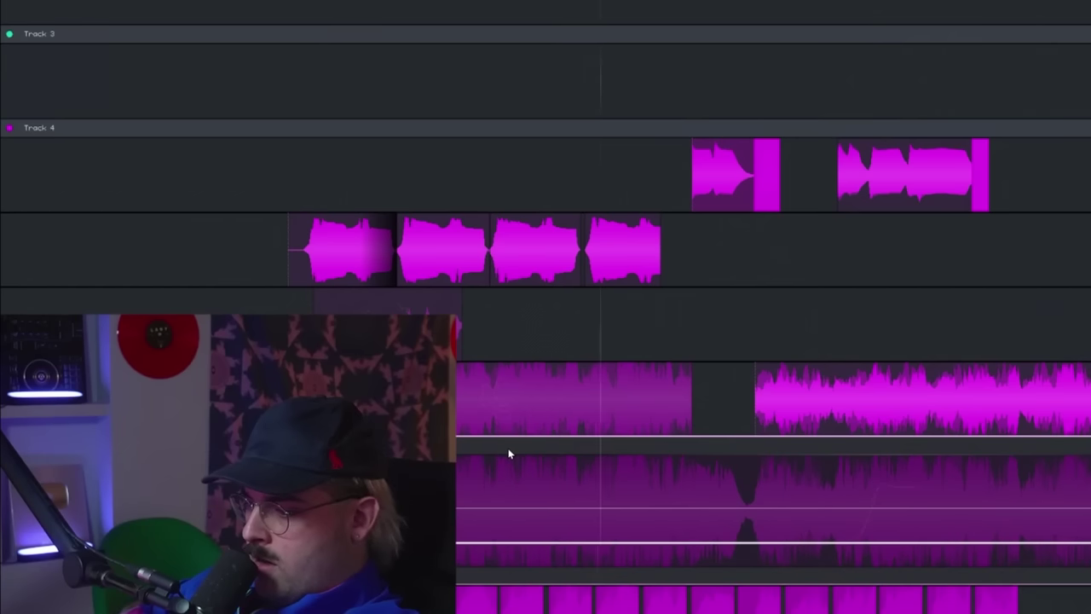
pyautogui.press('Delete')
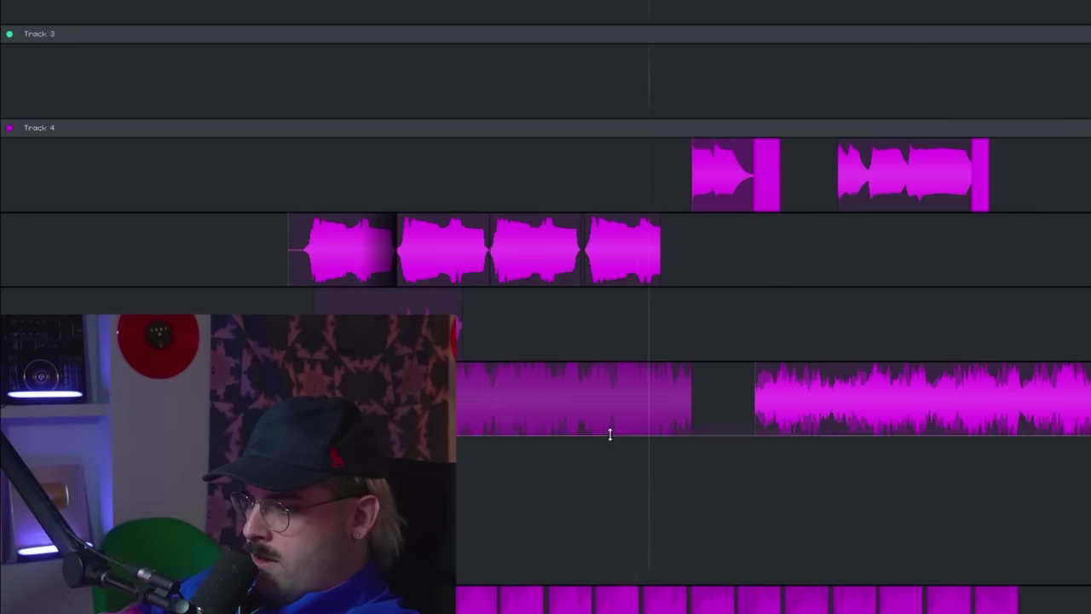
# Move the sample clips from Track 4 to Track 3 and delete the empty lane above the Berk synth.
pyautogui.scroll(-10, 606, 434)
pyautogui.scroll(10, 598, 416)
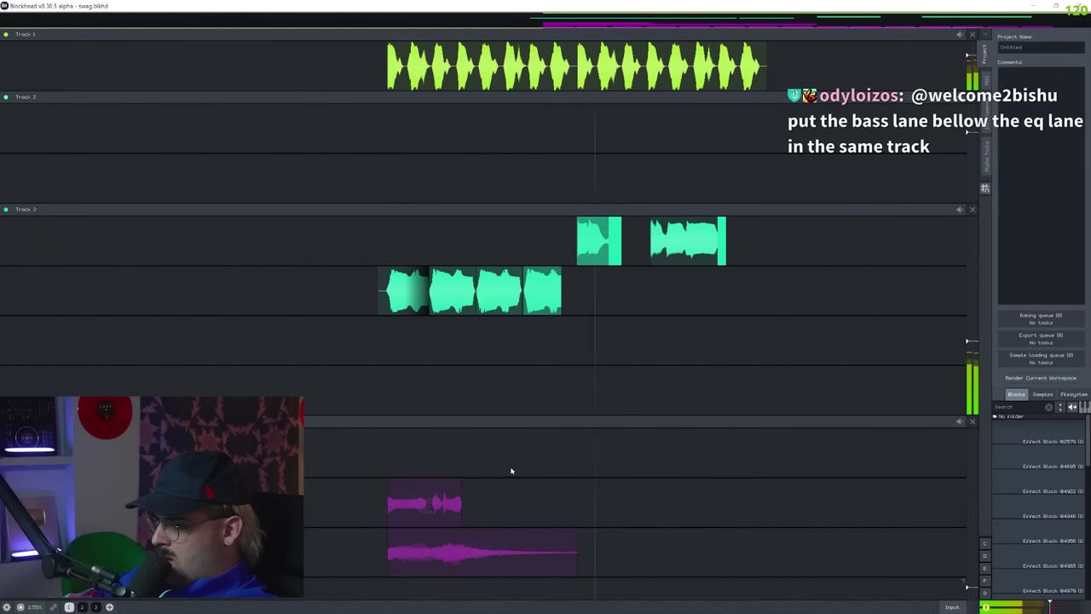
pyautogui.rightClick(512, 470)
pyautogui.click(546, 562)
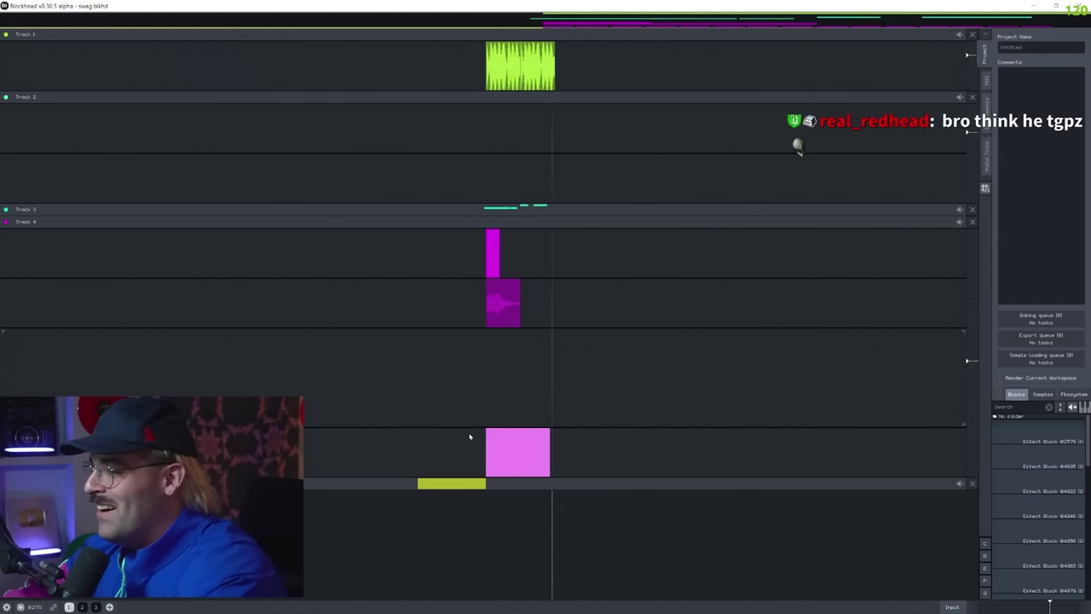
# Play the start of the beat to hear the samples on Track 3 without the Gainer ducking.
pyautogui.scroll(5, 939, 293)
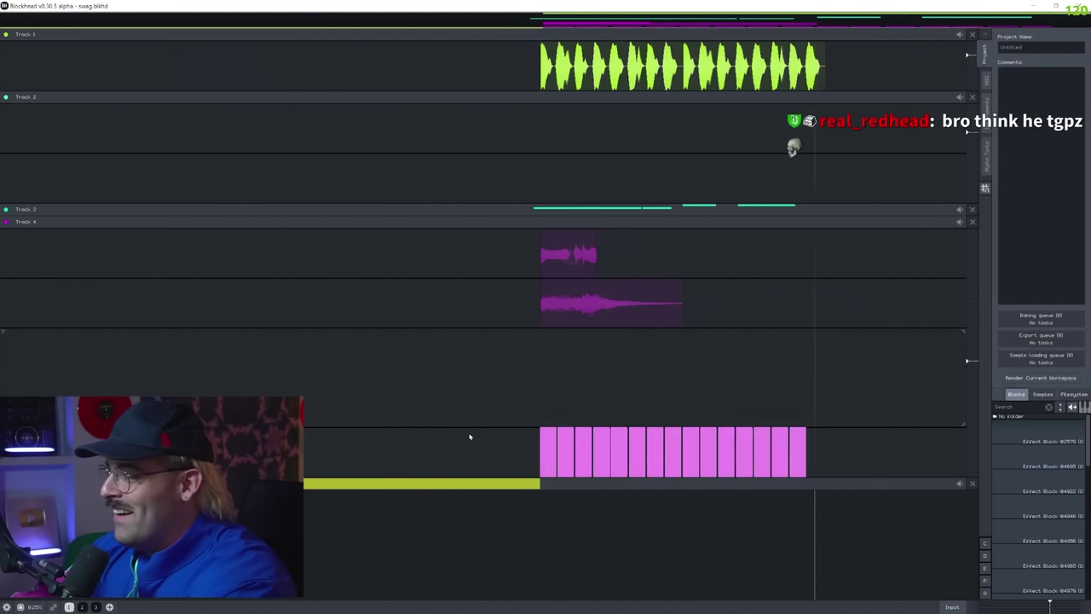
pyautogui.scroll(-4, 875, 465)
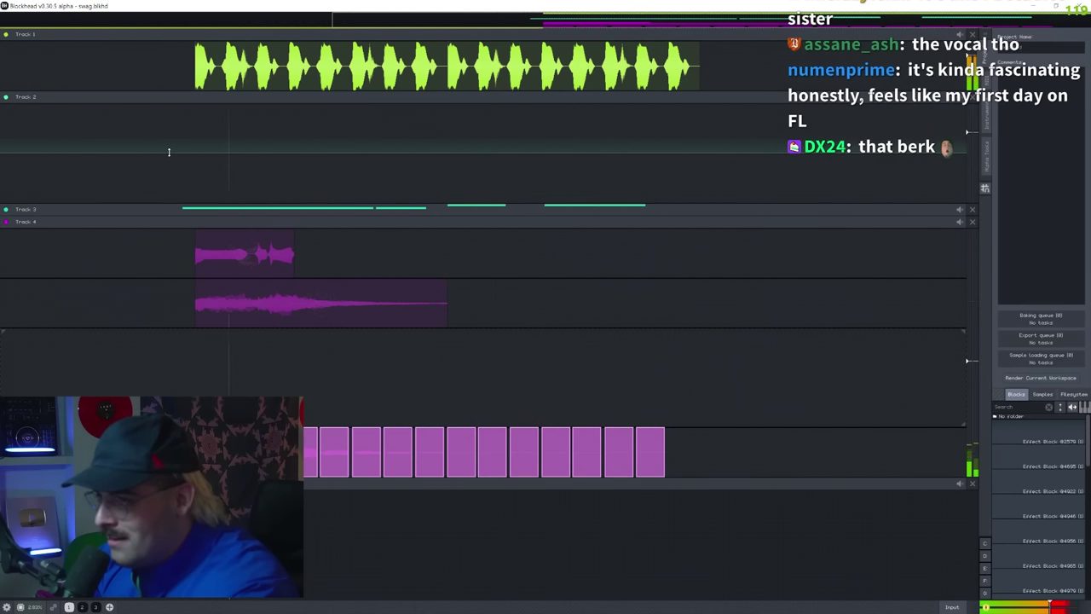
pyautogui.press('space')
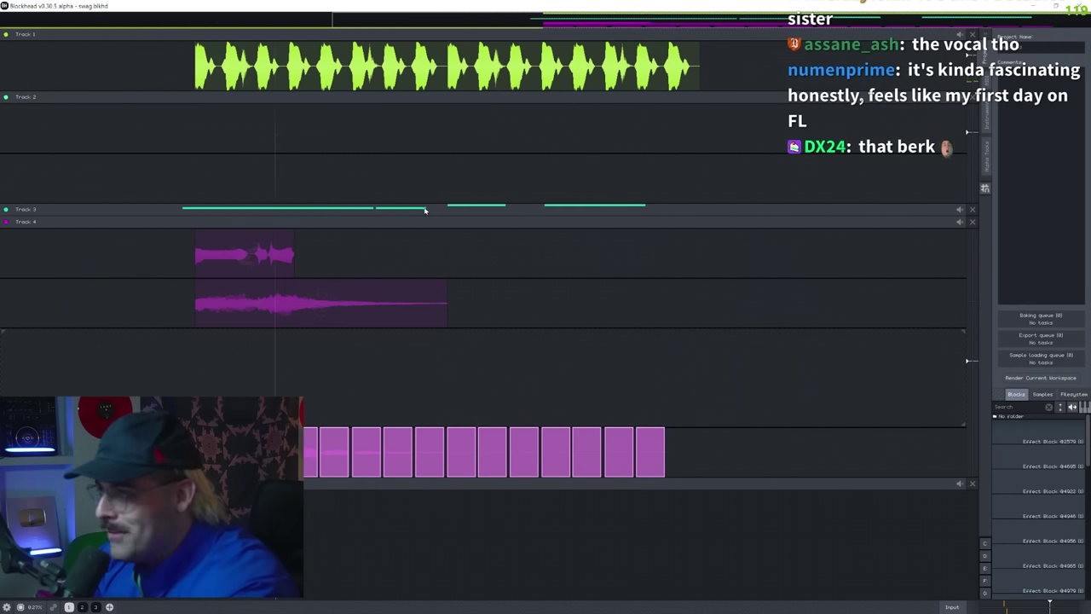
pyautogui.click(426, 210)
pyautogui.rightClick(180, 346)
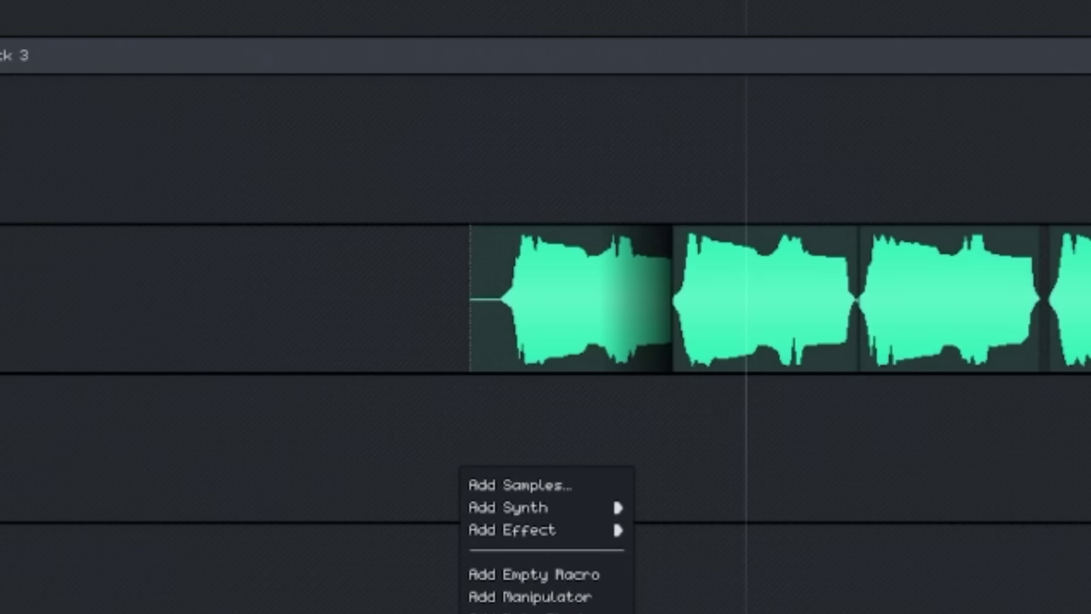
pyautogui.moveTo(513, 529)
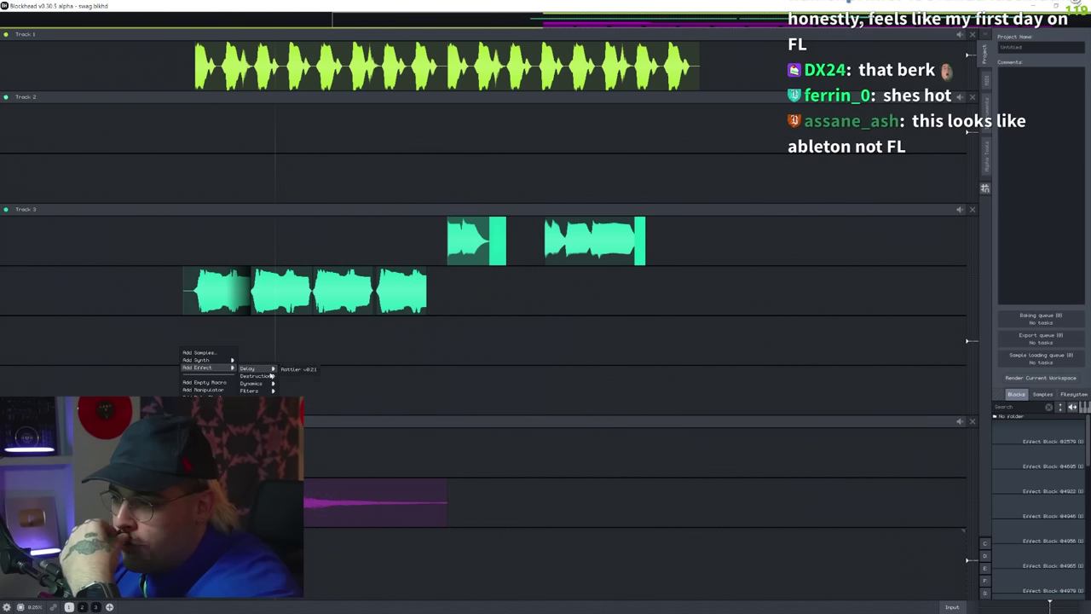
pyautogui.scroll(-3, 203, 476)
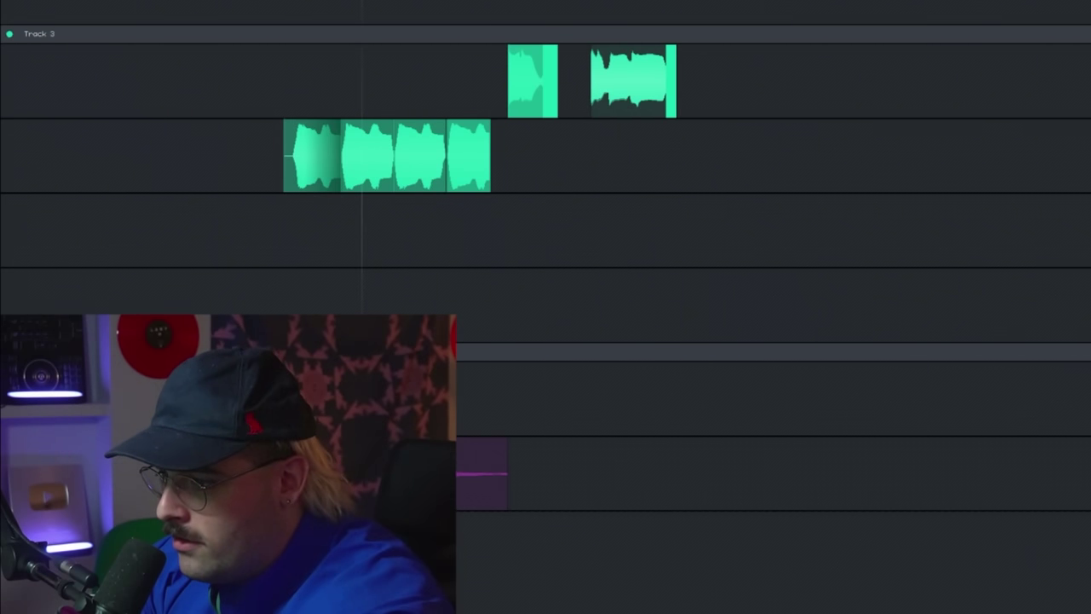
# Copy the row of Gainer blocks from Track 4 into an empty lane below the samples on Track 3.
pyautogui.click(342, 33)
pyautogui.press('space')
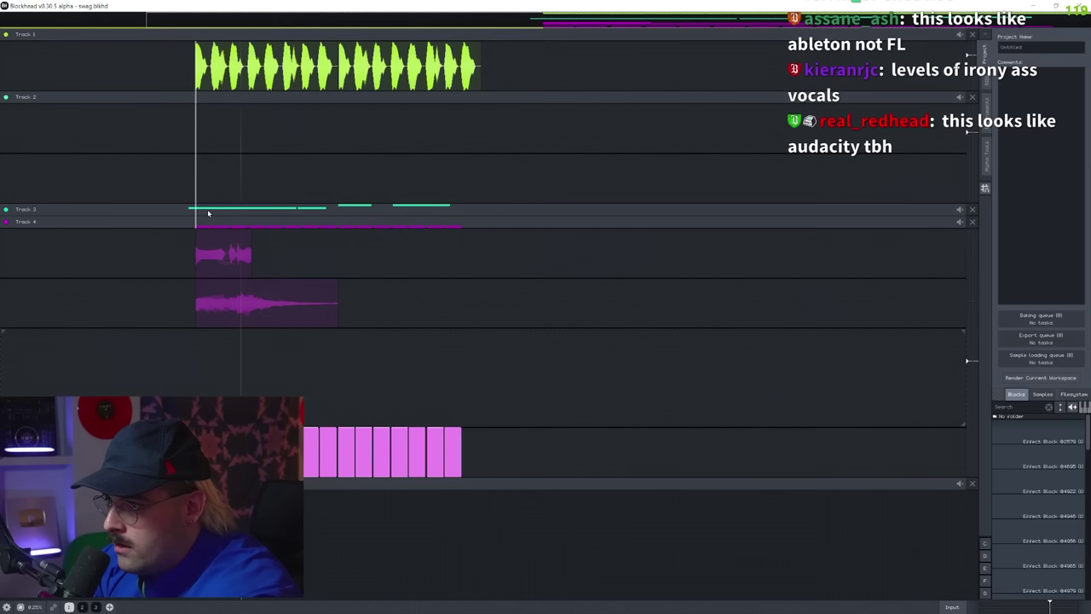
pyautogui.moveTo(209, 214); pyautogui.dragTo(208, 258)
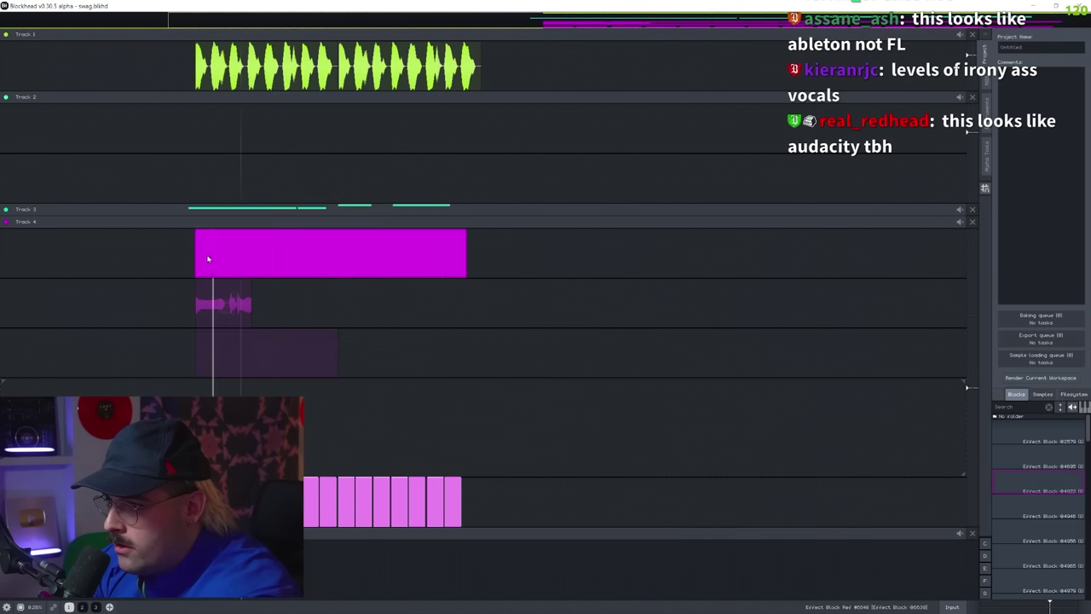
pyautogui.click(185, 211)
pyautogui.moveTo(493, 460); pyautogui.dragTo(207, 394)
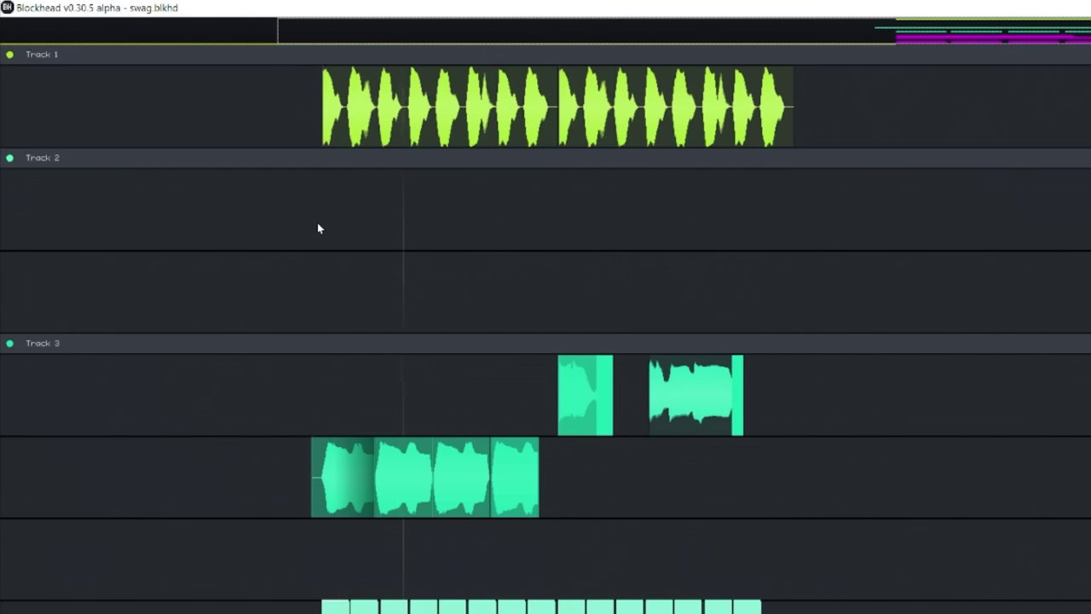
# Move the sample clips from Track 4's upper lanes to Track 3 again and add a lane beneath them.
pyautogui.scroll(4, 425, 440)
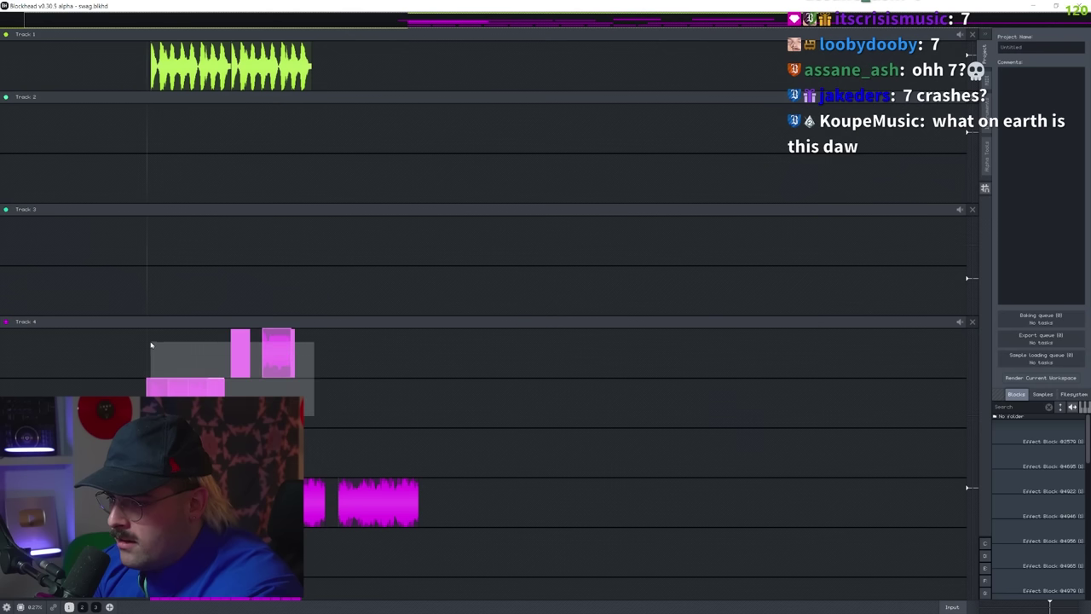
pyautogui.moveTo(151, 344); pyautogui.dragTo(151, 344)
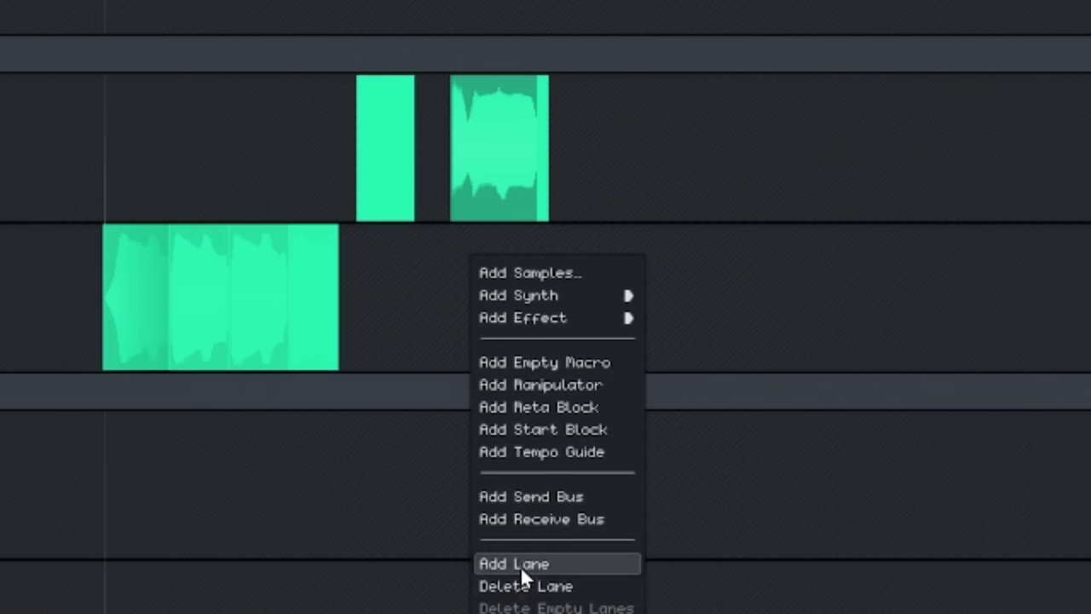
pyautogui.click(520, 565)
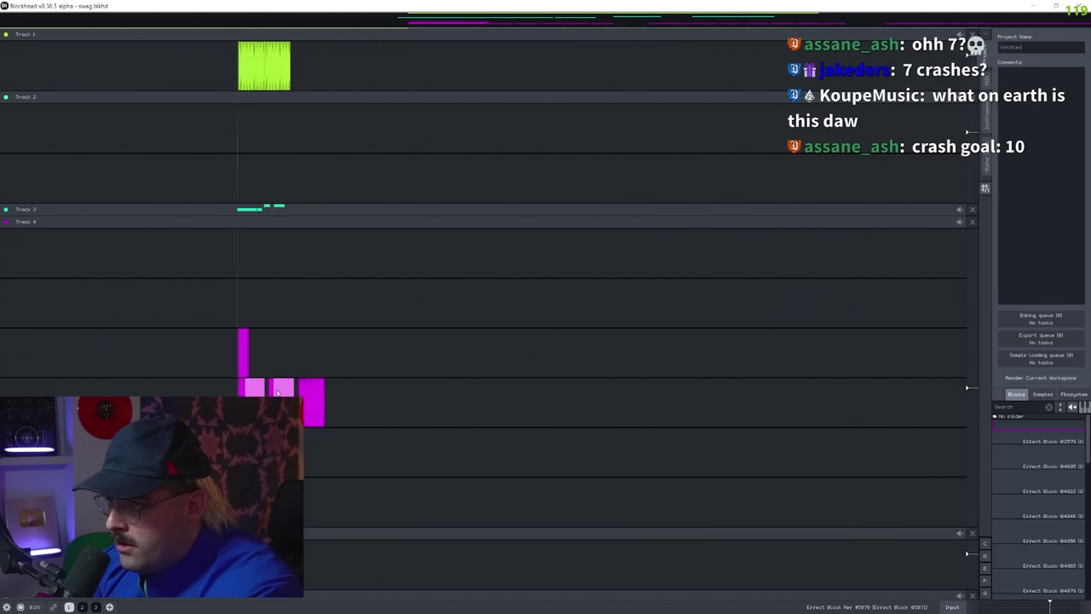
# Duplicate Track 4's Gainer blocks into the third lane of Track 3, lined up with the start of the samples.
pyautogui.moveTo(277, 383); pyautogui.dragTo(269, 269)
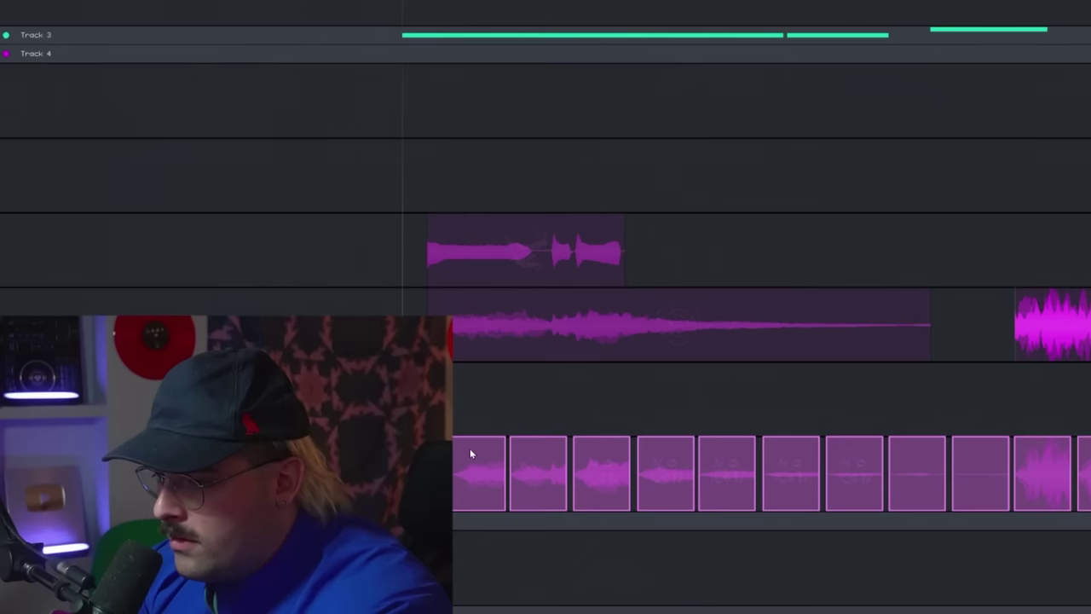
pyautogui.moveTo(314, 489); pyautogui.dragTo(295, 211)
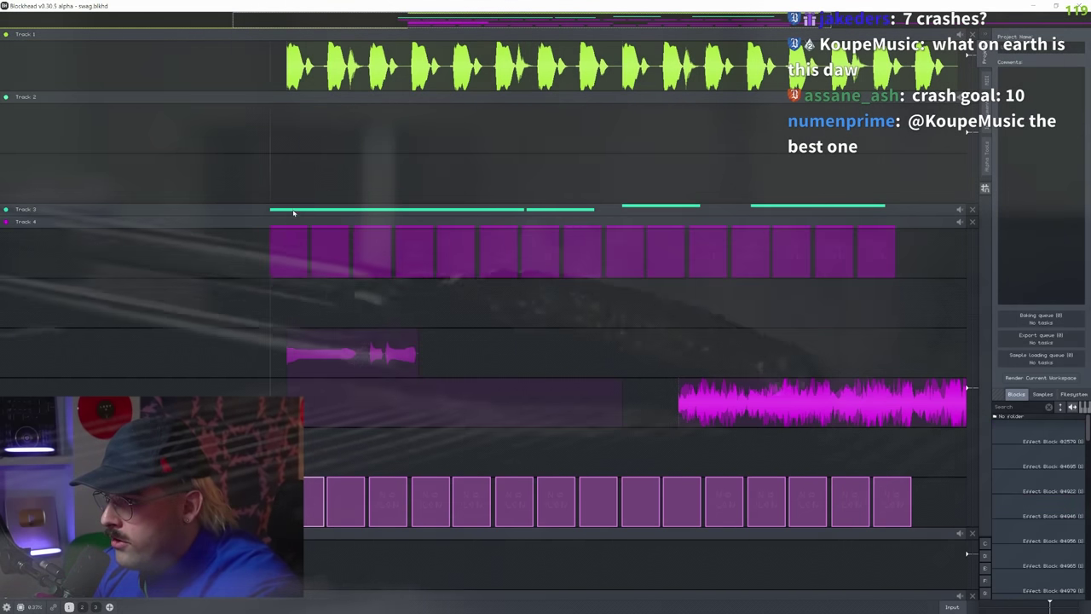
pyautogui.doubleClick(295, 210)
pyautogui.moveTo(284, 383); pyautogui.dragTo(880, 347)
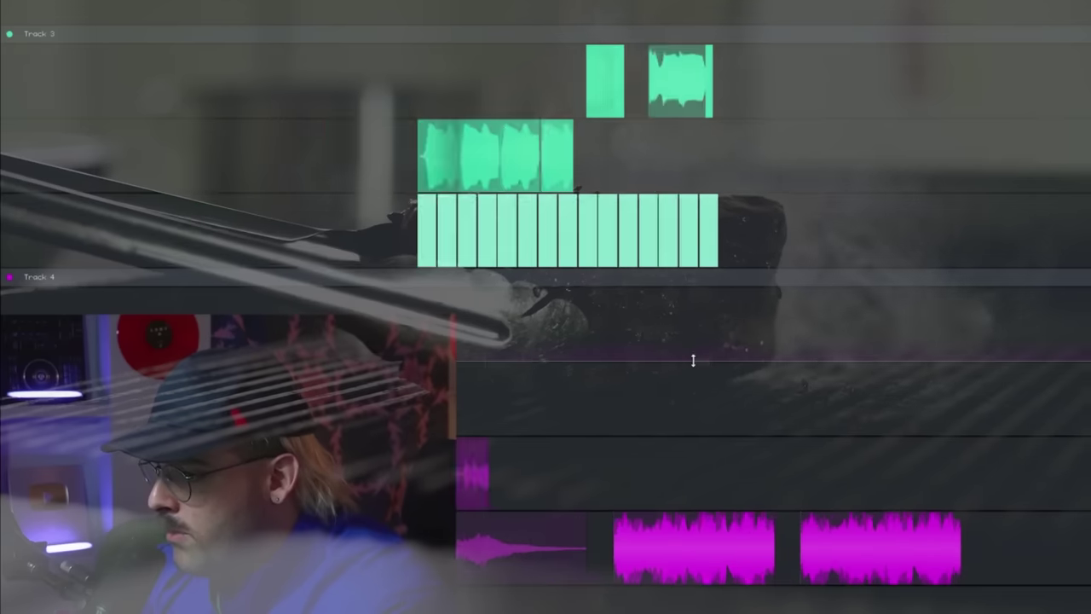
# Delete the empty lanes on Track 4 so only the synth, effect and Gainer lanes remain.
pyautogui.scroll(-3, 458, 475)
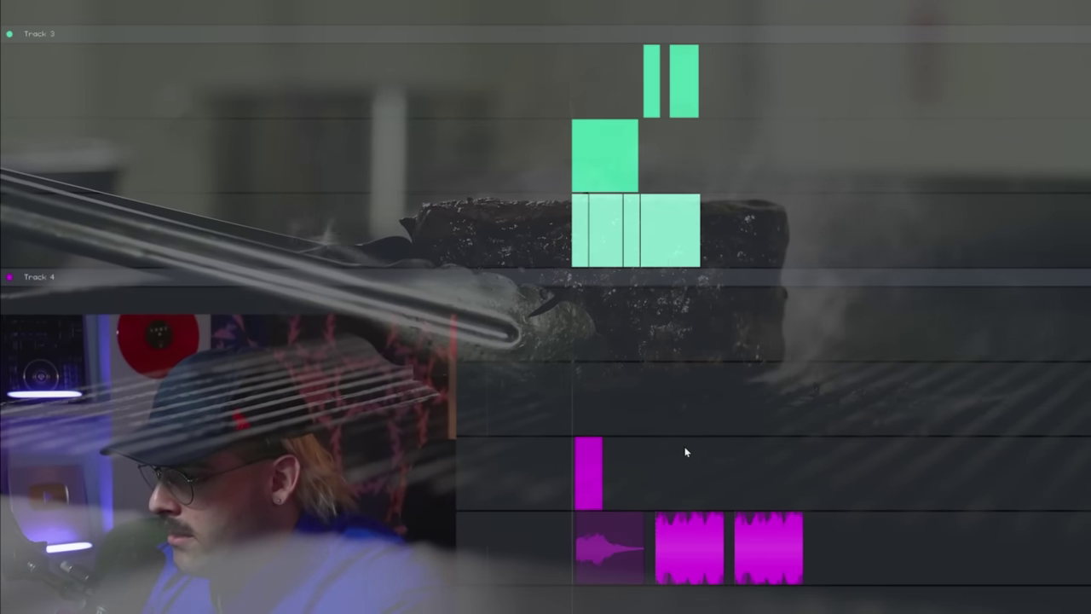
pyautogui.scroll(2, 456, 481)
pyautogui.rightClick(431, 414)
pyautogui.click(558, 324)
pyautogui.rightClick(574, 329)
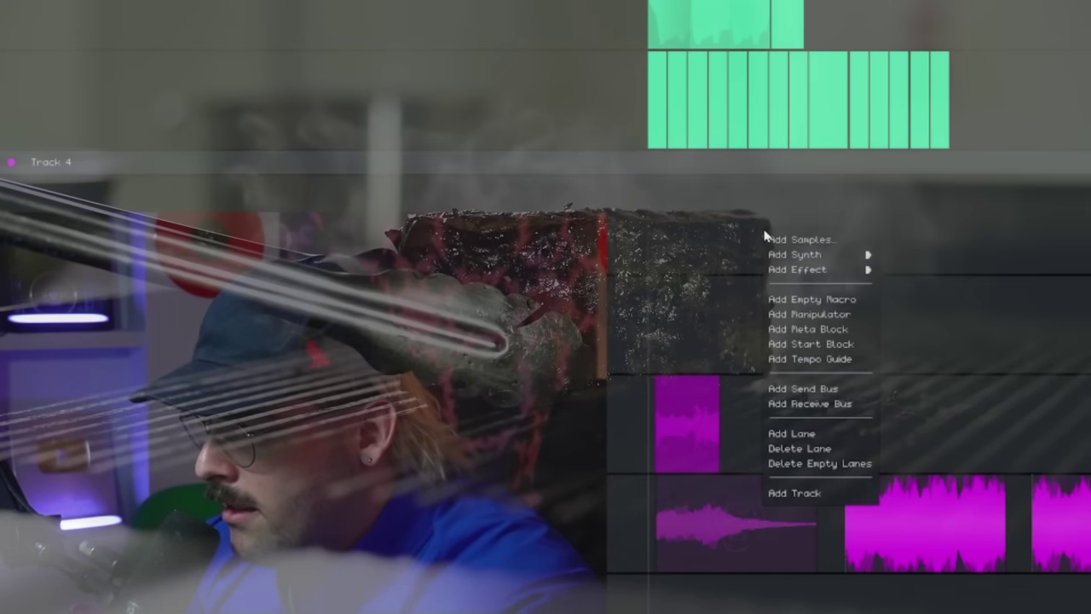
pyautogui.click(813, 446)
# Insert a Highpass filter in a new lane below Track 4's Gainer blocks and extend it across the audio.
pyautogui.rightClick(504, 545)
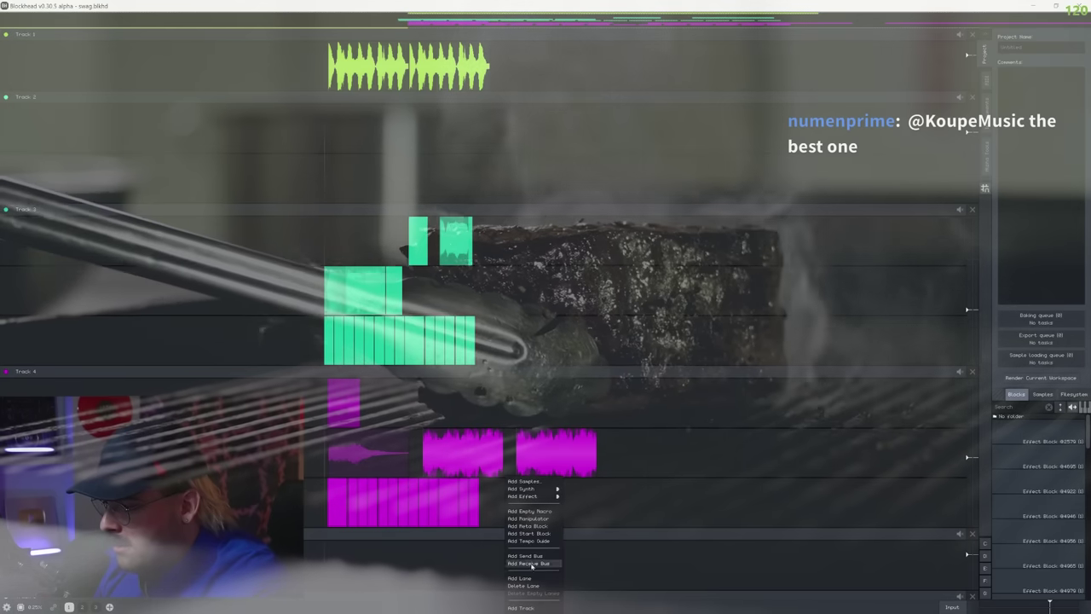
pyautogui.click(532, 581)
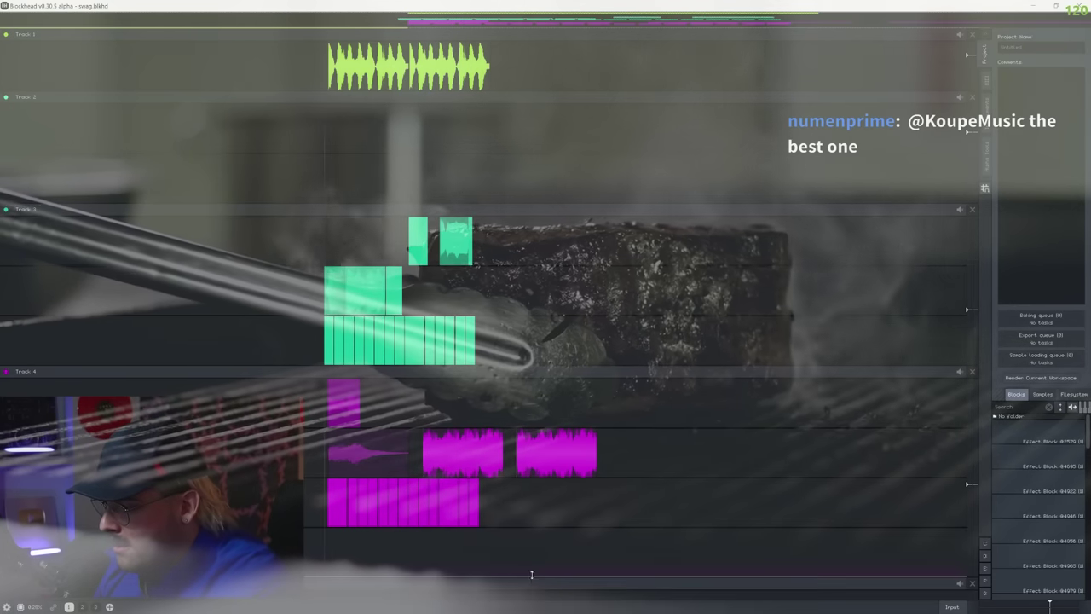
pyautogui.rightClick(404, 545)
pyautogui.moveTo(421, 496)
pyautogui.moveTo(473, 519)
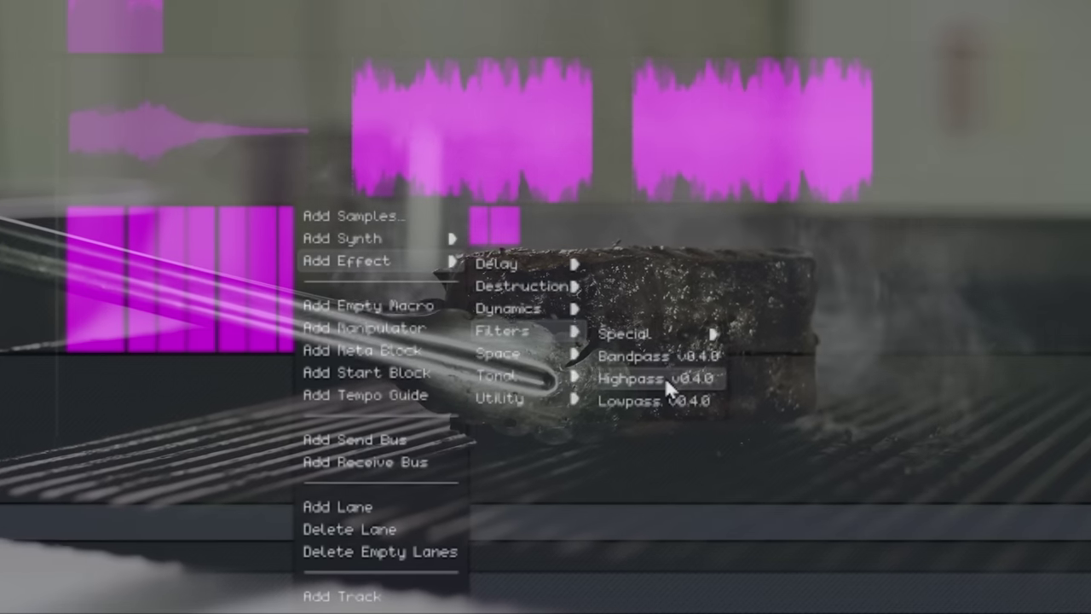
pyautogui.click(665, 377)
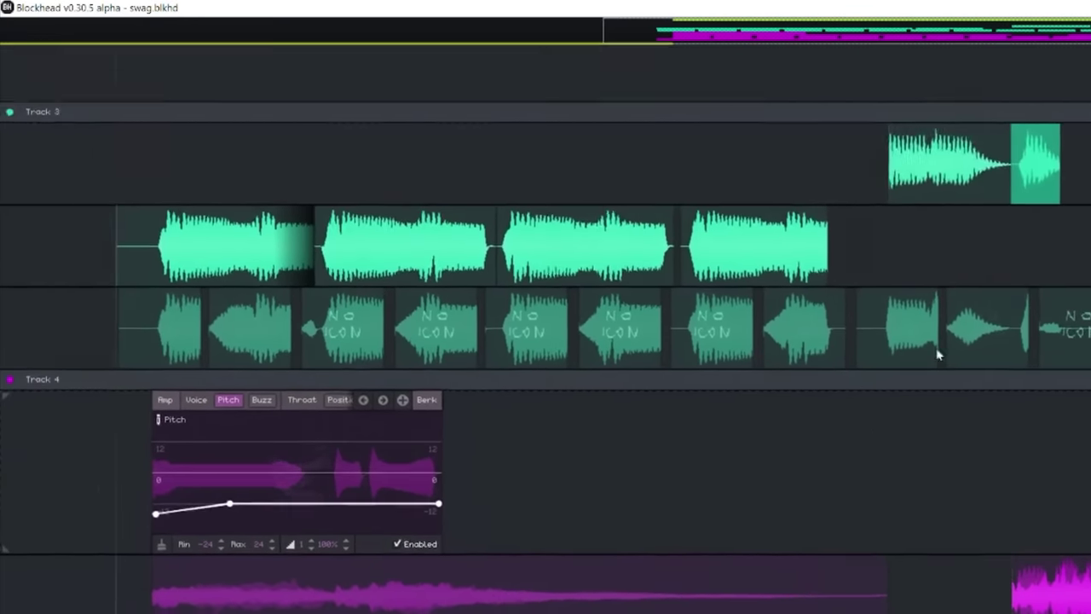
pyautogui.moveTo(938, 355); pyautogui.dragTo(818, 528)
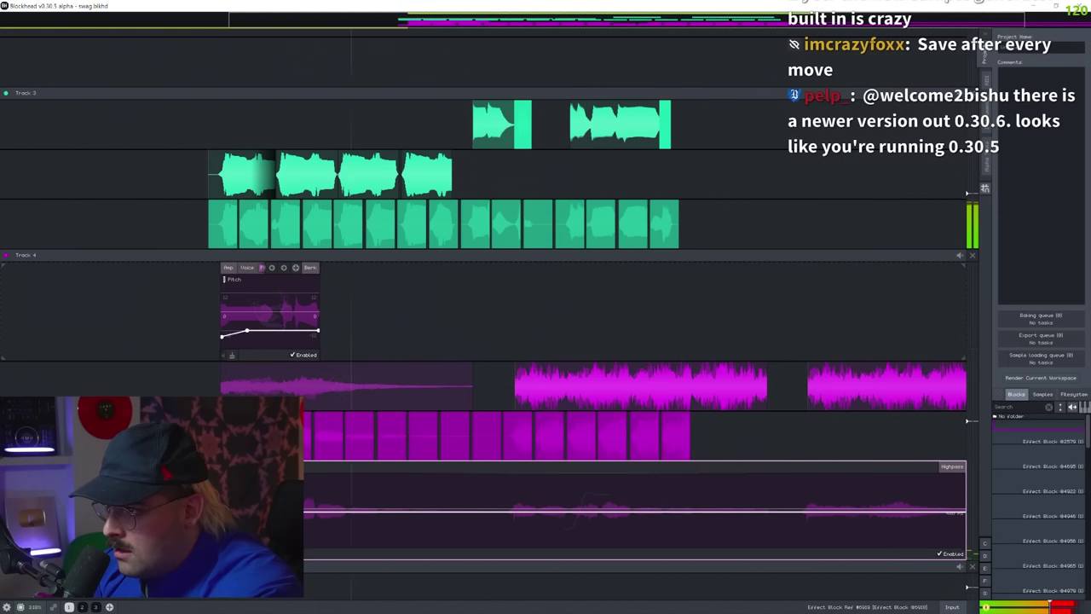
# Delete the two bounced audio clips from Track 4's second lane.
pyautogui.scroll(-3, 317, 412)
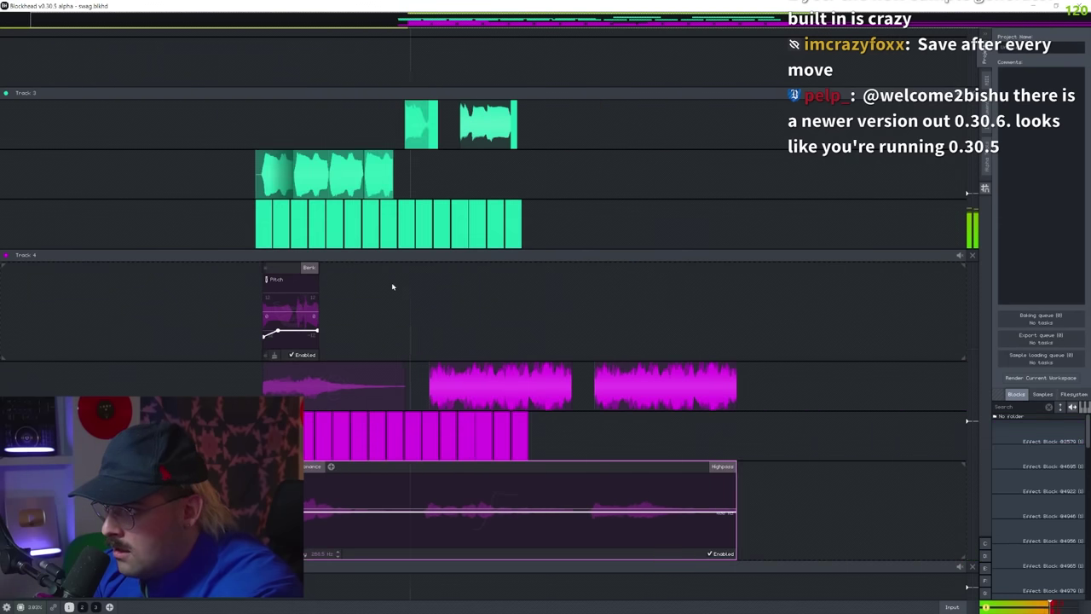
pyautogui.click(459, 386)
pyautogui.rightClick(623, 377)
pyautogui.rightClick(541, 381)
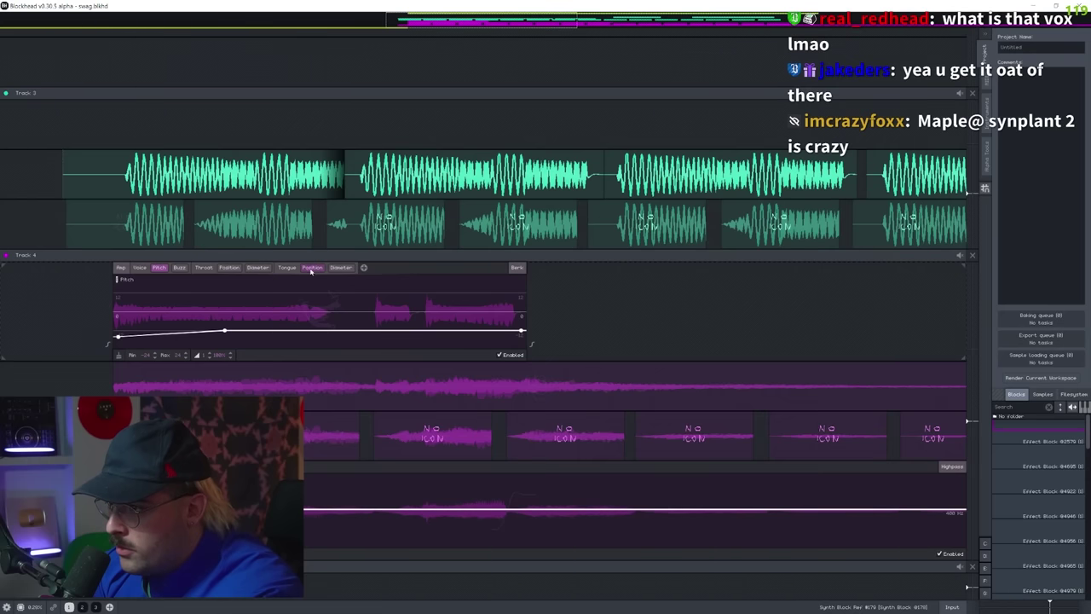
# Draw a tongue Position curve on the Berk synth that ramps from 0% up to the maximum and holds there.
pyautogui.click(312, 270)
pyautogui.click(142, 310)
pyautogui.moveTo(171, 310); pyautogui.dragTo(257, 285)
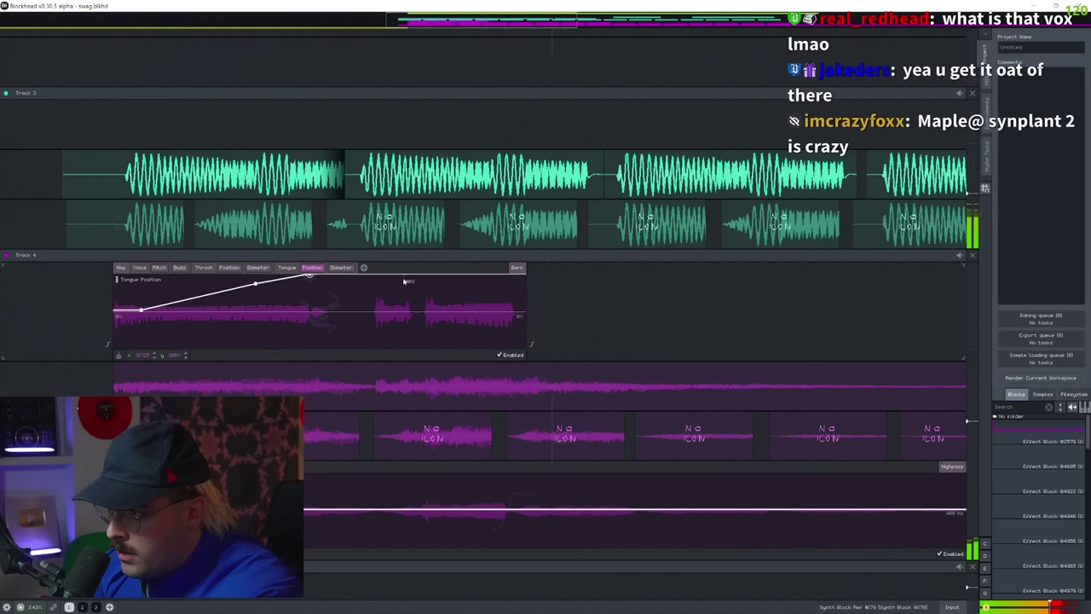
pyautogui.click(405, 275)
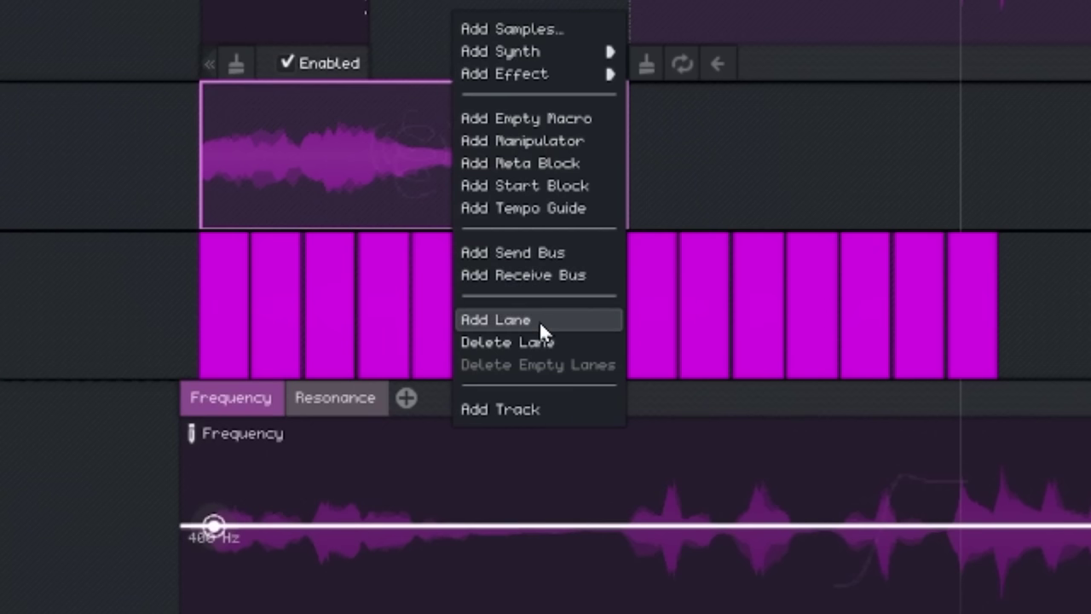
# Add a lane to Track 4 and place the new sample in it, directly below the Highpass filter.
pyautogui.click(536, 318)
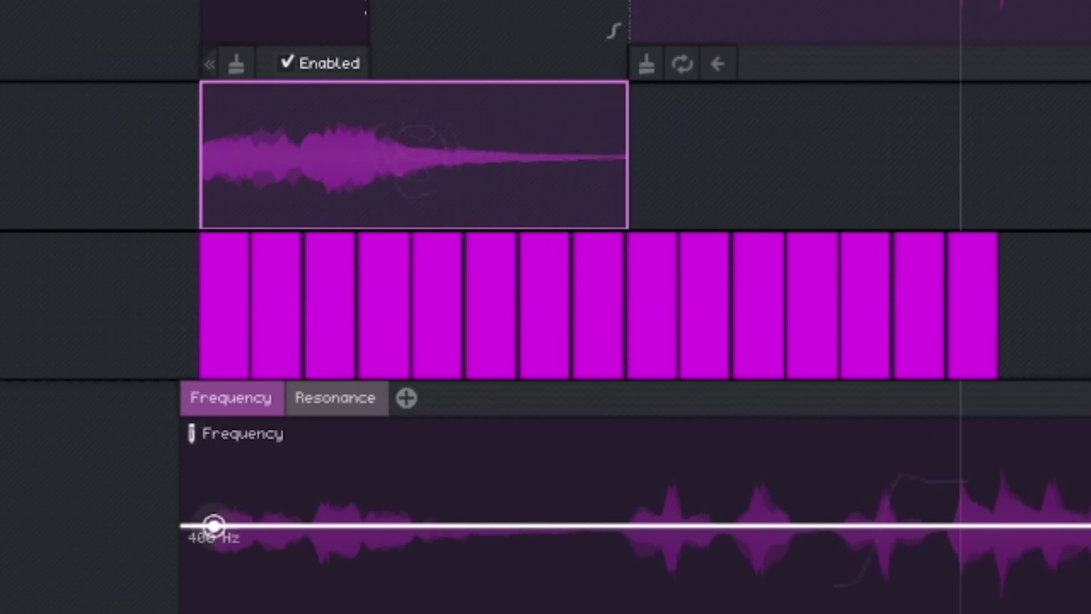
pyautogui.scroll(3, 353, 419)
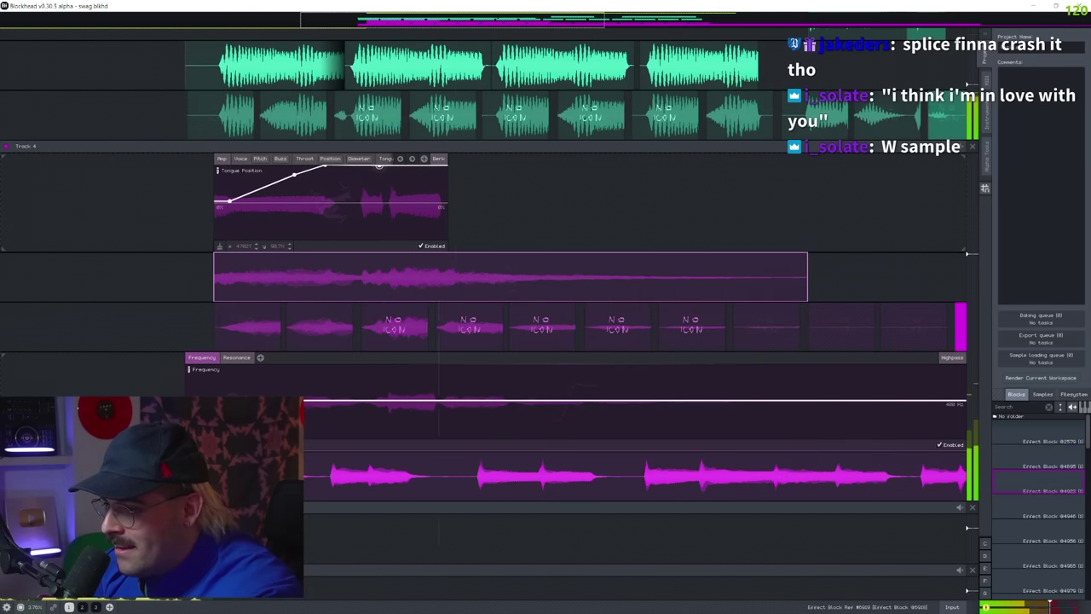
pyautogui.moveTo(304, 448); pyautogui.dragTo(346, 454)
pyautogui.hotkey('ctrl', 'z')
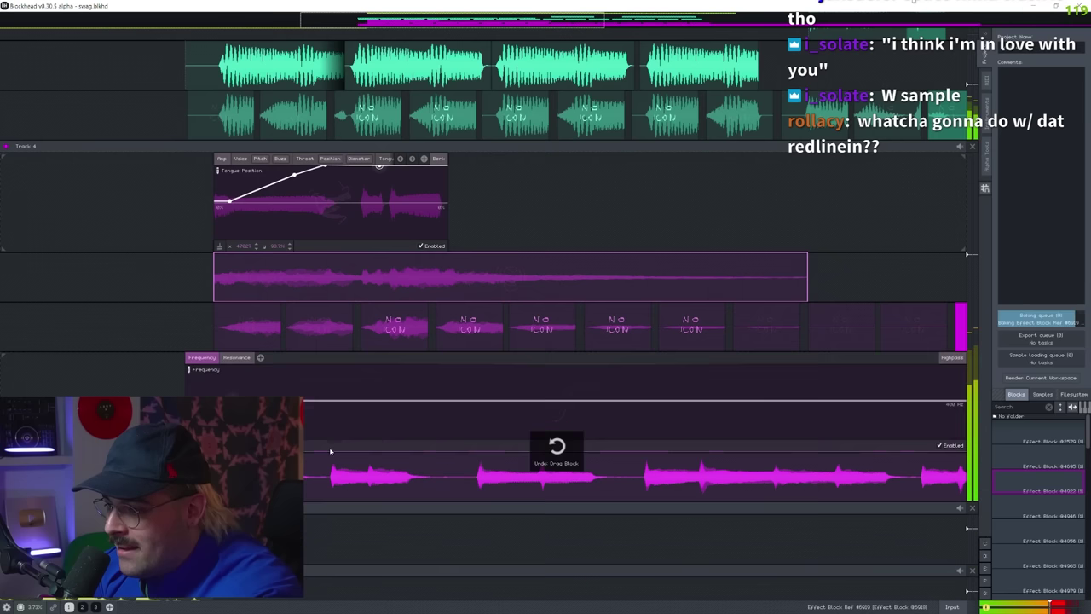
# Shift the new sample slightly later in Track 4's lane below the Highpass filter.
pyautogui.moveTo(354, 474); pyautogui.dragTo(388, 474)
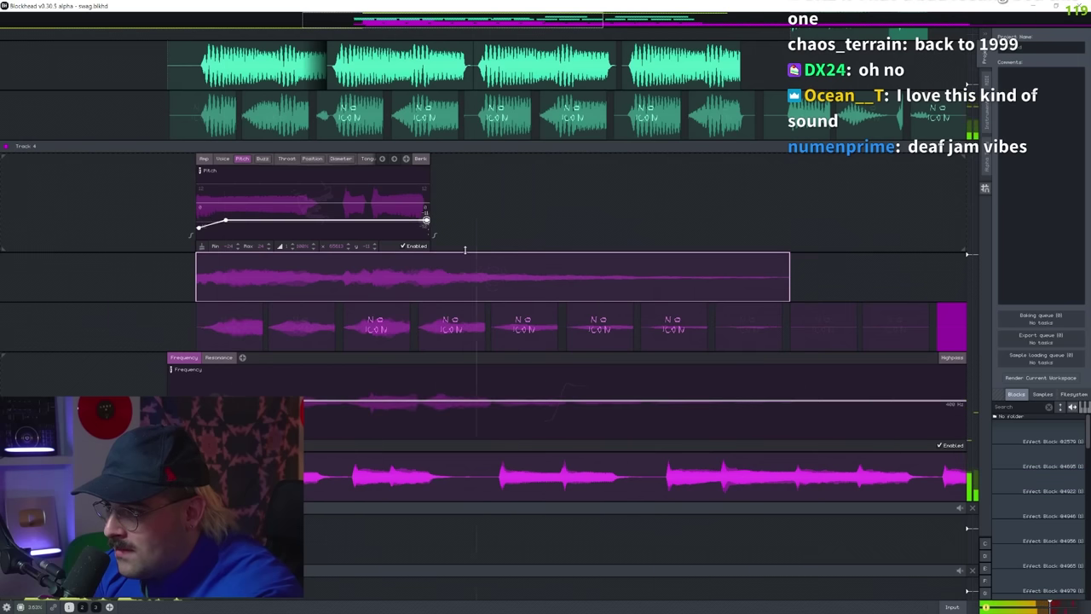
pyautogui.scroll(-5, 465, 251)
pyautogui.scroll(3, 657, 349)
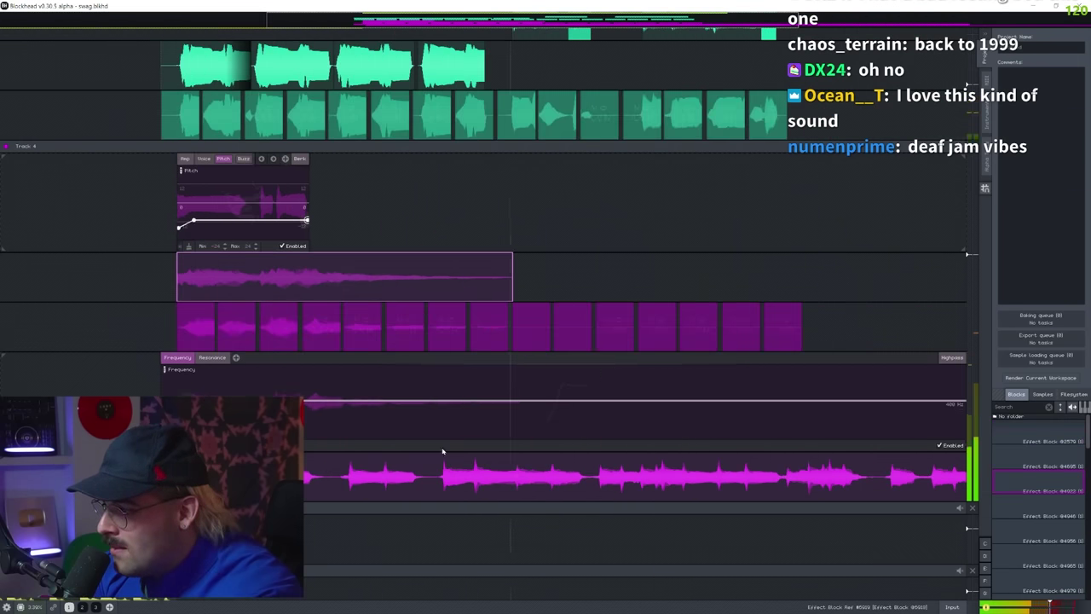
pyautogui.scroll(4, 387, 484)
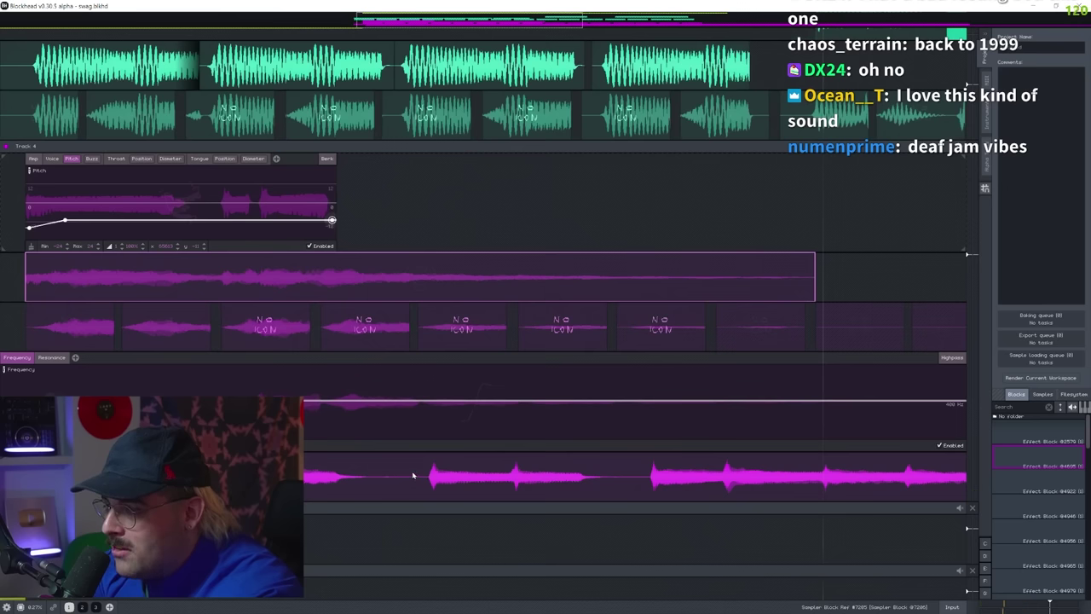
# Slice the Track 4 sample into separate clips ahead of its hits and move the last clip later, leaving a gap.
pyautogui.click(384, 469)
pyautogui.scroll(-2, 425, 502)
pyautogui.rightClick(449, 489)
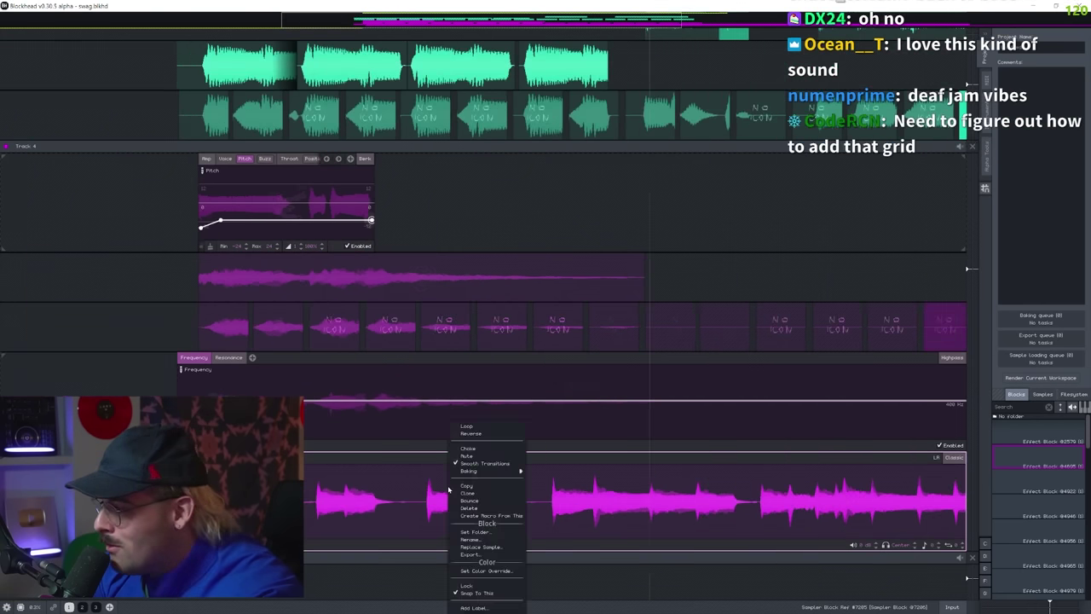
pyautogui.scroll(2, 390, 486)
pyautogui.scroll(-2, 358, 489)
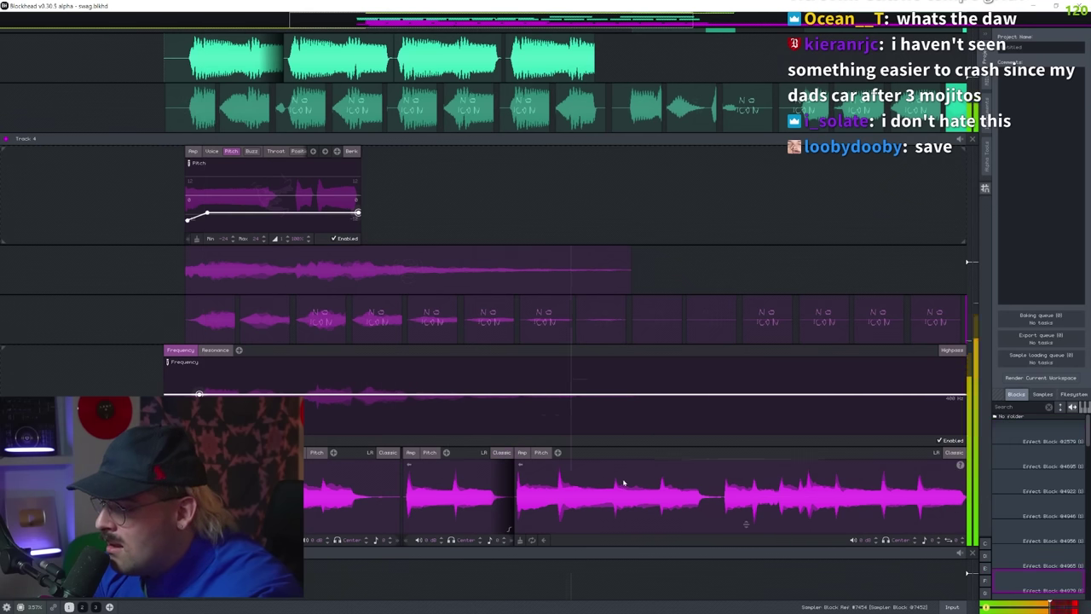
pyautogui.moveTo(584, 455); pyautogui.dragTo(606, 457)
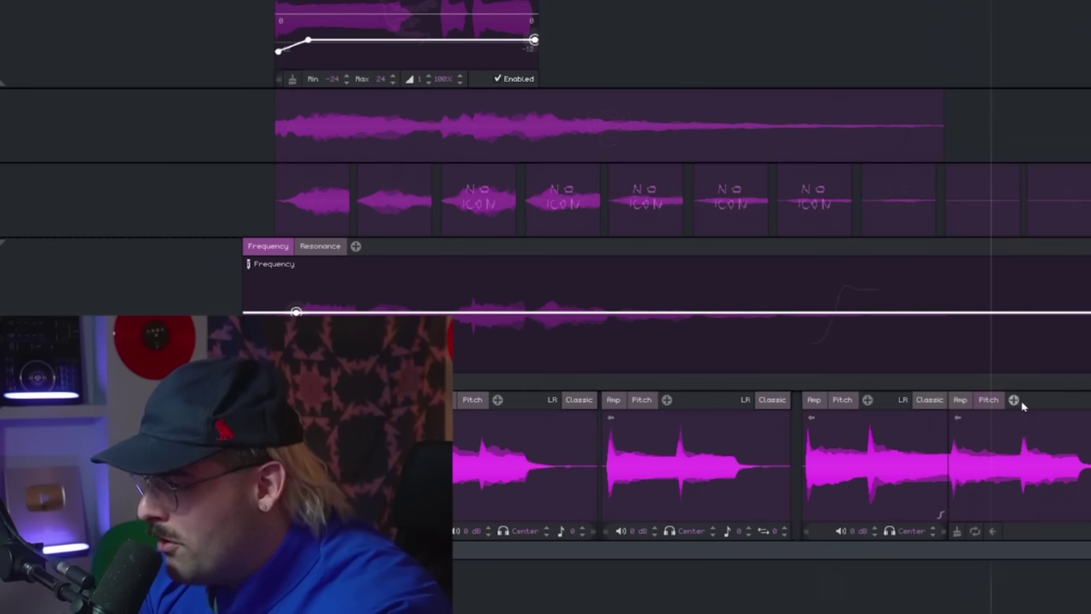
# Slice the remaining Track 4 audio further and nudge the last clip earlier so it sits against the preceding clip.
pyautogui.scroll(-5, 754, 322)
pyautogui.scroll(6, 903, 402)
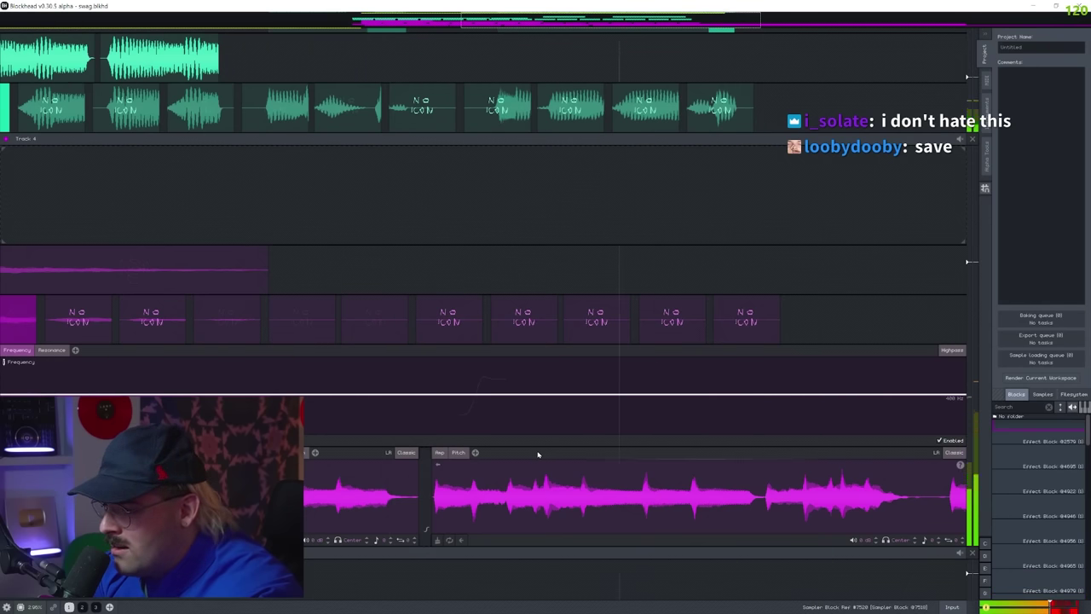
pyautogui.moveTo(538, 454); pyautogui.dragTo(516, 456)
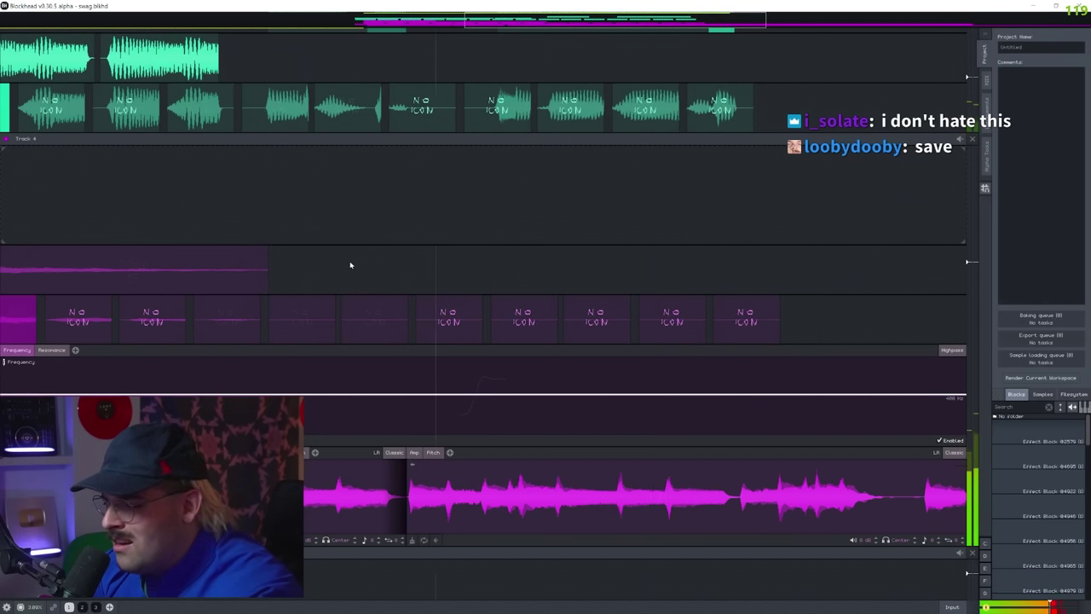
pyautogui.moveTo(501, 455); pyautogui.dragTo(505, 457)
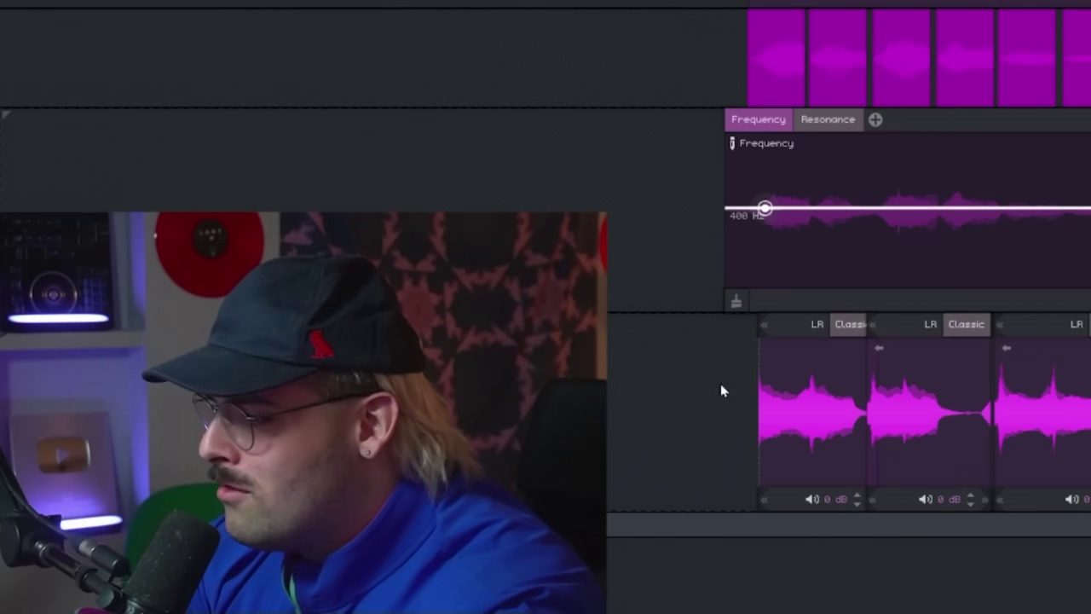
# Select Track 4's first three sample clips and check the slice spacing along the lane.
pyautogui.moveTo(641, 383); pyautogui.dragTo(1033, 386)
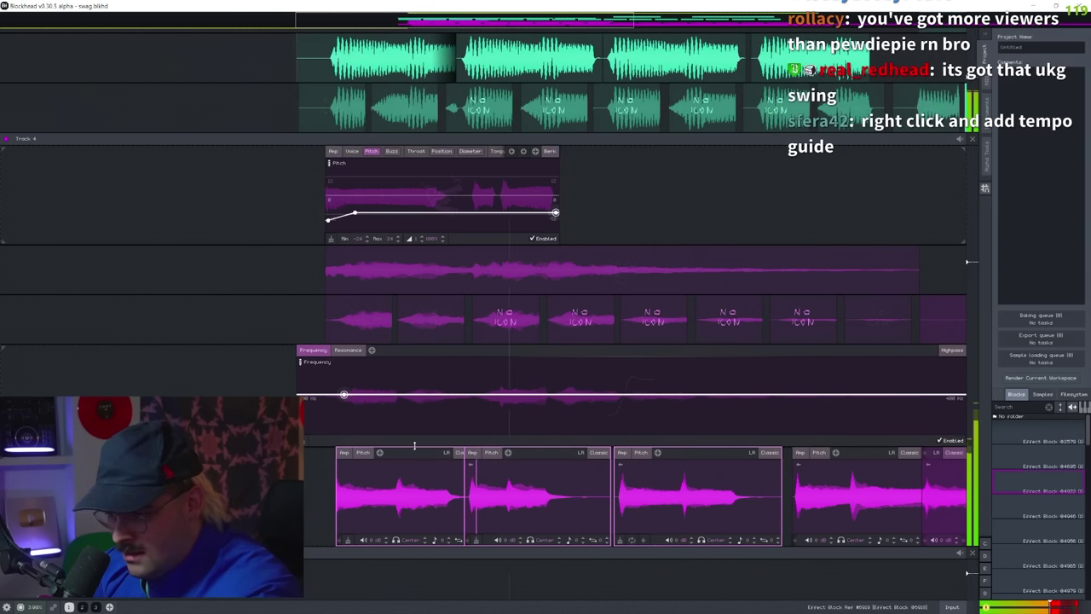
pyautogui.scroll(-3, 554, 440)
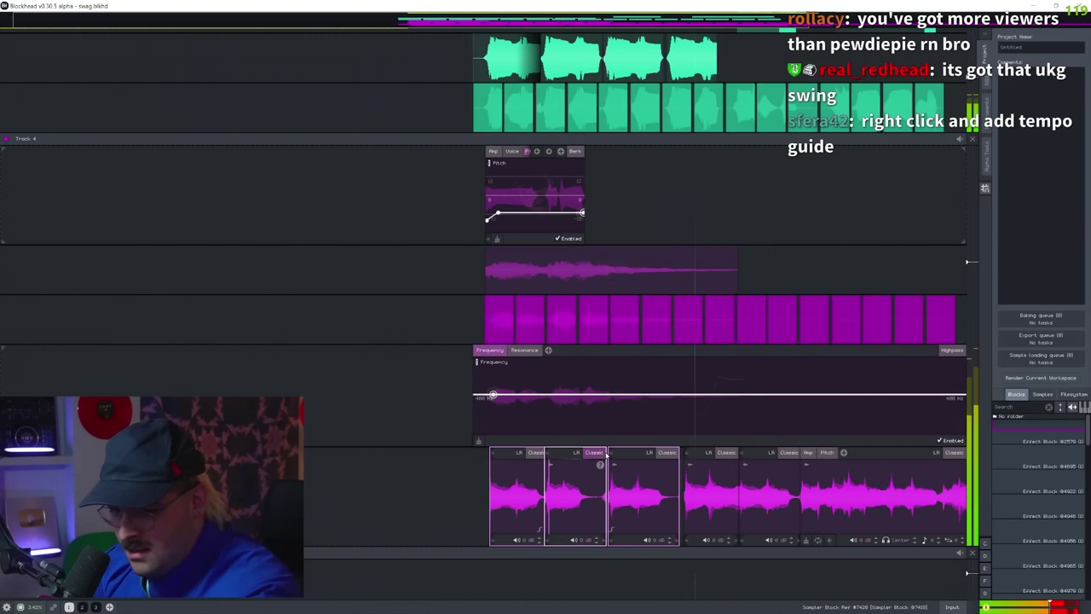
pyautogui.scroll(-2, 661, 448)
pyautogui.scroll(7, 861, 444)
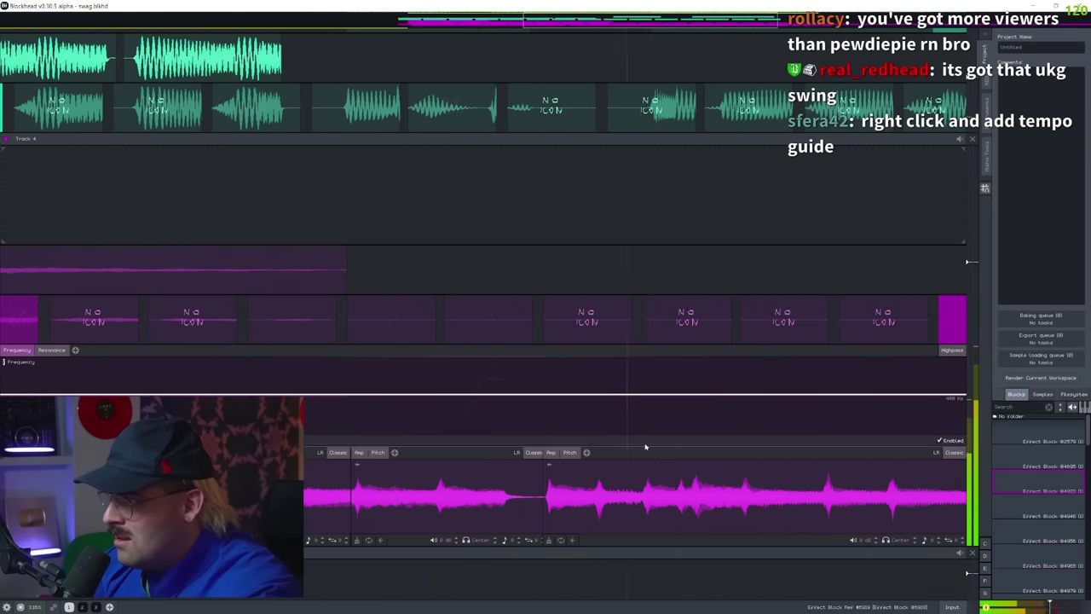
# Mute Track 3 and play back the beat.
pyautogui.scroll(-6, 612, 404)
pyautogui.moveTo(562, 243); pyautogui.dragTo(518, 415)
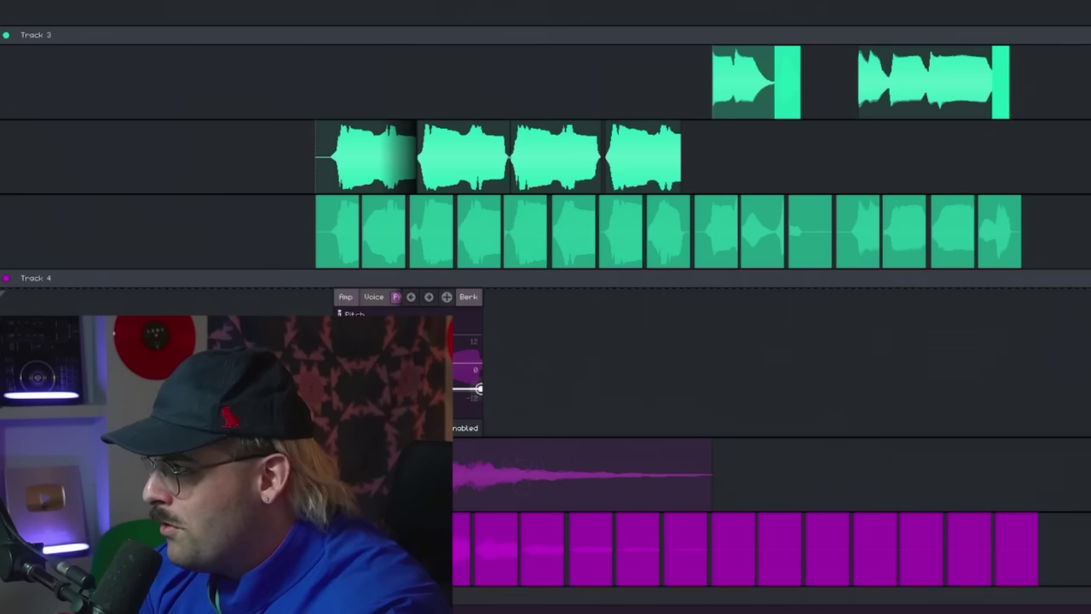
pyautogui.click(959, 210)
pyautogui.press('space')
pyautogui.scroll(3, 280, 228)
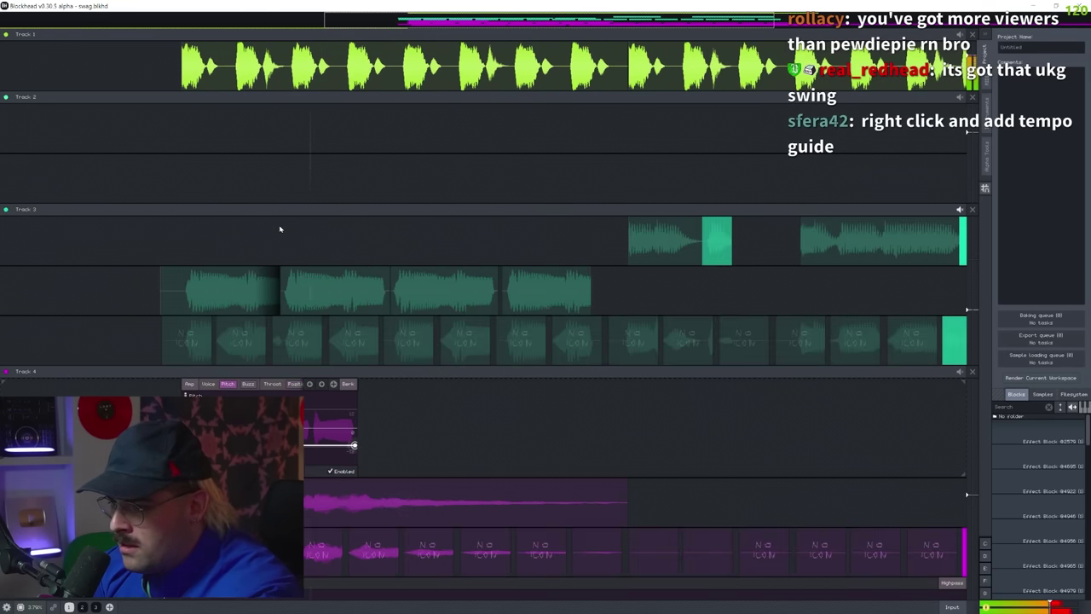
# Collapse Track 3 to a thin strip and look over the tracks beneath it.
pyautogui.scroll(-3, 473, 325)
pyautogui.moveTo(640, 416); pyautogui.dragTo(530, 162)
pyautogui.moveTo(467, 224); pyautogui.dragTo(488, 236)
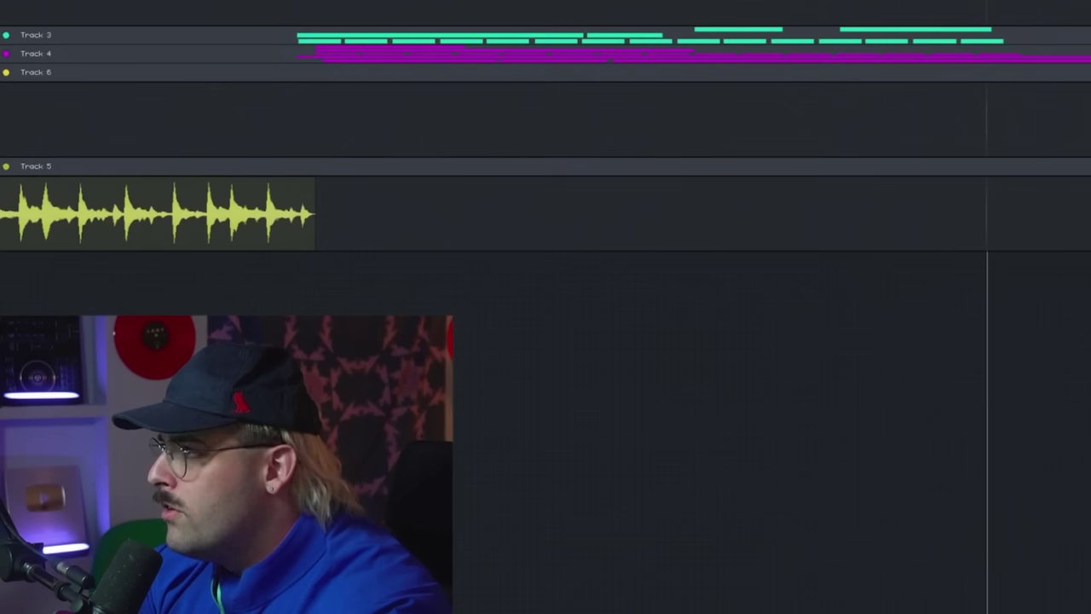
pyautogui.scroll(-5, 546, 171)
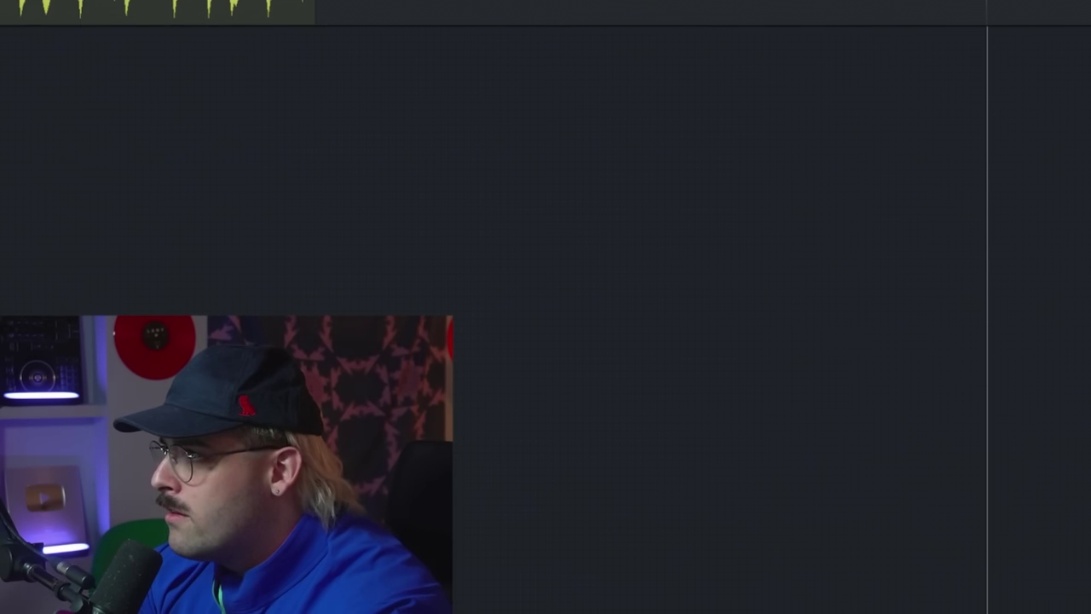
pyautogui.hscroll(-3, 545, 85)
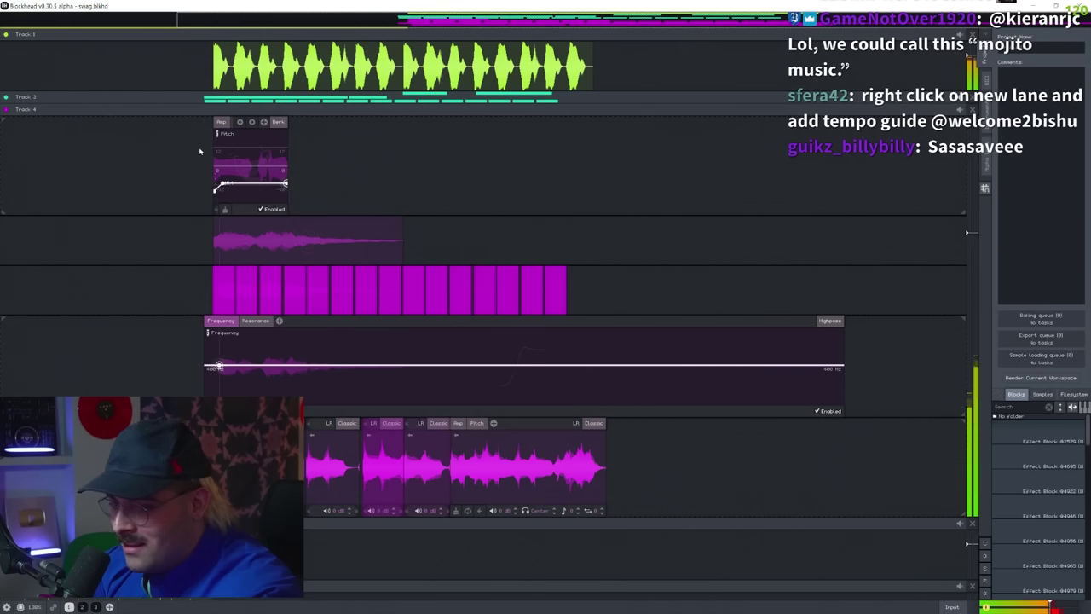
# Add a Tempo Guide block in the lane below Track 4's sample clips, starting at the first clip, and shorten it.
pyautogui.scroll(2, 310, 234)
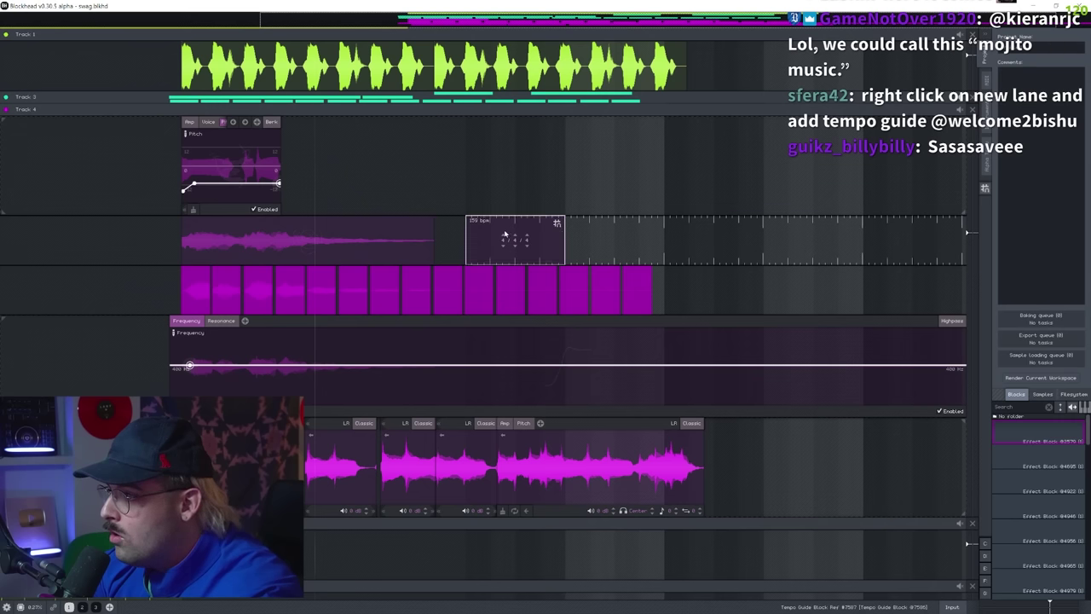
pyautogui.doubleClick(500, 230)
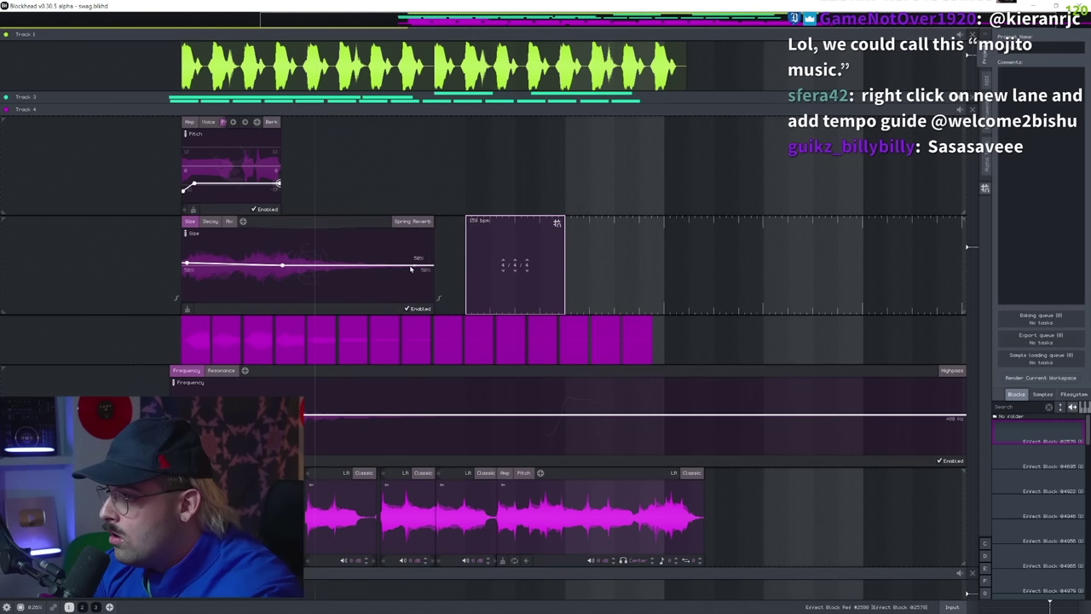
pyautogui.moveTo(503, 230); pyautogui.dragTo(451, 290)
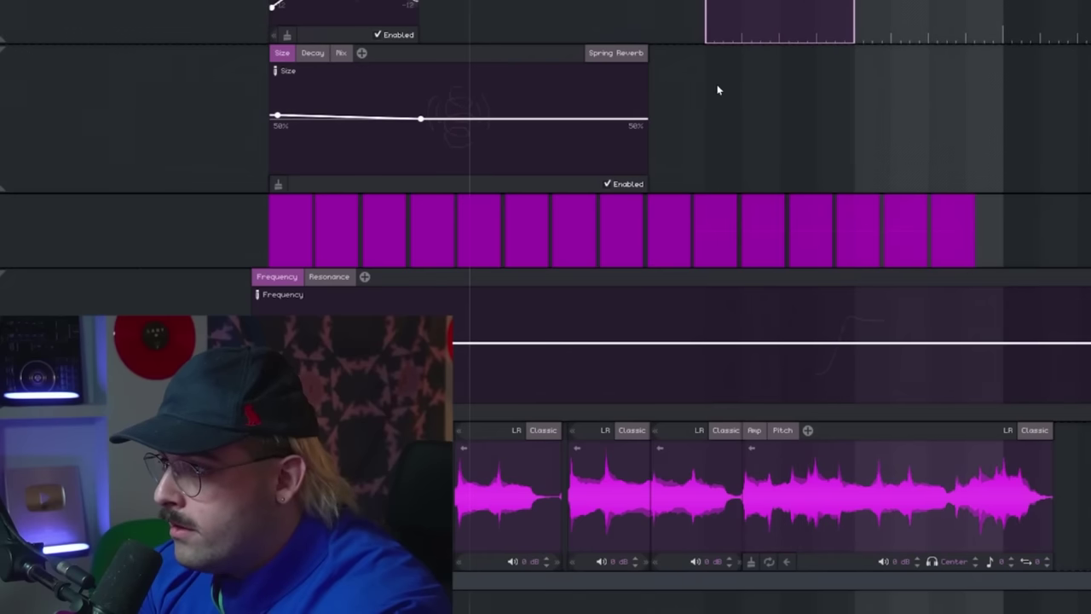
pyautogui.rightClick(718, 91)
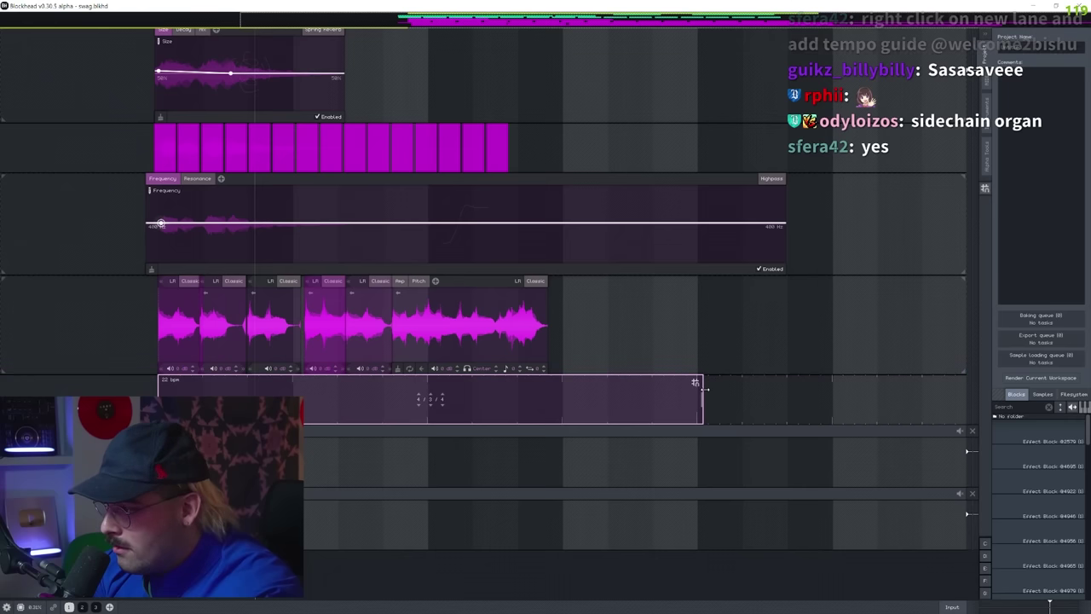
pyautogui.moveTo(705, 397); pyautogui.dragTo(439, 397)
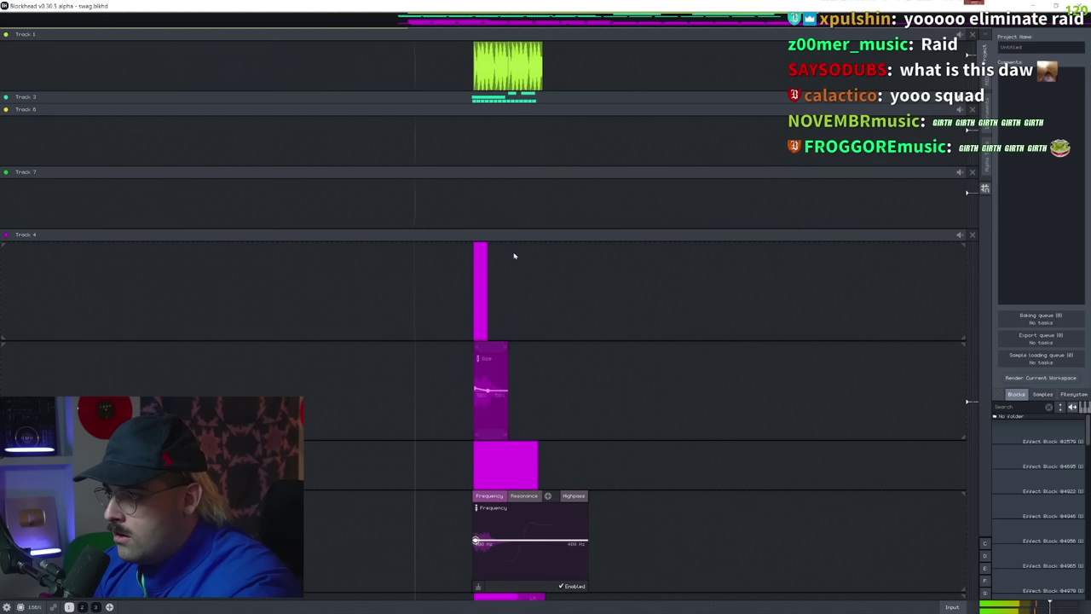
pyautogui.scroll(5, 533, 318)
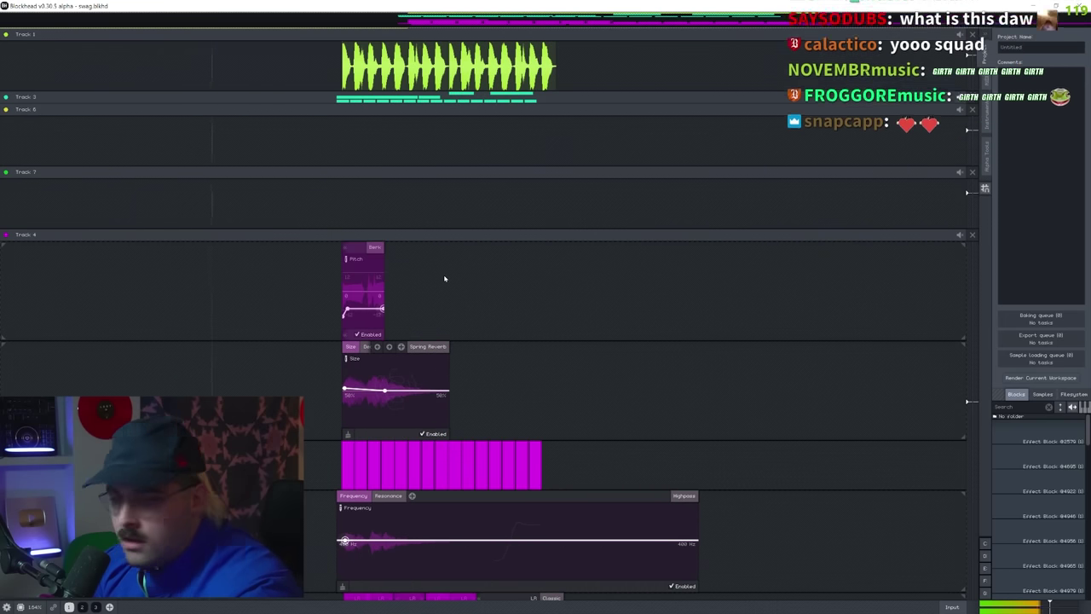
pyautogui.moveTo(450, 249); pyautogui.dragTo(423, 267)
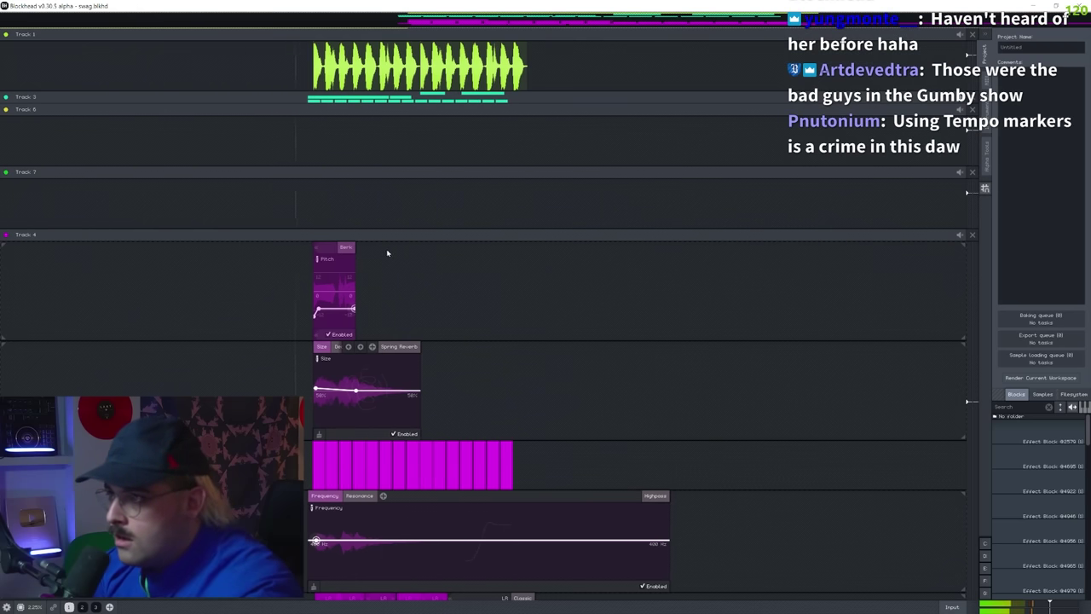
pyautogui.scroll(5, 386, 229)
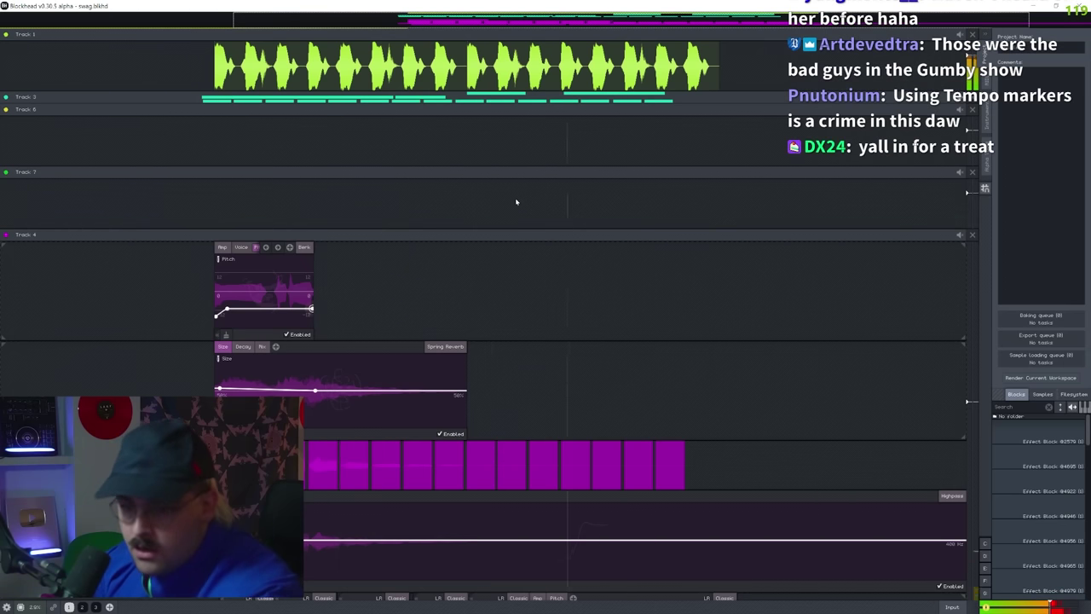
pyautogui.moveTo(515, 201); pyautogui.dragTo(438, 181)
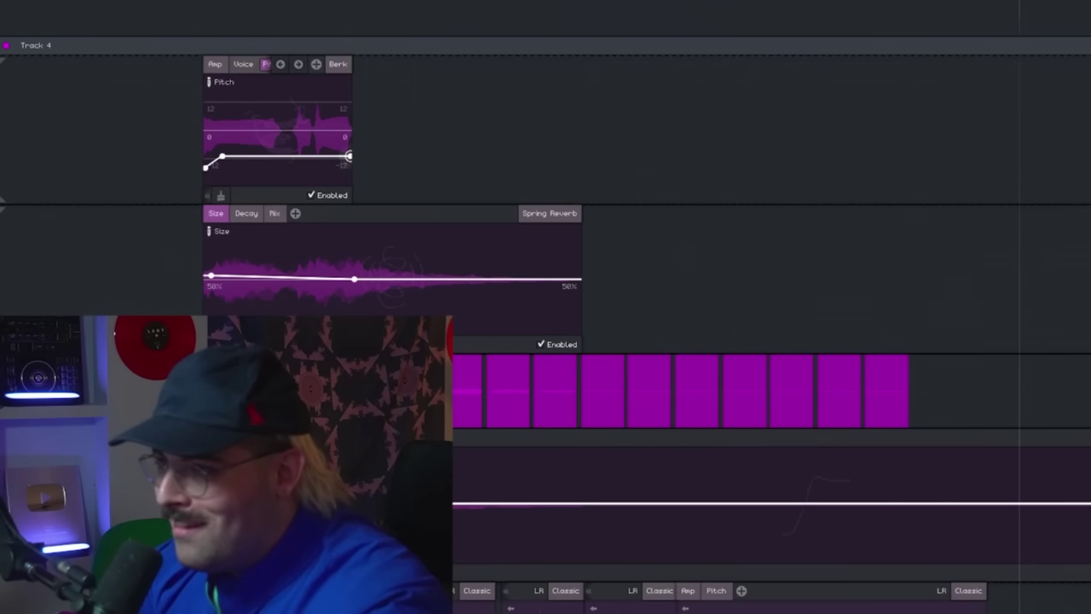
# Place a 125 bpm, 5/4/4 Tempo Guide on Track 6 that starts with Track 1's loop and follows its kicks.
pyautogui.moveTo(653, 128); pyautogui.dragTo(845, 151)
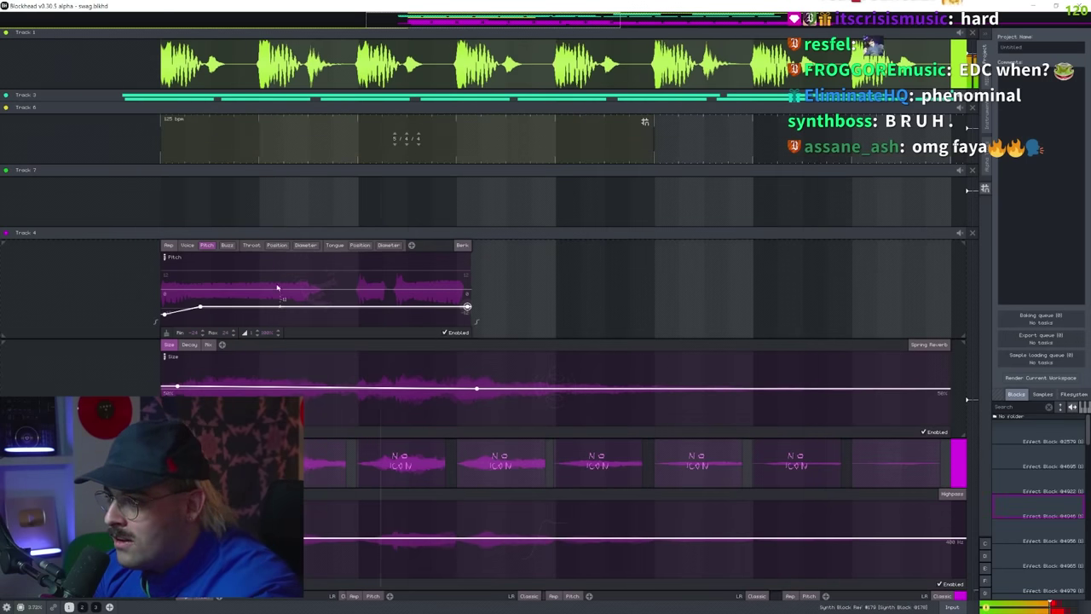
pyautogui.scroll(-3, 462, 458)
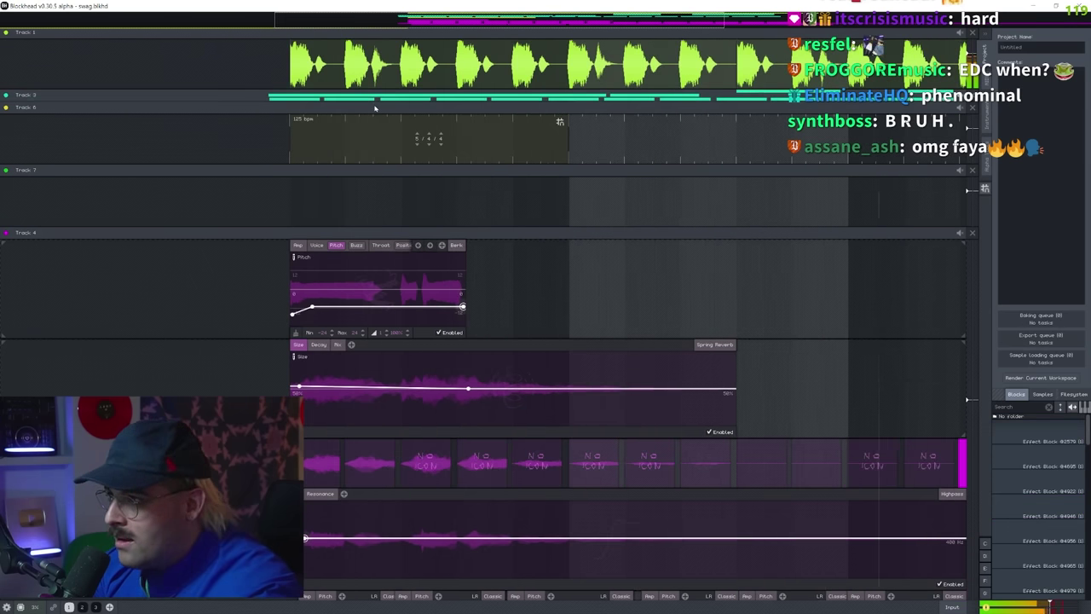
pyautogui.doubleClick(375, 108)
pyautogui.doubleClick(373, 119)
# Move Track 4's first sample clip earlier so it starts on the first tempo gridline, and play it back.
pyautogui.moveTo(411, 283); pyautogui.dragTo(367, 155)
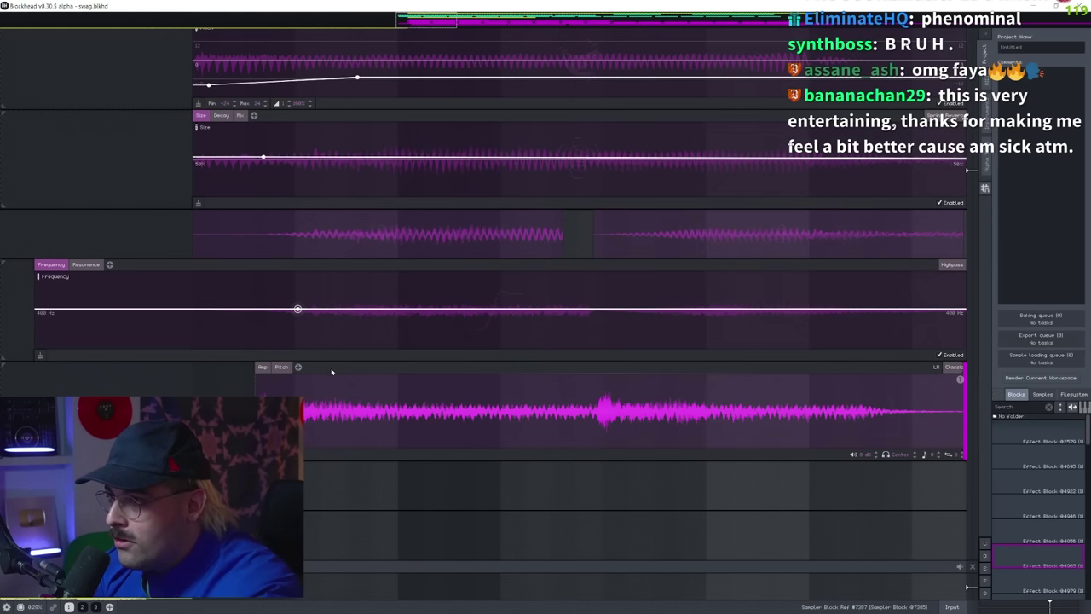
pyautogui.moveTo(332, 372); pyautogui.dragTo(268, 377)
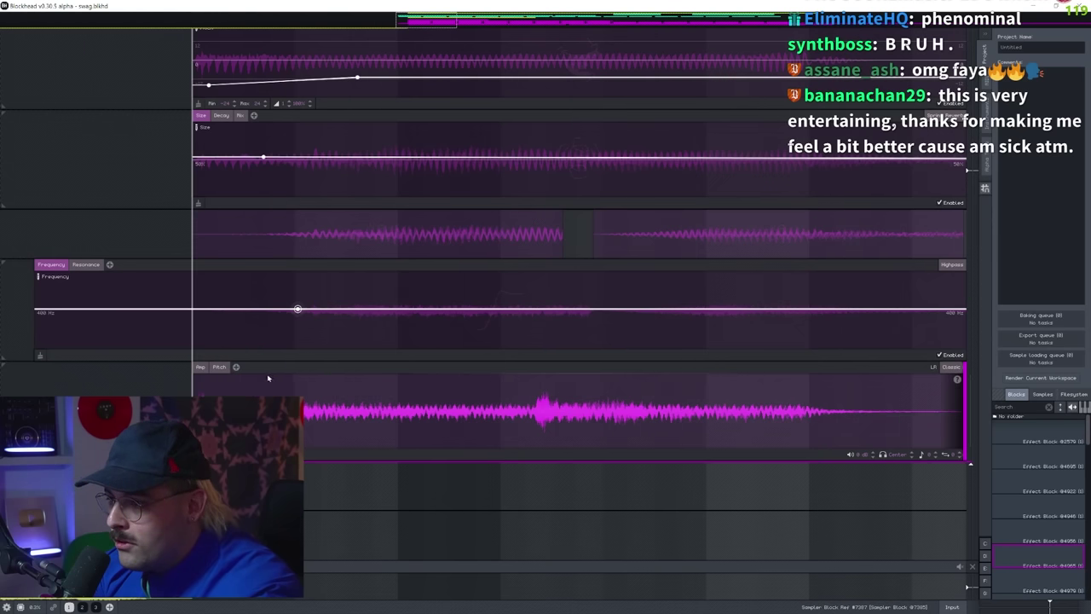
pyautogui.press('space')
# Nudge Track 4's third sample clip so its opening hit lands on the tempo grid, and split it at its second hit.
pyautogui.scroll(-5, 409, 324)
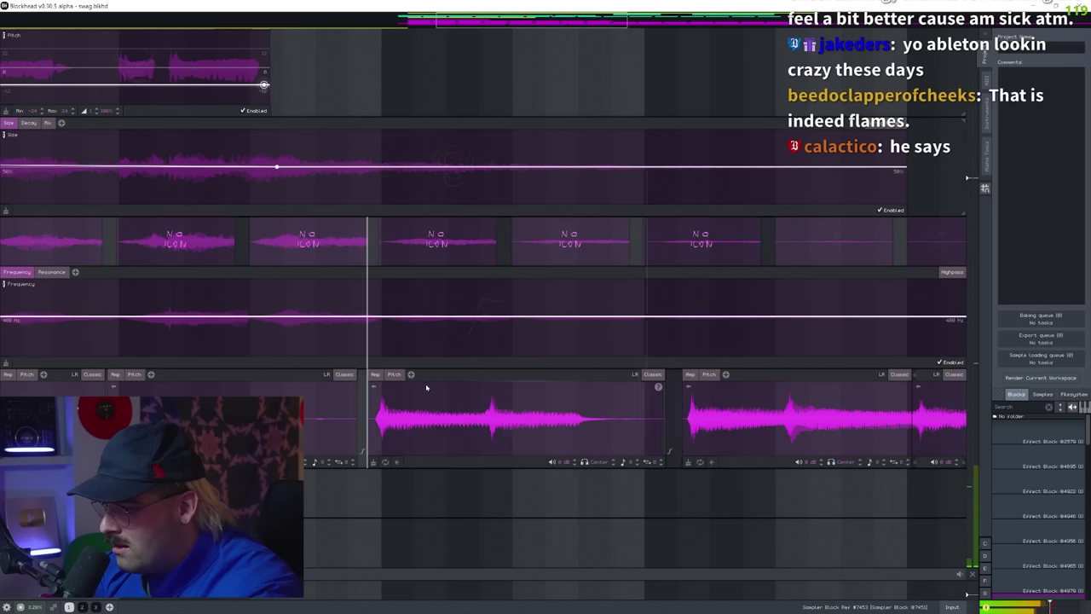
pyautogui.moveTo(426, 387); pyautogui.dragTo(425, 394)
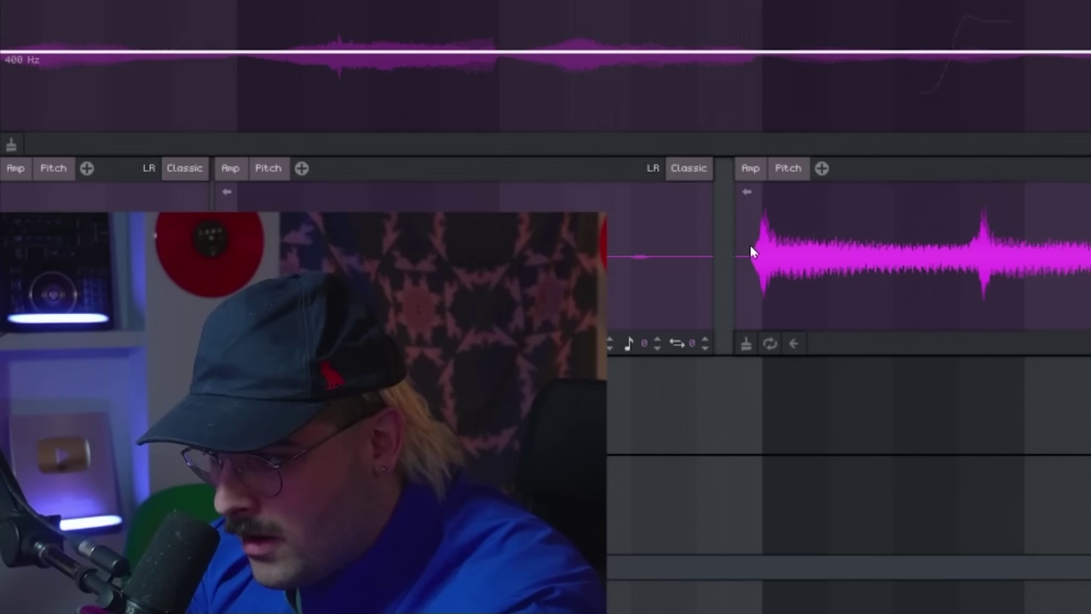
pyautogui.scroll(8, 376, 415)
pyautogui.moveTo(322, 403)
pyautogui.mouseDown()
pyautogui.moveTo(347, 404)
pyautogui.moveTo(331, 405)
pyautogui.mouseUp()
pyautogui.scroll(-6, 414, 419)
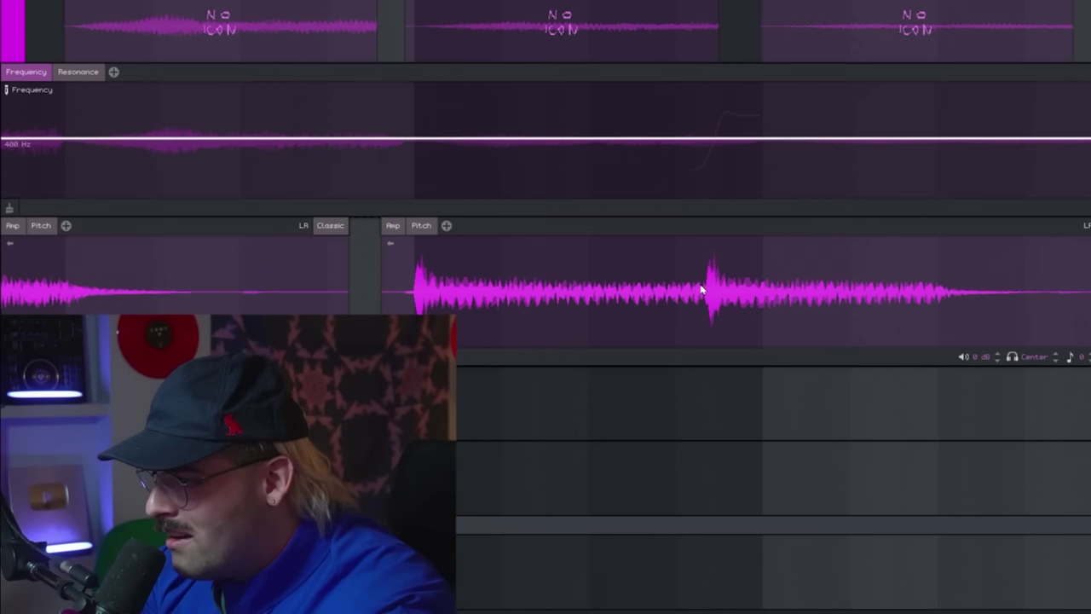
pyautogui.press('s')
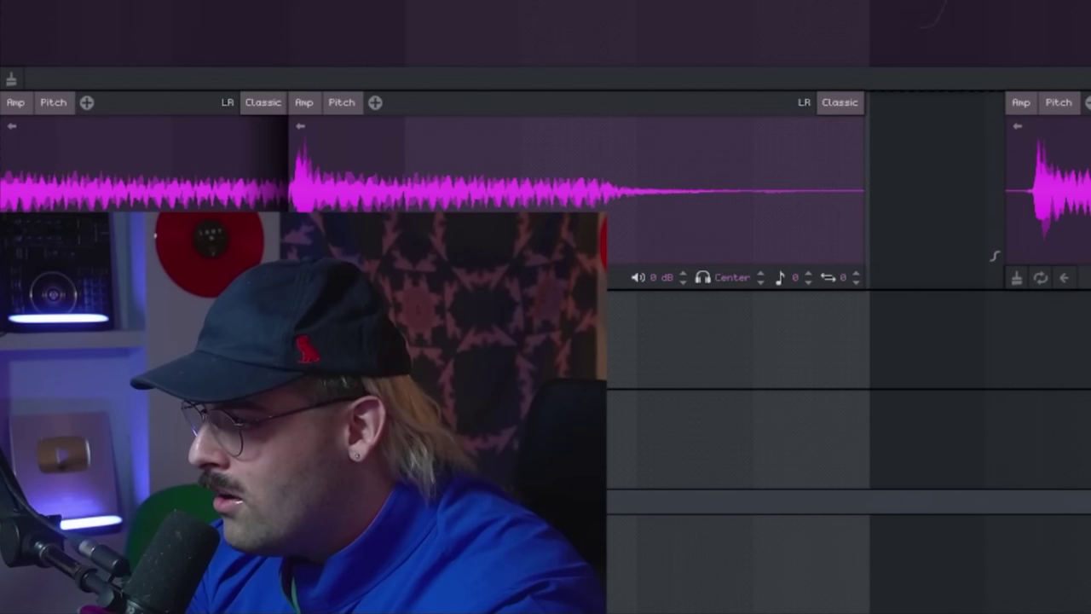
pyautogui.scroll(-6, 637, 384)
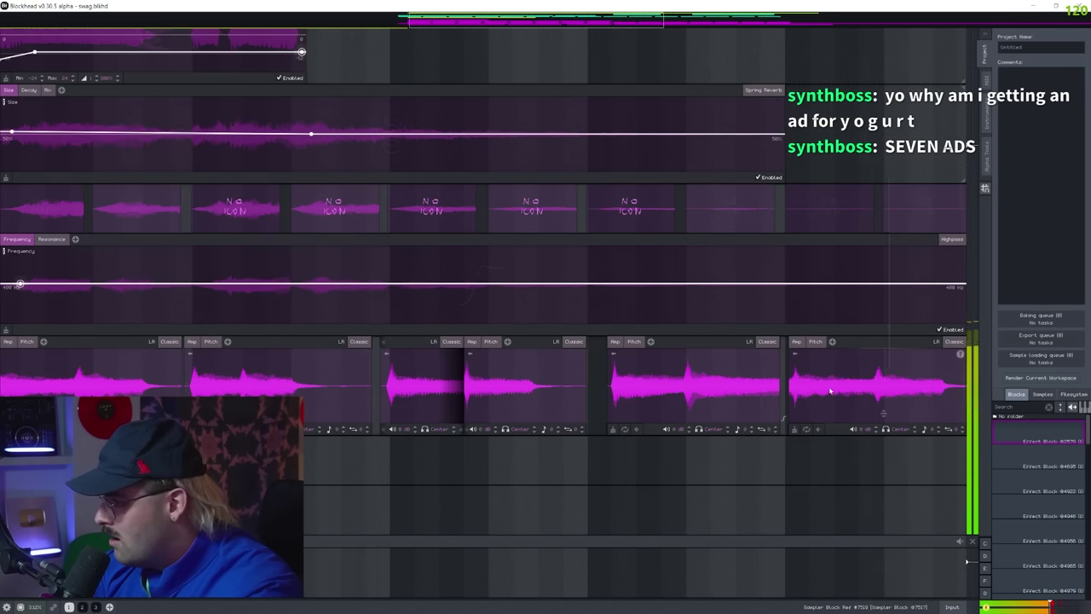
# Move Track 4's second-to-last sample clip slightly earlier onto the gridline, directly against the preceding clip.
pyautogui.scroll(4, 830, 390)
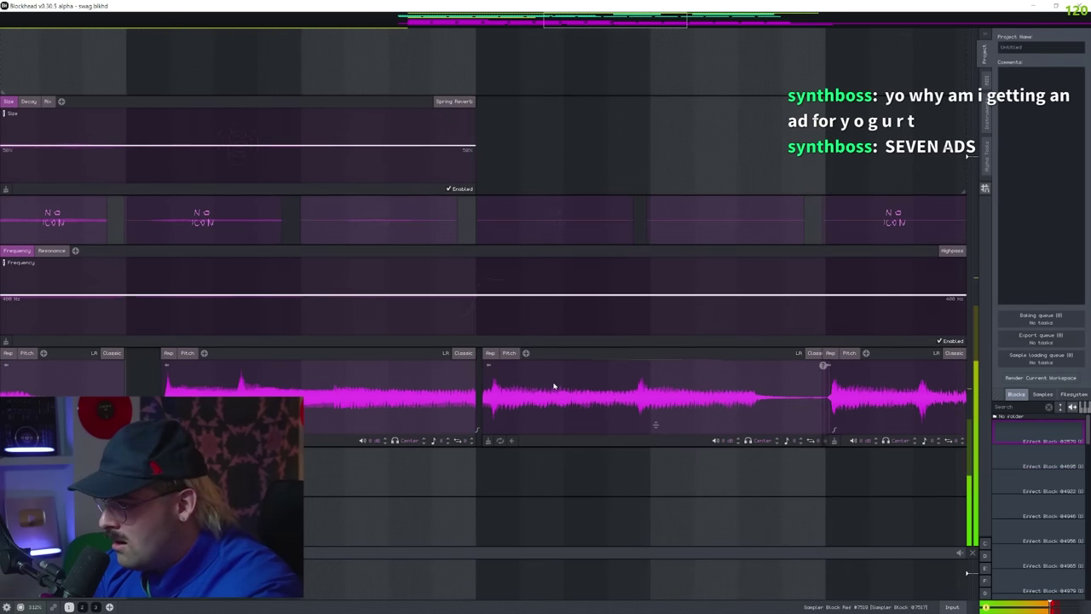
pyautogui.moveTo(556, 354); pyautogui.dragTo(539, 354)
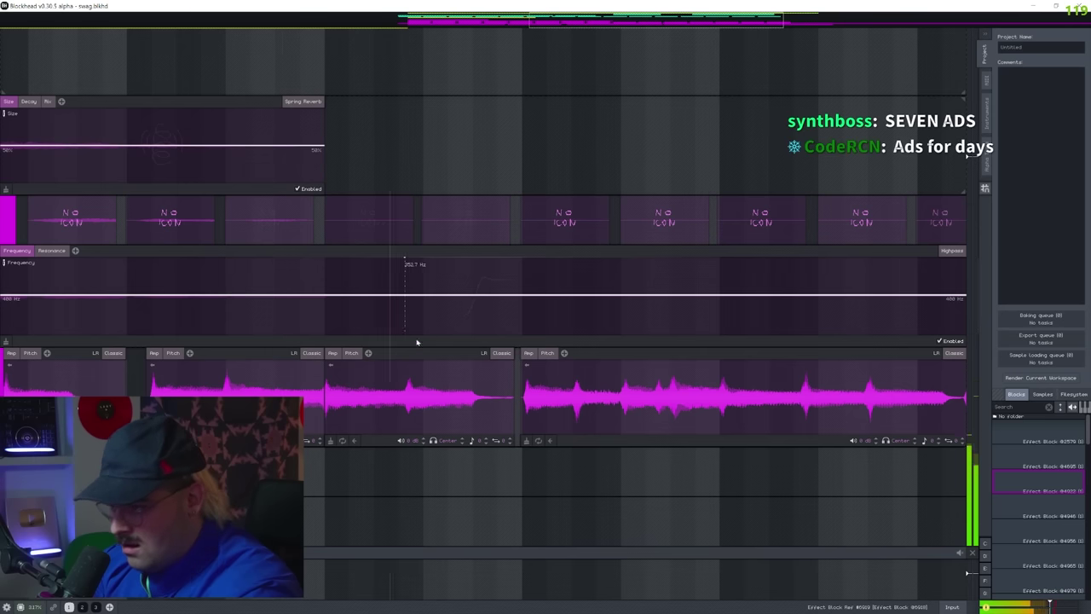
pyautogui.scroll(2, 423, 358)
pyautogui.moveTo(661, 398); pyautogui.dragTo(240, 384)
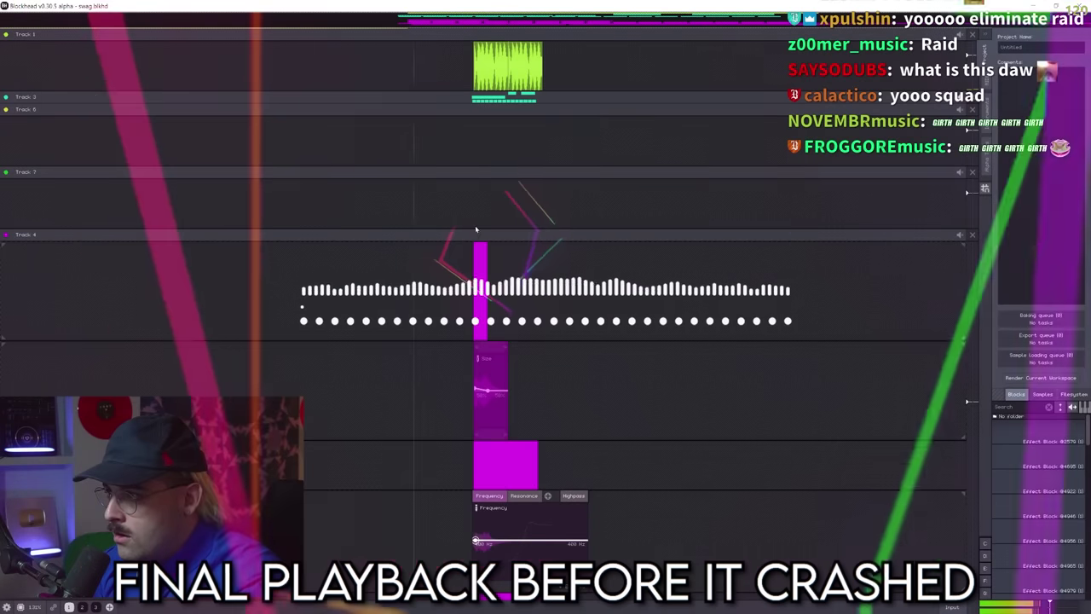
pyautogui.scroll(6, 541, 286)
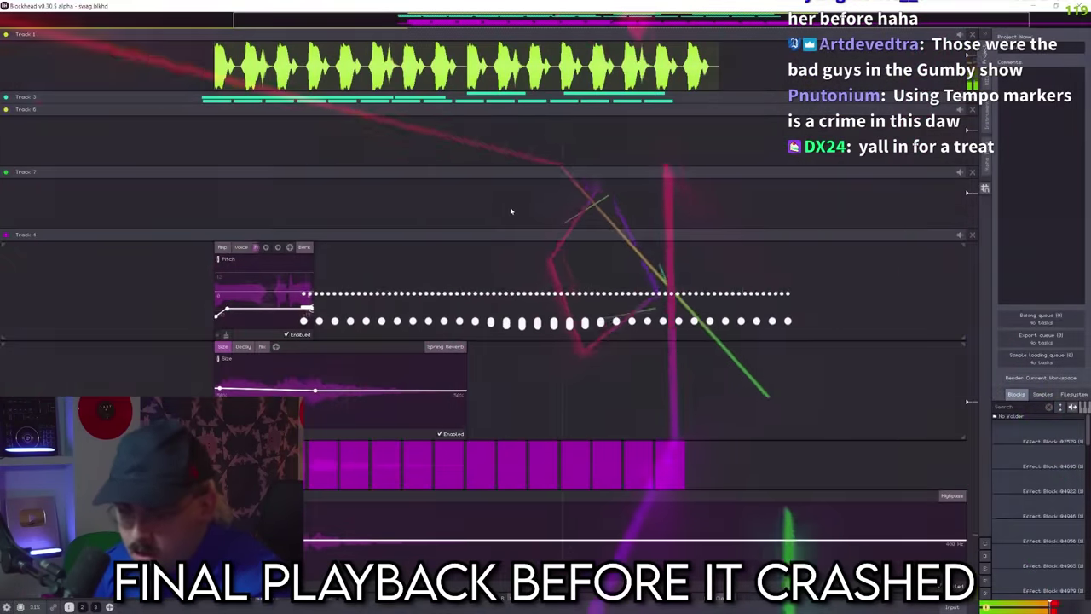
pyautogui.moveTo(515, 199); pyautogui.dragTo(439, 181)
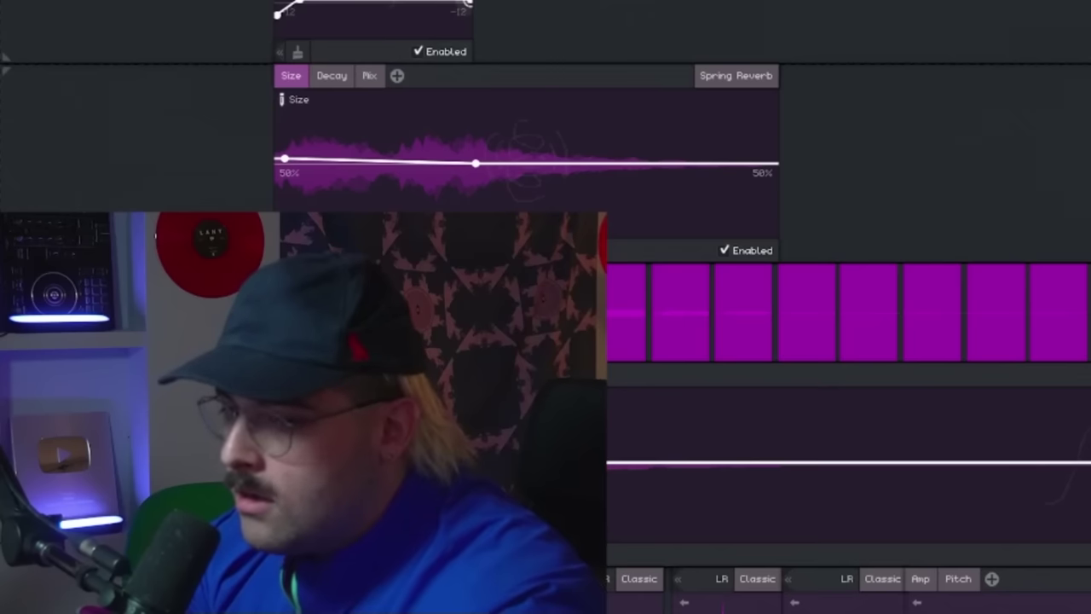